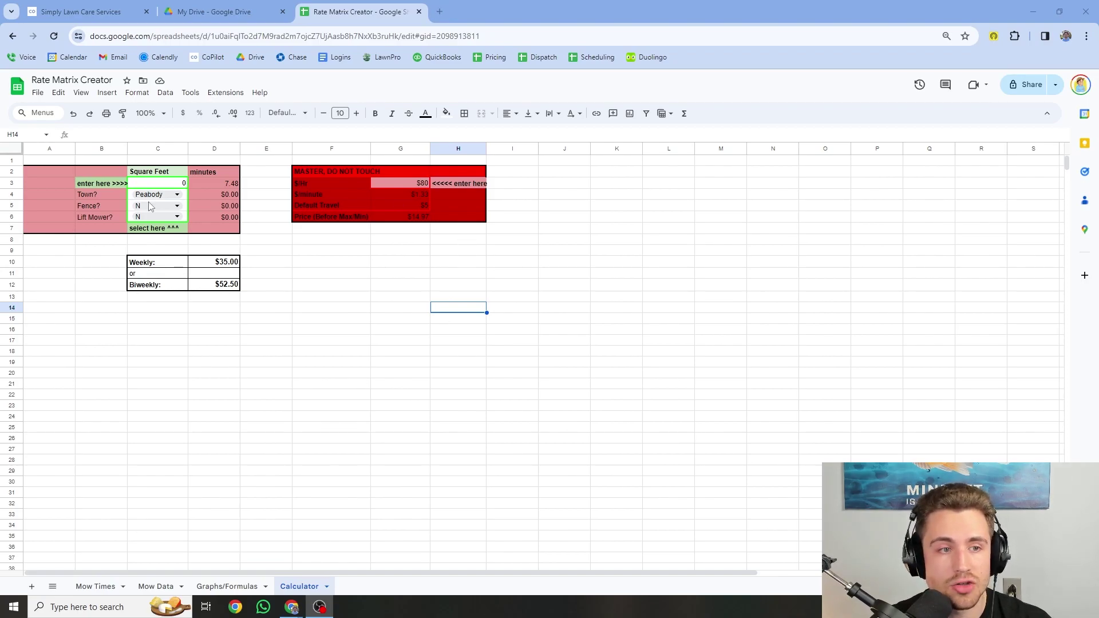
Enter 6000 as the square footage in C3 of the Calculator sheet.
{"action": "left_click", "coordinate": [186, 184]}
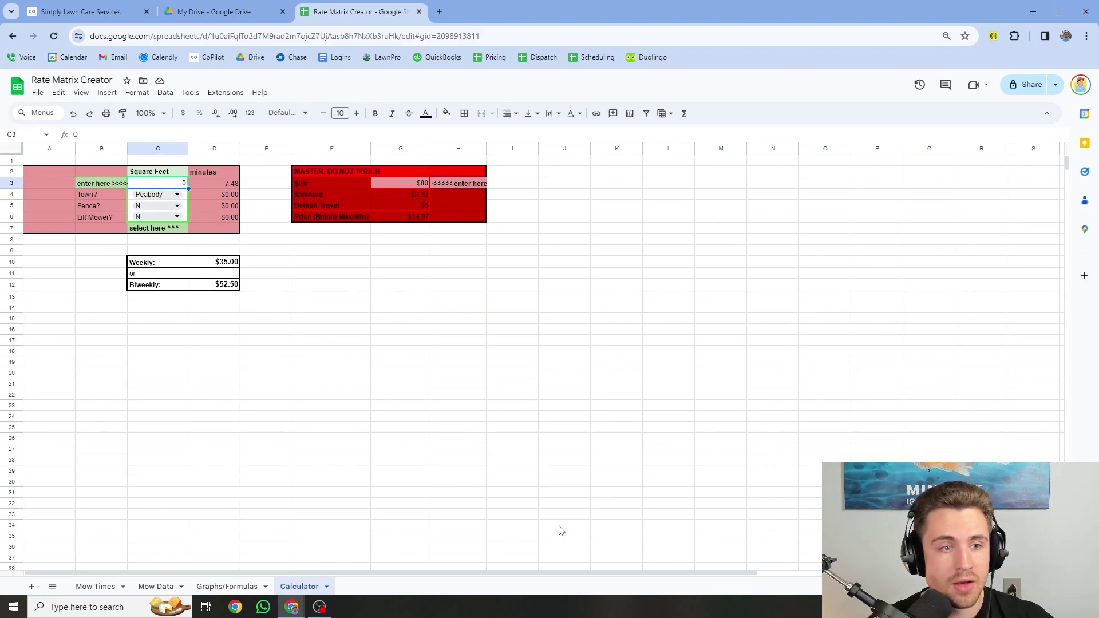
{"action": "type", "text": "6000"}
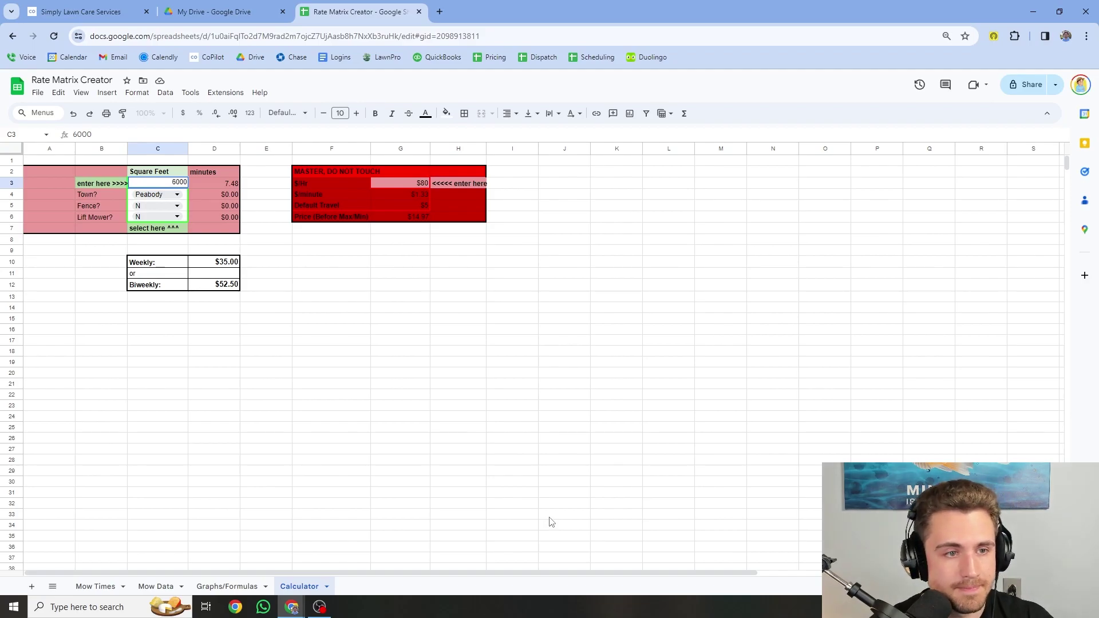
{"action": "left_click", "coordinate": [551, 515]}
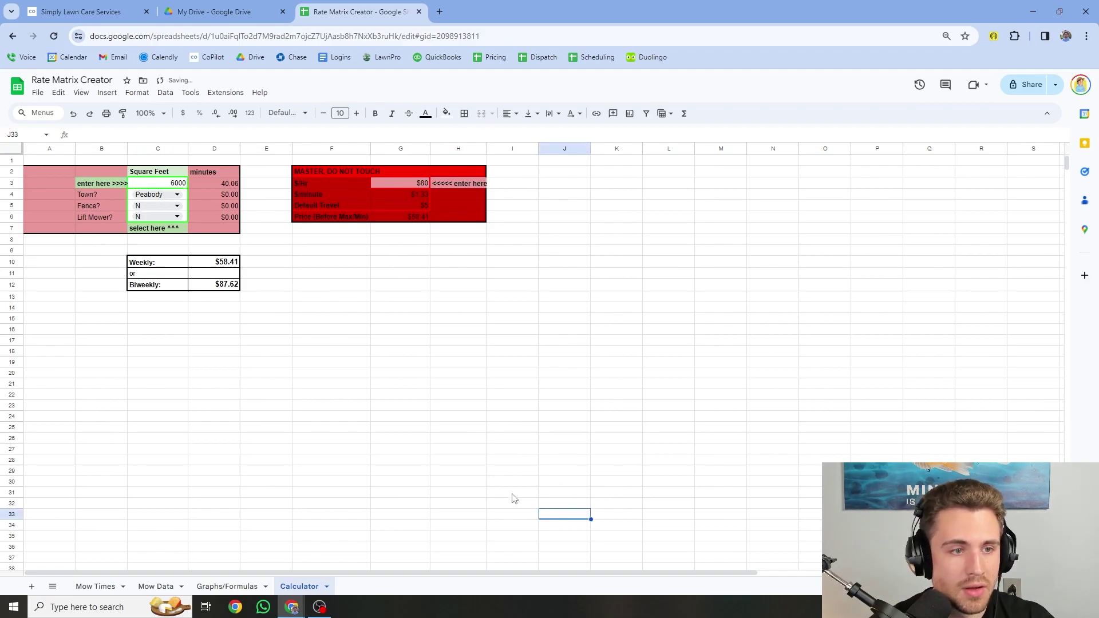
Try Arlington as the calculator's town and set it back to Peabody.
{"action": "double_click", "coordinate": [170, 198]}
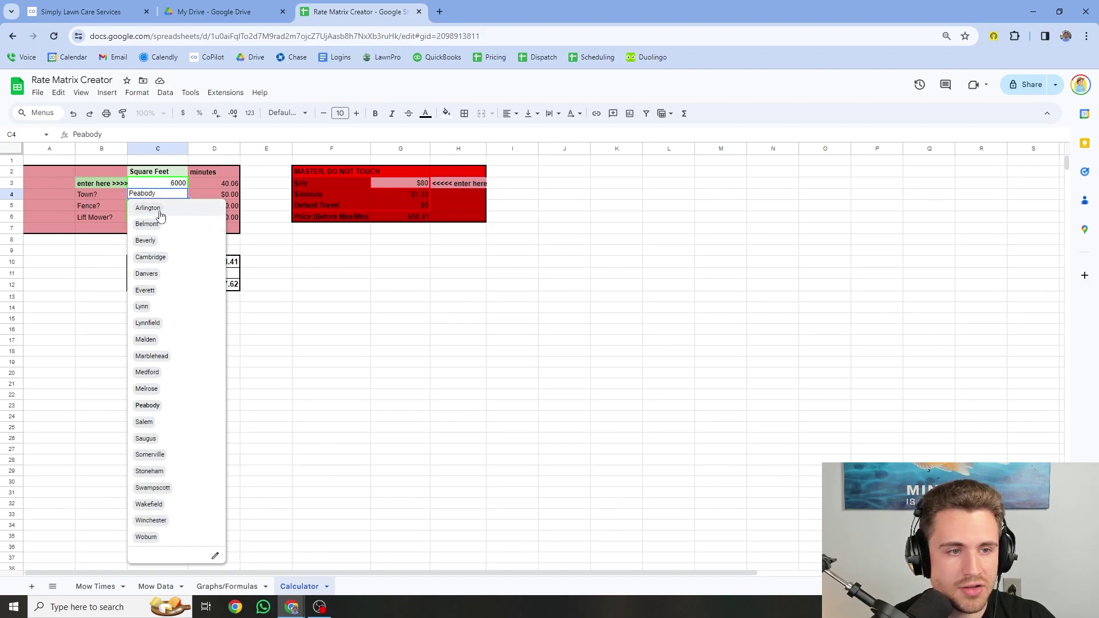
{"action": "left_click", "coordinate": [161, 211]}
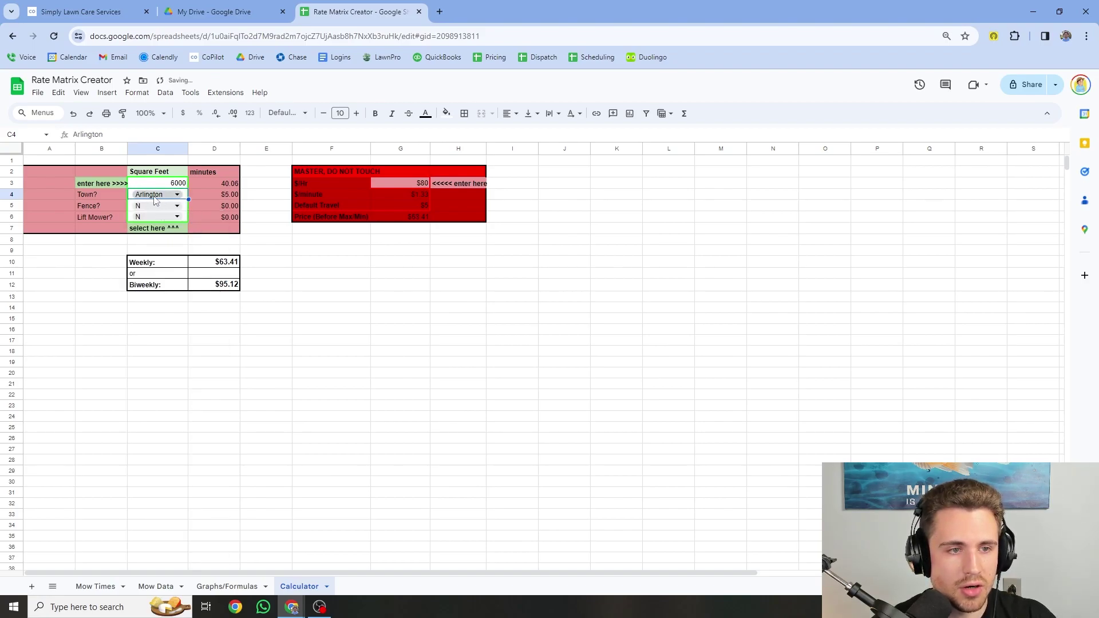
{"action": "left_click", "coordinate": [170, 197]}
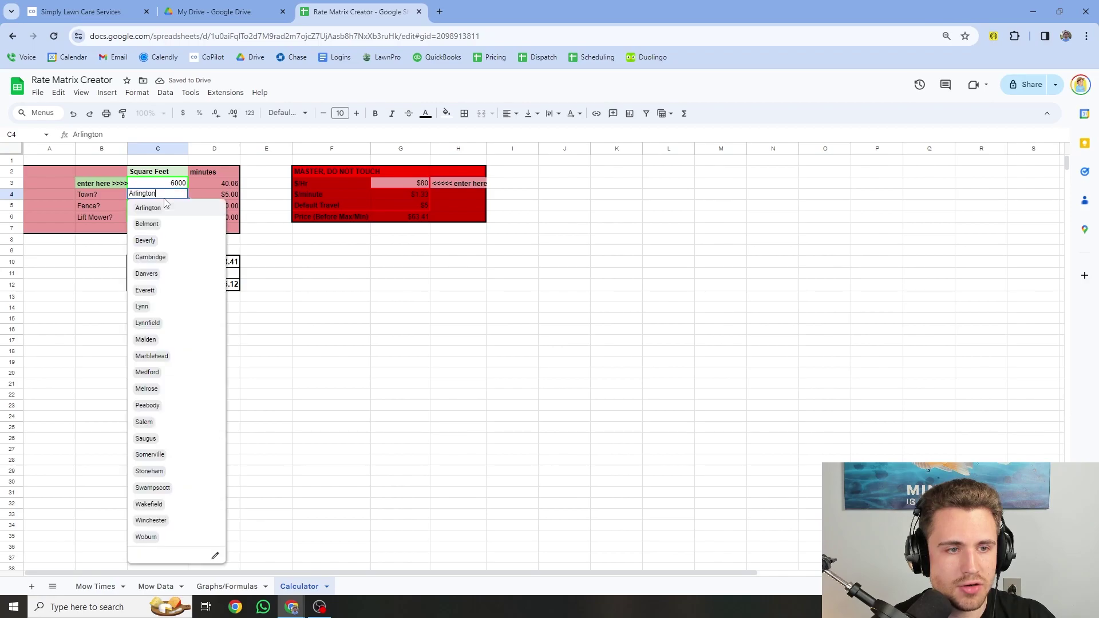
{"action": "left_click", "coordinate": [176, 406]}
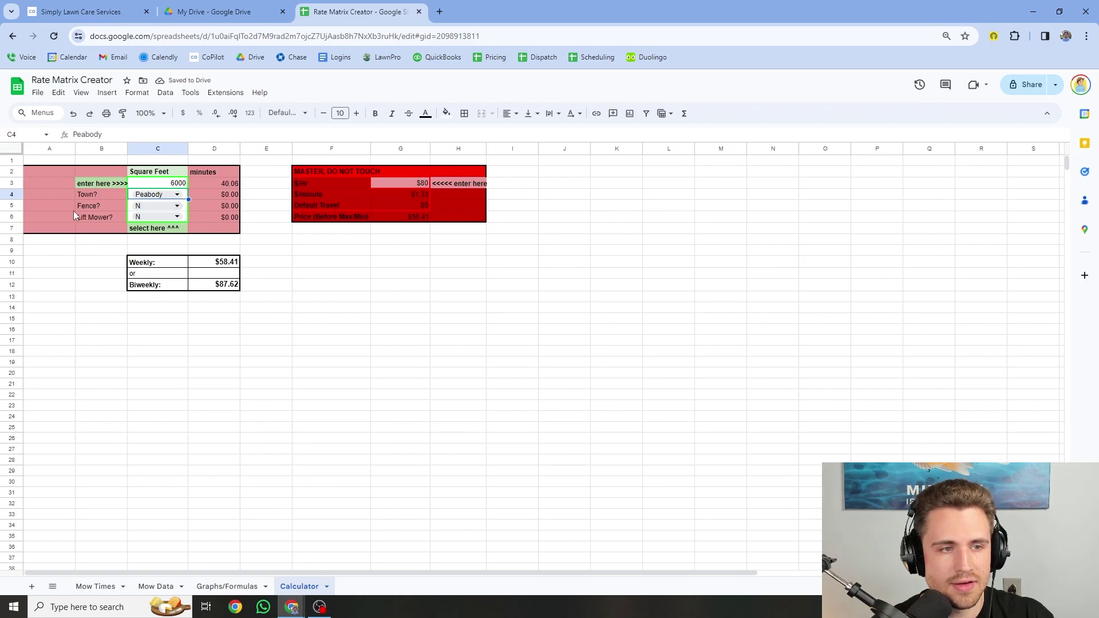
Set the calculator's Fence option to N and its Lift Mower option to Y.
{"action": "left_click", "coordinate": [166, 205]}
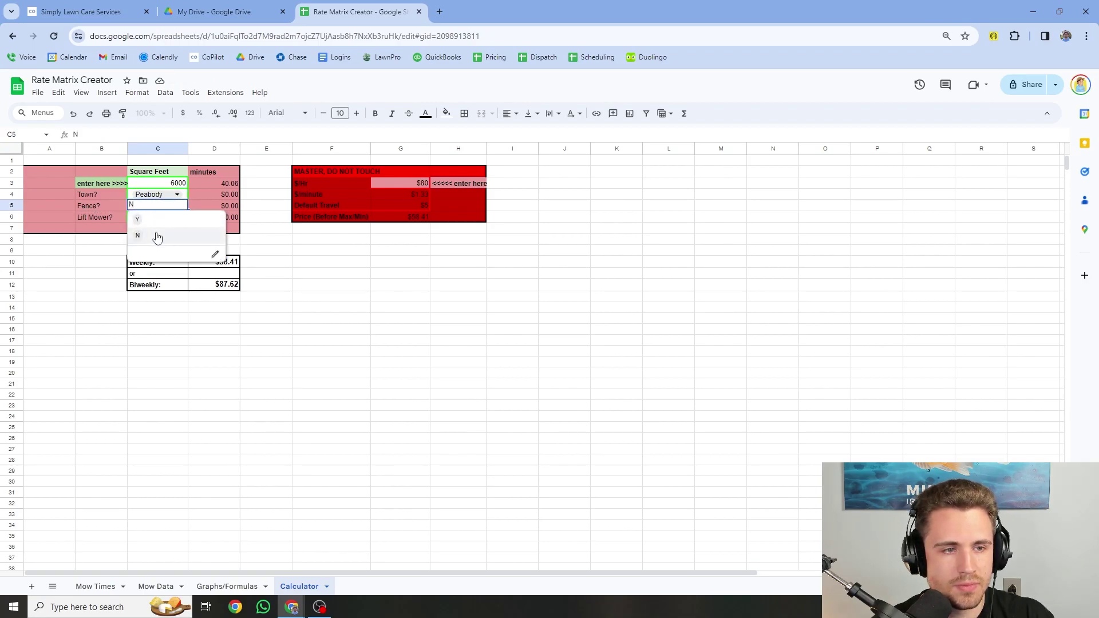
{"action": "left_click", "coordinate": [143, 224]}
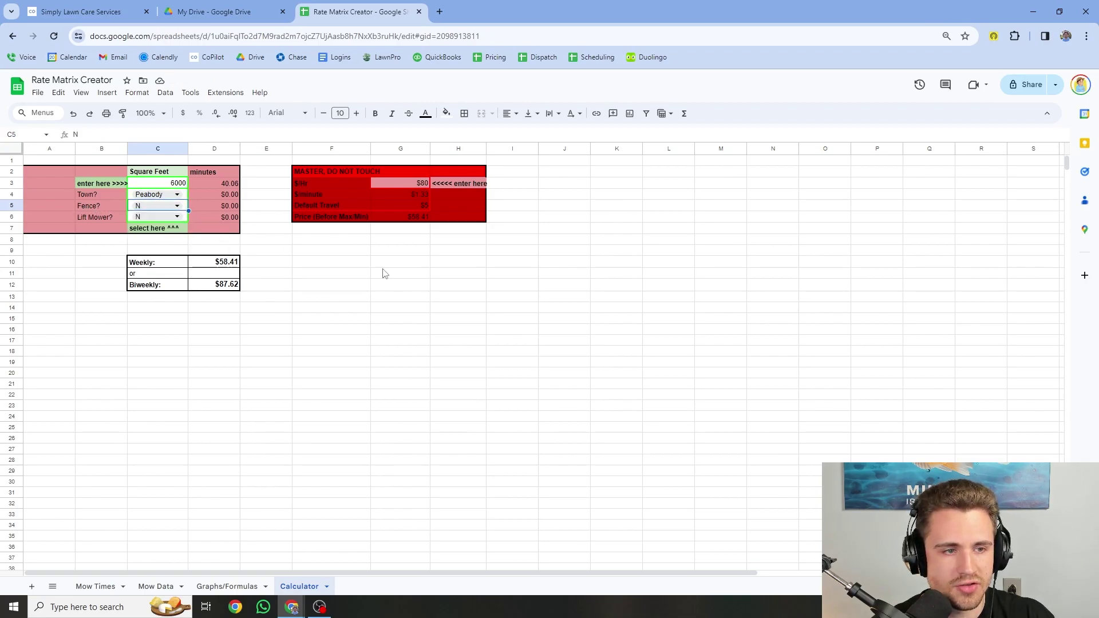
{"action": "left_click", "coordinate": [168, 217]}
{"action": "left_click", "coordinate": [154, 234]}
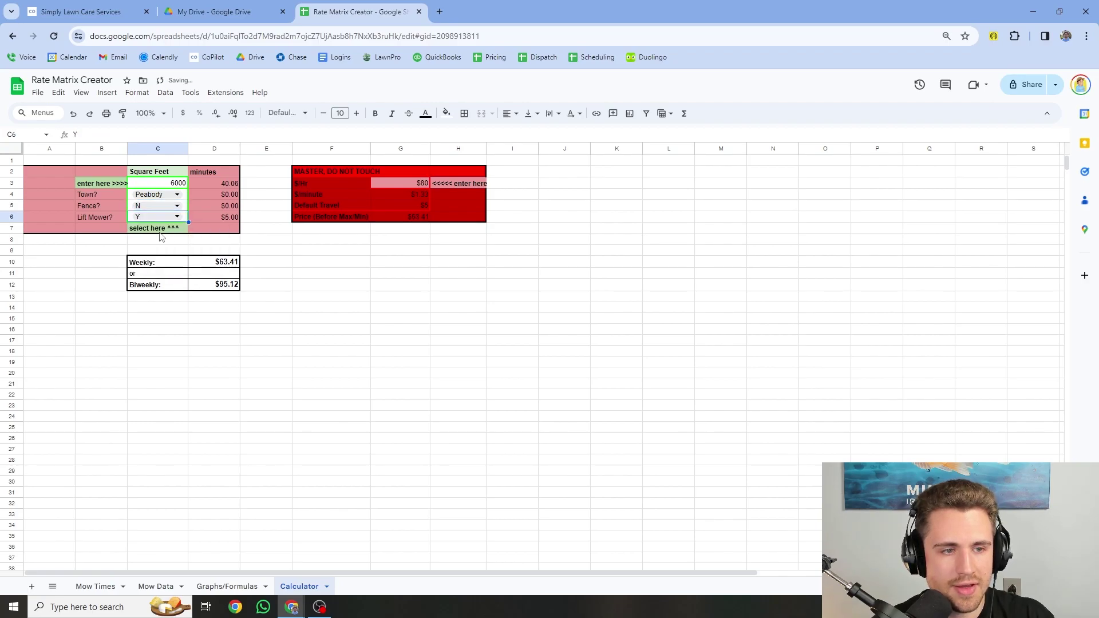
{"action": "left_click", "coordinate": [295, 274]}
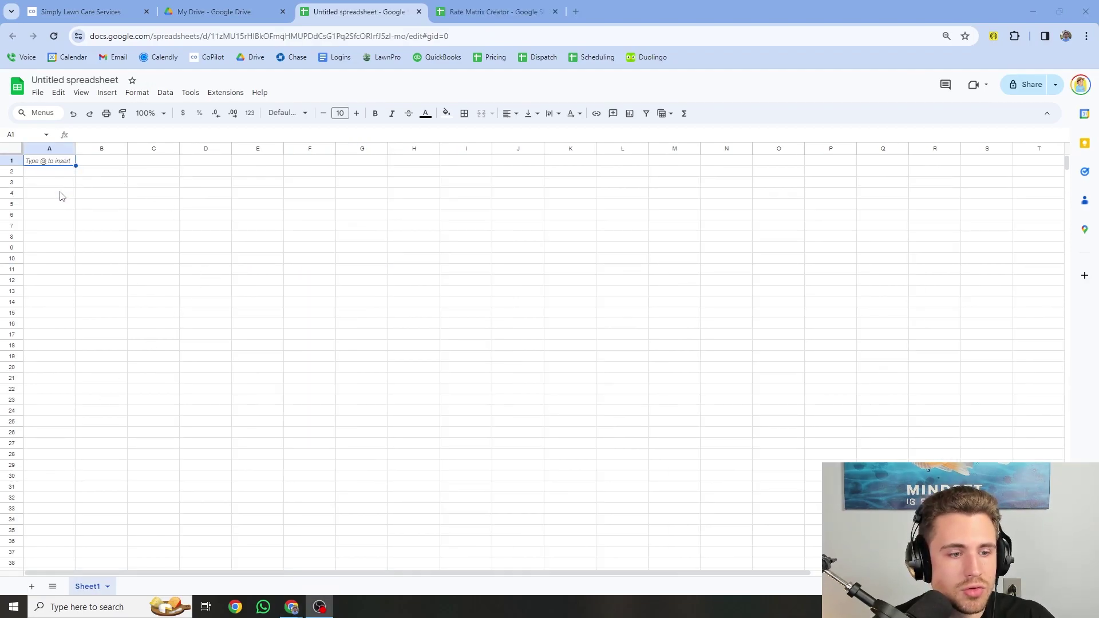
Rename Sheet1 of the untitled spreadsheet as Mow Times.
{"action": "left_click", "coordinate": [107, 586]}
{"action": "left_click", "coordinate": [115, 458]}
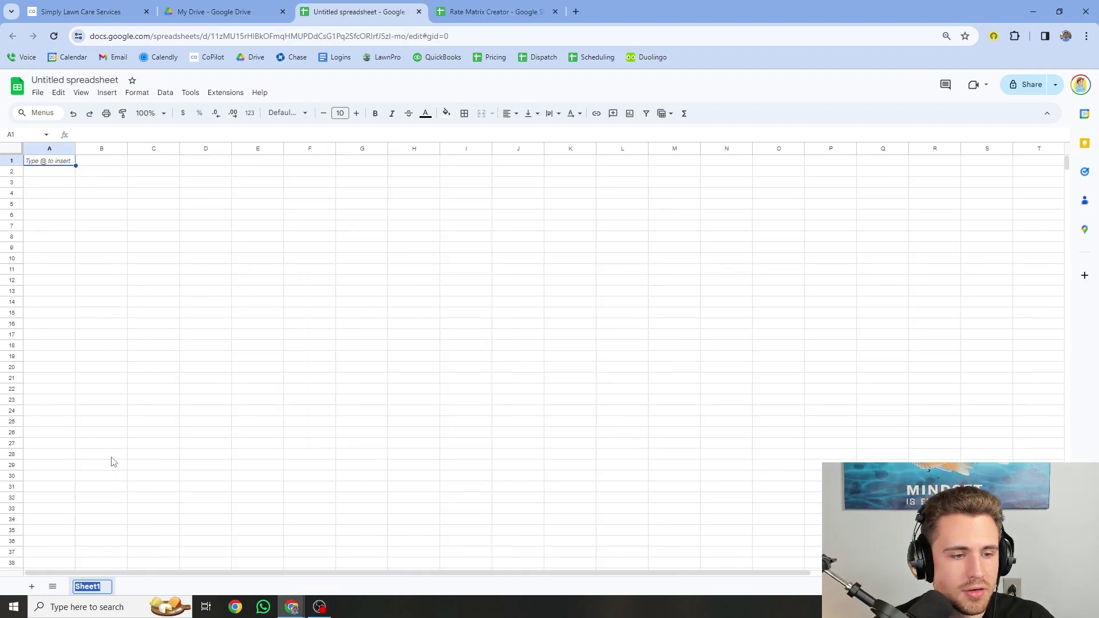
{"action": "type", "text": "Mow Times"}
{"action": "key", "text": "Return"}
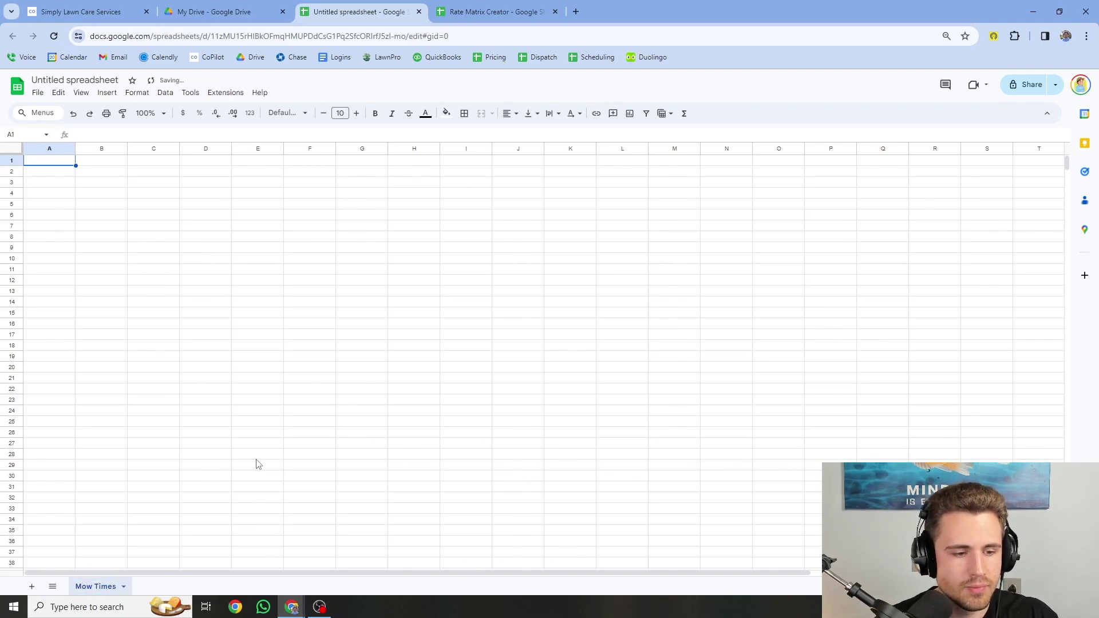
Enter the column header Name in A1 and make it bold.
{"action": "type", "text": "Name"}
{"action": "key", "text": "Return"}
{"action": "key", "text": "Up"}
{"action": "key", "text": "ctrl+b"}
{"action": "key", "text": "Down"}
List the eight customers' names in A2 through A9 under the Name header.
{"action": "type", "text": "Tom"}
{"action": "key", "text": "Return"}
{"action": "type", "text": "Frank"}
{"action": "key", "text": "Return"}
{"action": "type", "text": ",ma"}
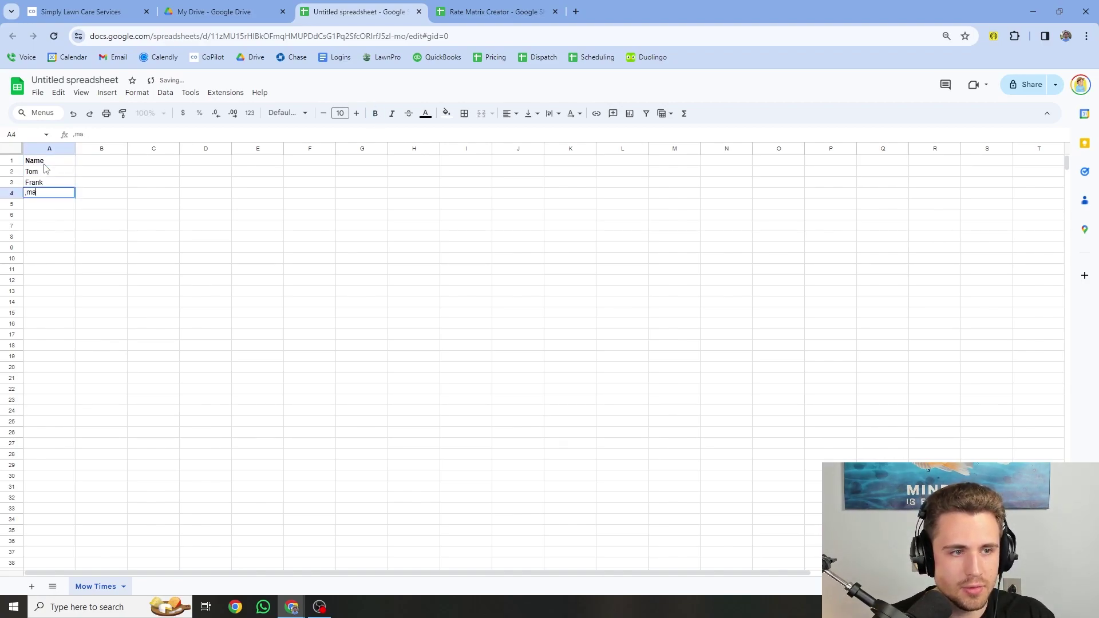
{"action": "key", "text": "BackSpace"}
{"action": "type", "text": "Mary"}
{"action": "key", "text": "Return"}
{"action": "type", "text": "Bran"}
{"action": "key", "text": "Return"}
{"action": "type", "text": "Scott"}
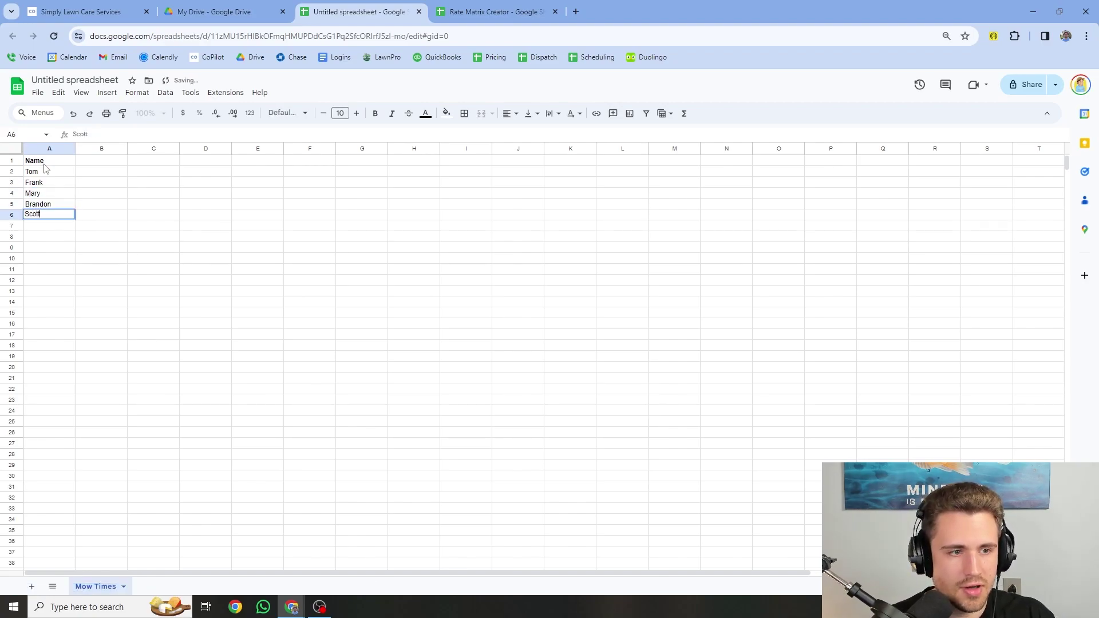
{"action": "key", "text": "Return"}
{"action": "type", "text": "Colin"}
{"action": "key", "text": "Return"}
{"action": "type", "text": "Tom F"}
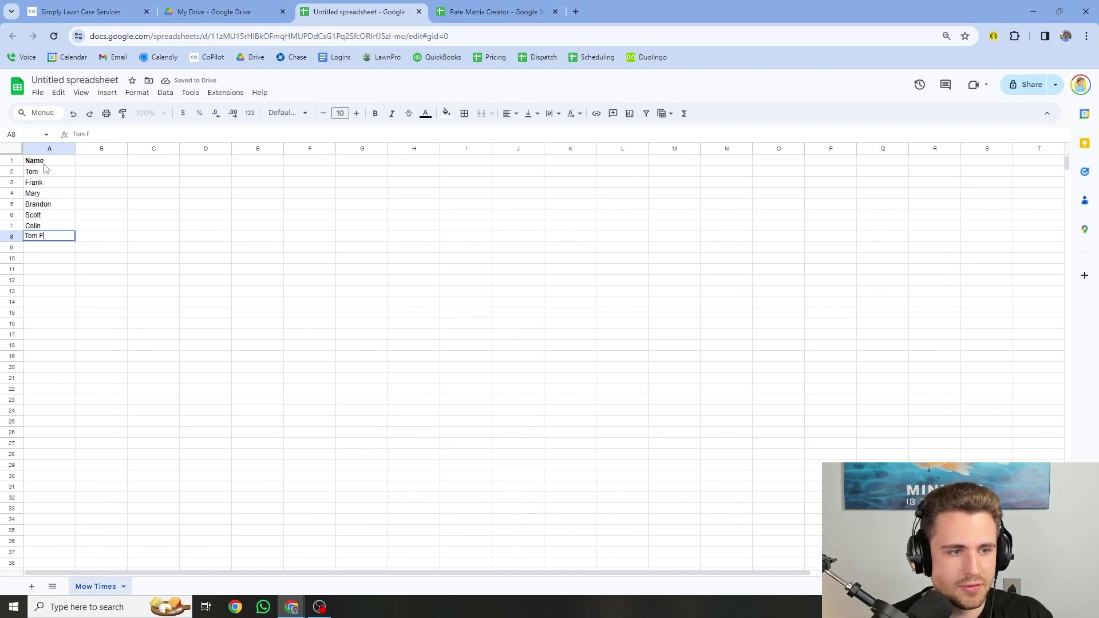
{"action": "key", "text": "Return"}
{"action": "type", "text": "Ryan"}
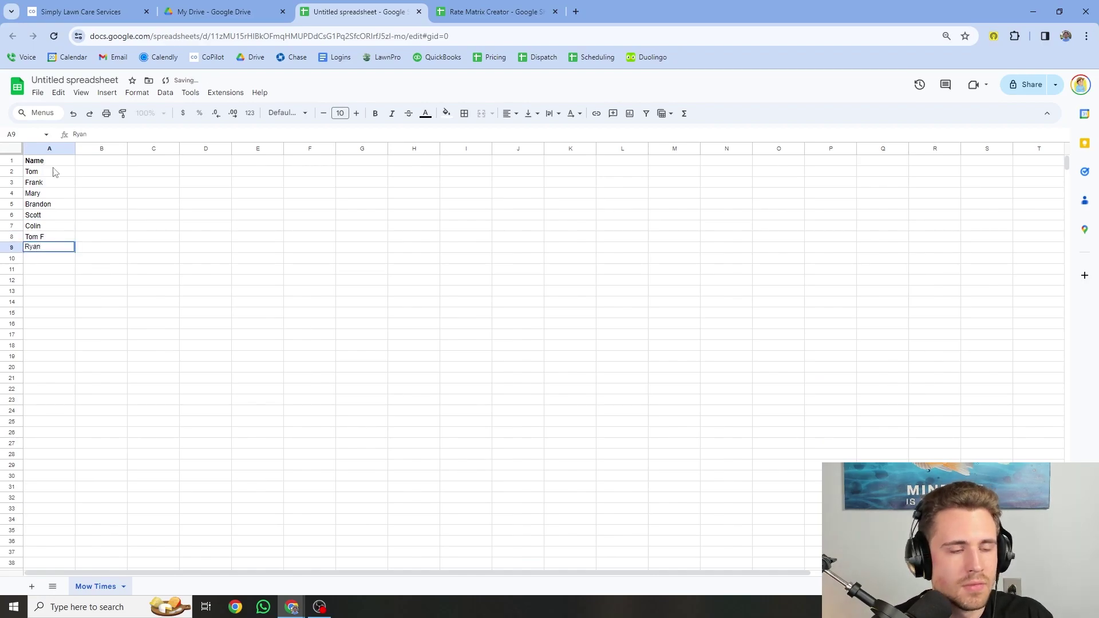
Add the bold column header Times in B1.
{"action": "left_click", "coordinate": [114, 163]}
{"action": "type", "text": "Times"}
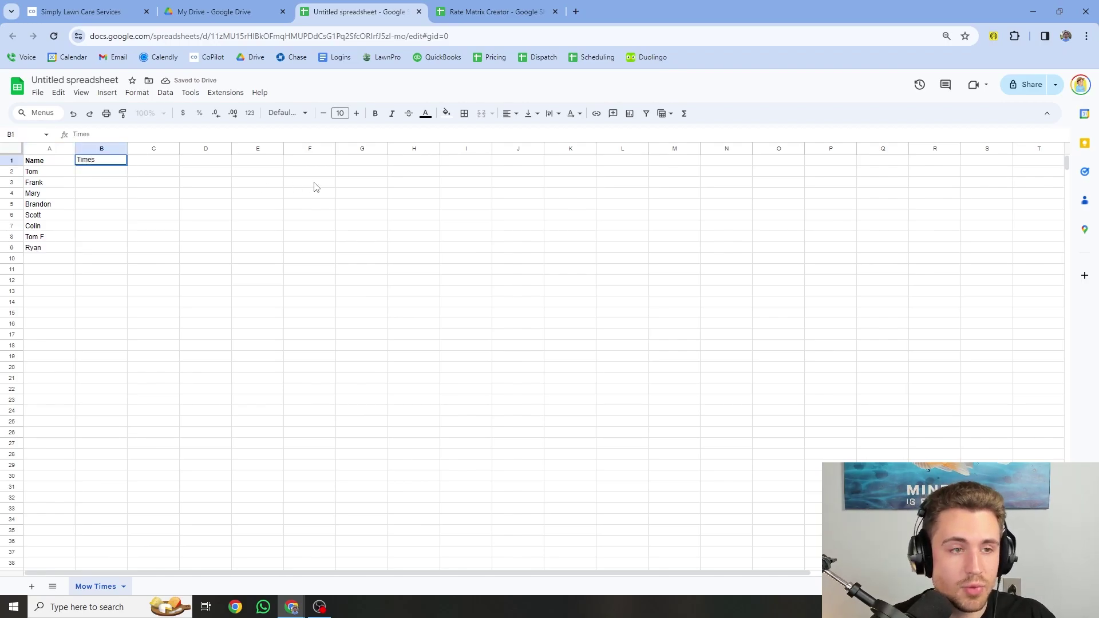
{"action": "left_click", "coordinate": [111, 191]}
{"action": "left_click", "coordinate": [101, 150]}
{"action": "left_click", "coordinate": [102, 161]}
{"action": "key", "text": "ctrl+b"}
{"action": "left_click", "coordinate": [97, 183]}
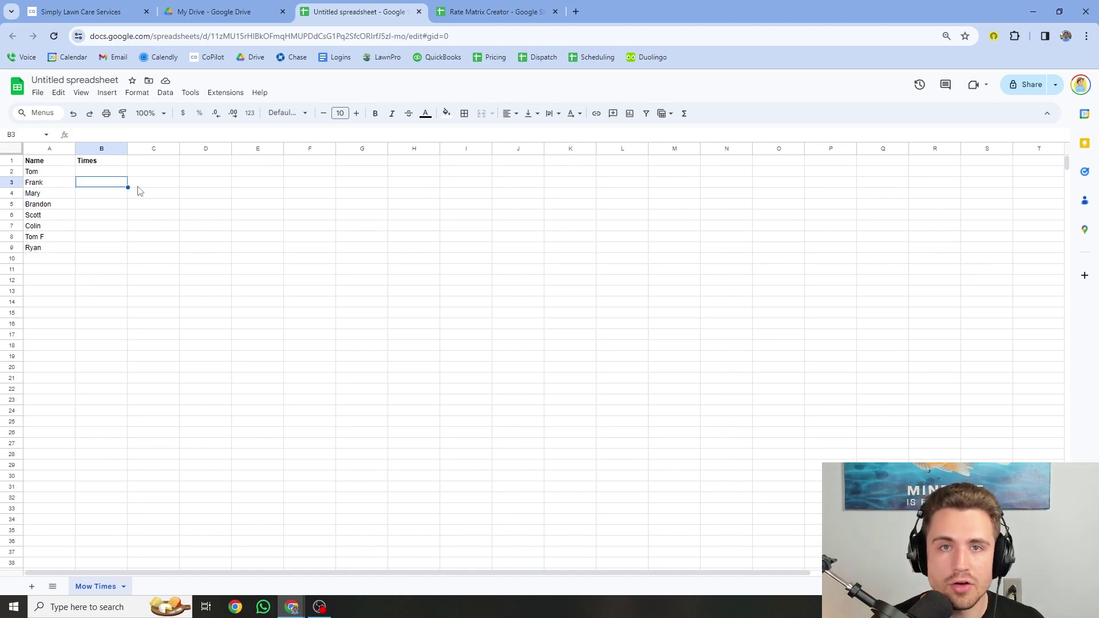
Paste the copied mow times as values only, starting at B2.
{"action": "key", "text": "Up"}
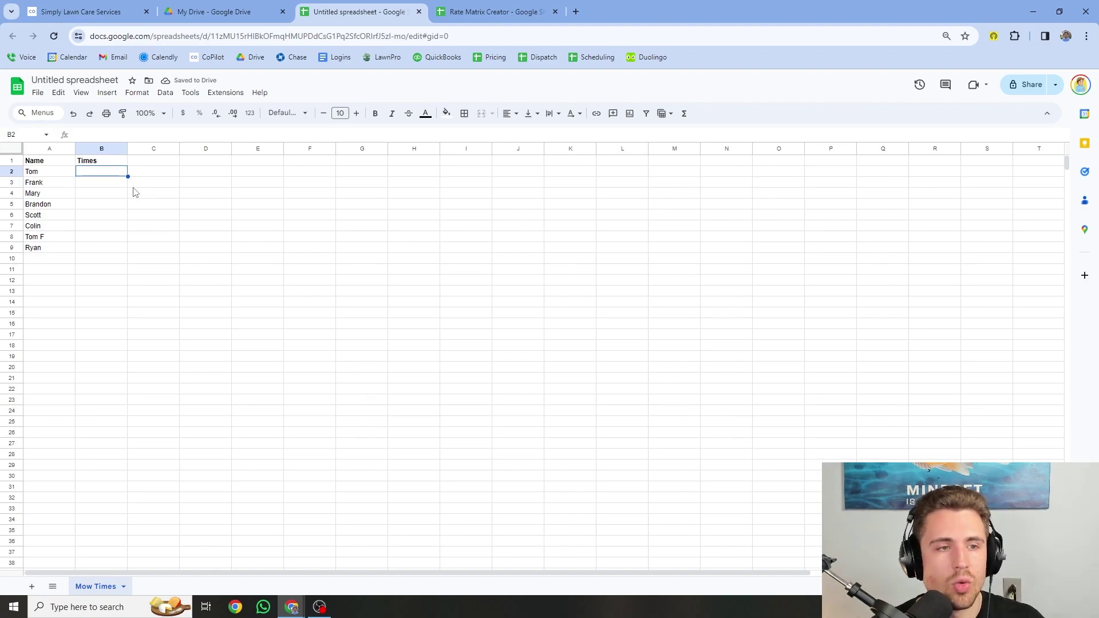
{"action": "right_click", "coordinate": [107, 173]}
{"action": "mouse_move", "coordinate": [162, 231]}
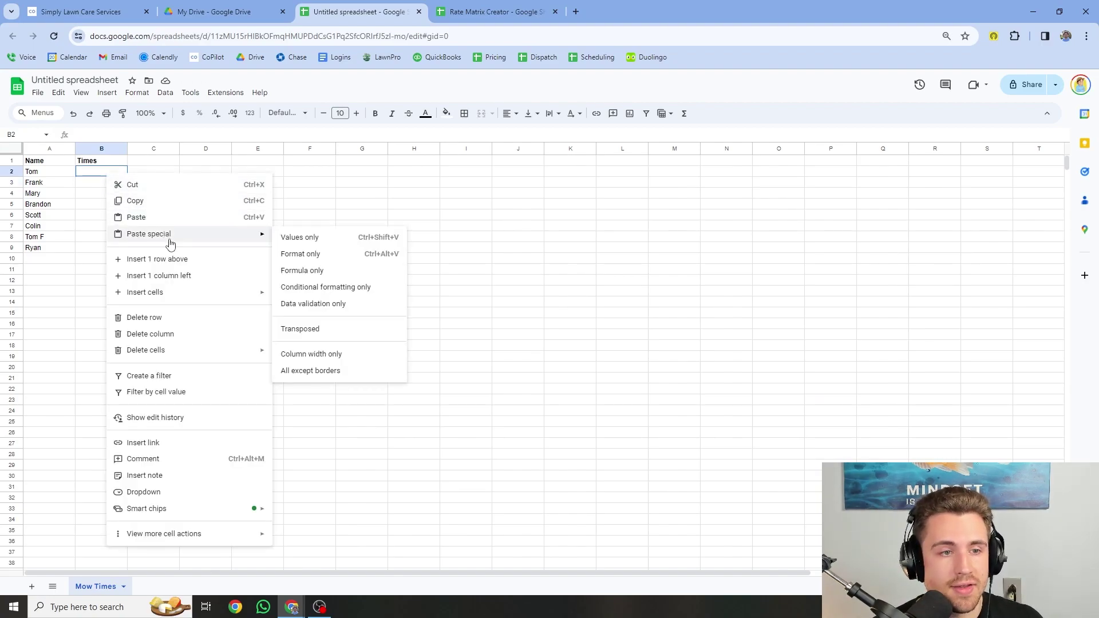
{"action": "left_click", "coordinate": [312, 238]}
{"action": "left_click", "coordinate": [118, 195]}
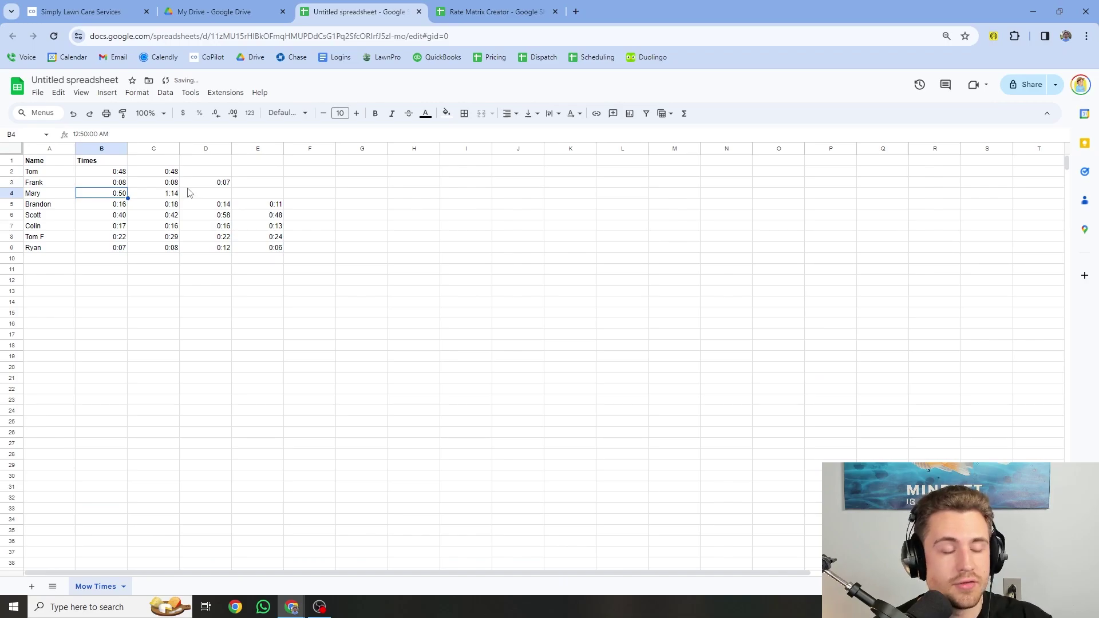
Format the mow times in B2:E9 as Duration.
{"action": "left_click", "coordinate": [170, 174]}
{"action": "left_click_drag", "start_coordinate": [125, 173], "coordinate": [274, 251]}
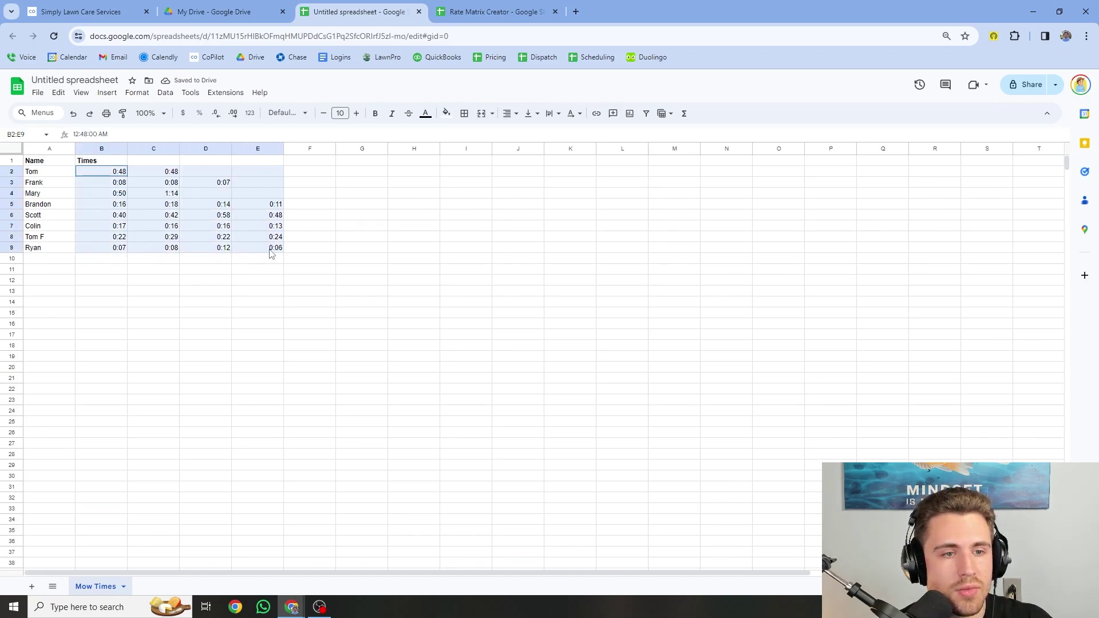
{"action": "left_click", "coordinate": [137, 93]}
{"action": "mouse_move", "coordinate": [177, 141]}
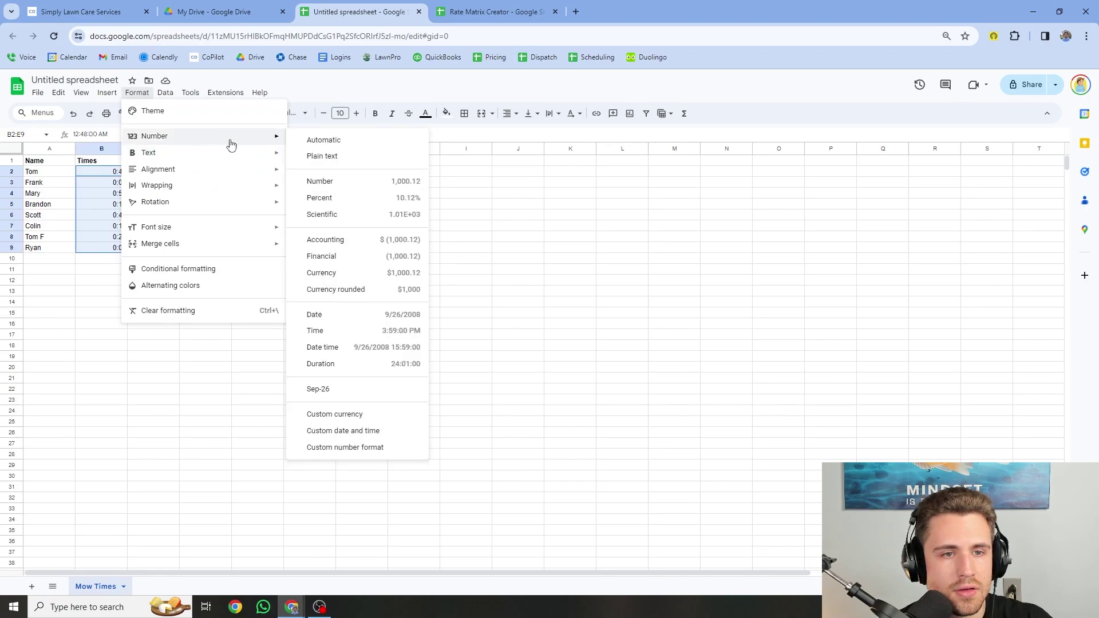
{"action": "left_click", "coordinate": [367, 364]}
{"action": "left_click", "coordinate": [155, 261]}
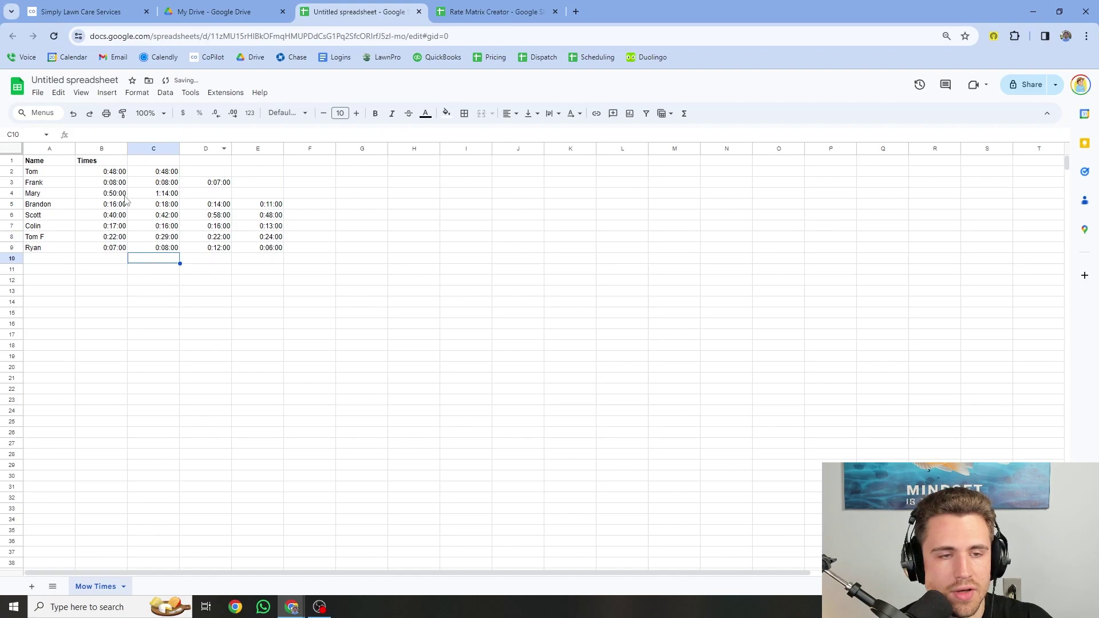
{"action": "left_click", "coordinate": [108, 172]}
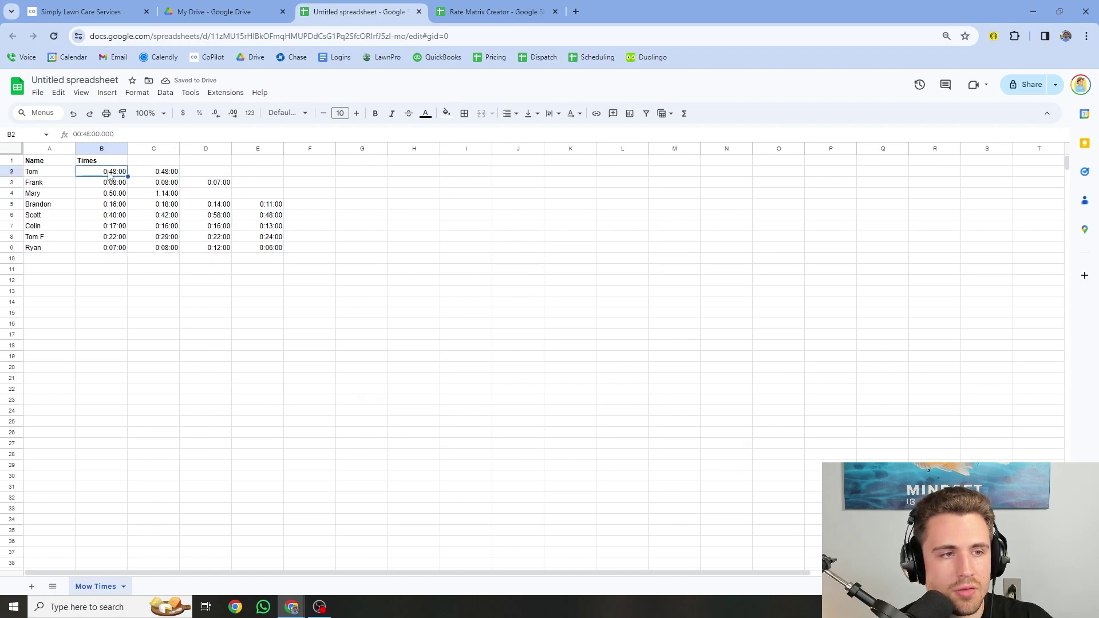
Add the bold column header Average in F1.
{"action": "left_click", "coordinate": [309, 162]}
{"action": "type", "text": "Averag"}
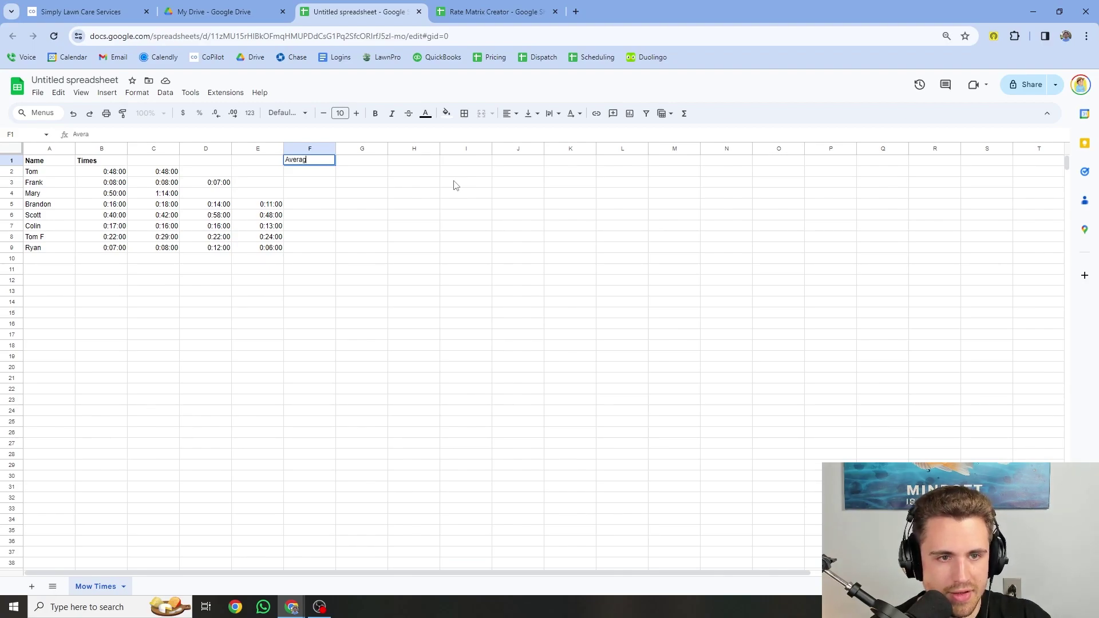
{"action": "type", "text": "e"}
{"action": "key", "text": "Return"}
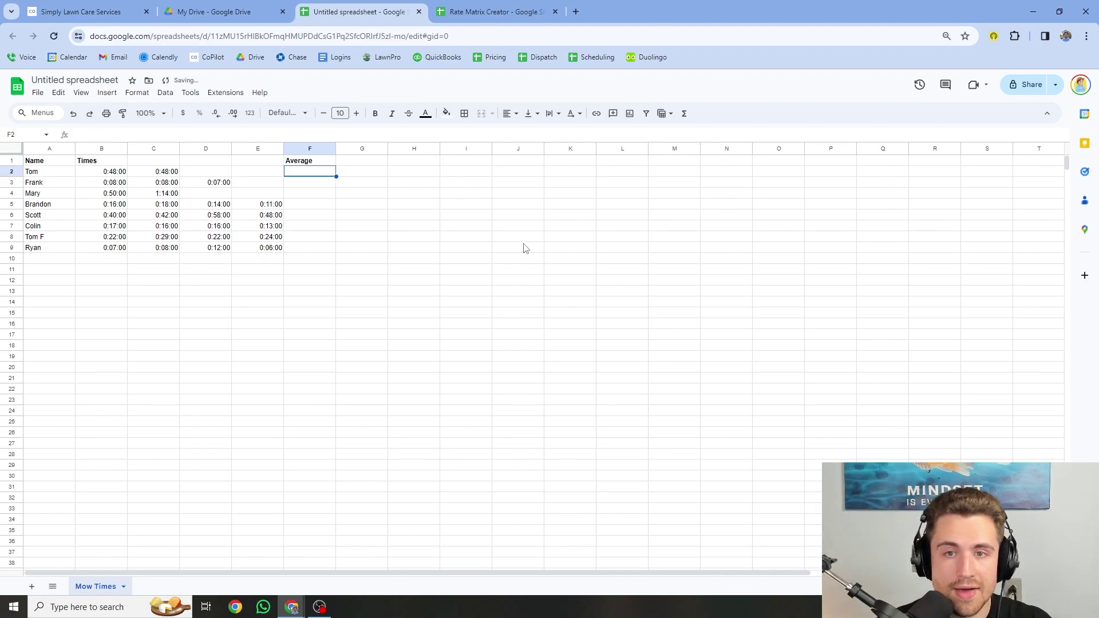
Calculate the average of B2:E2 in F2 and fill the formula down to F9.
{"action": "left_click", "coordinate": [685, 114]}
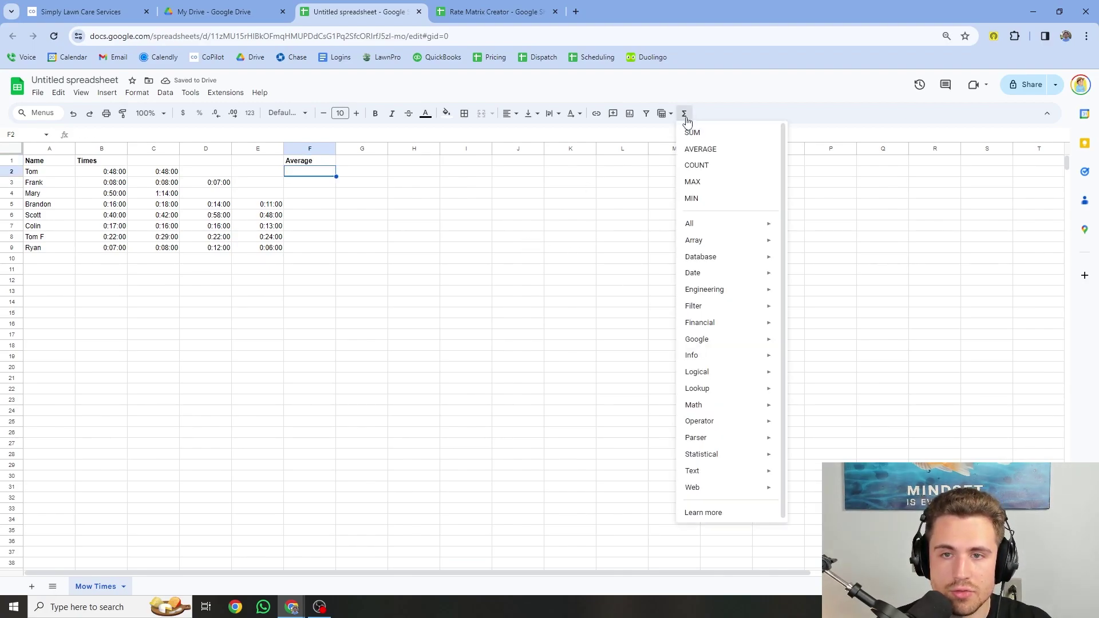
{"action": "left_click", "coordinate": [699, 149]}
{"action": "left_click_drag", "start_coordinate": [124, 175], "coordinate": [252, 178]}
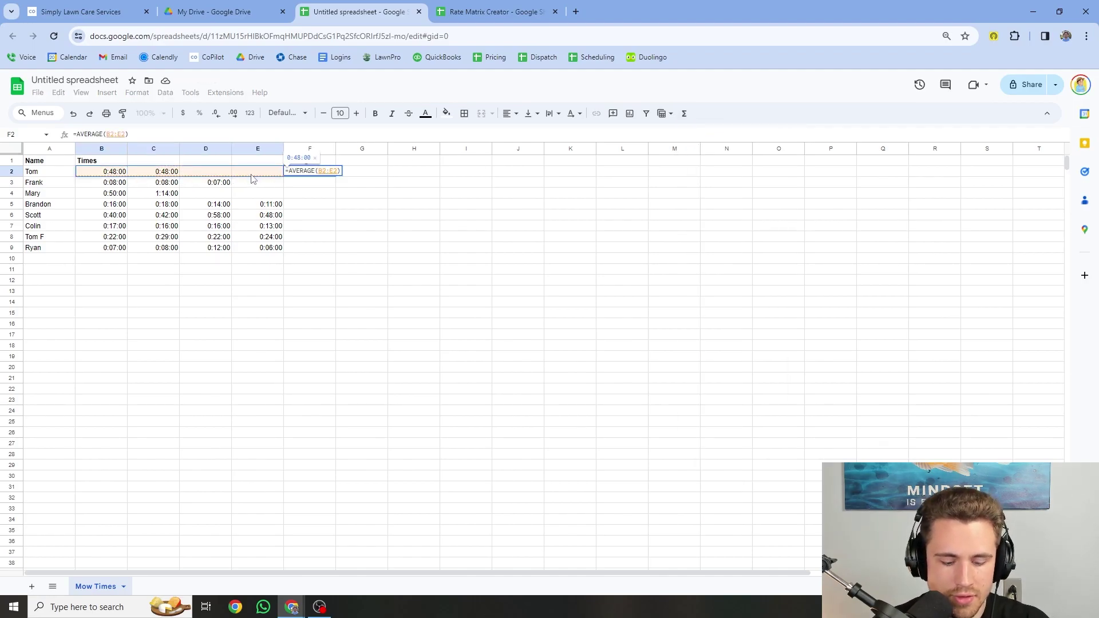
{"action": "key", "text": "Return"}
{"action": "left_click", "coordinate": [316, 175]}
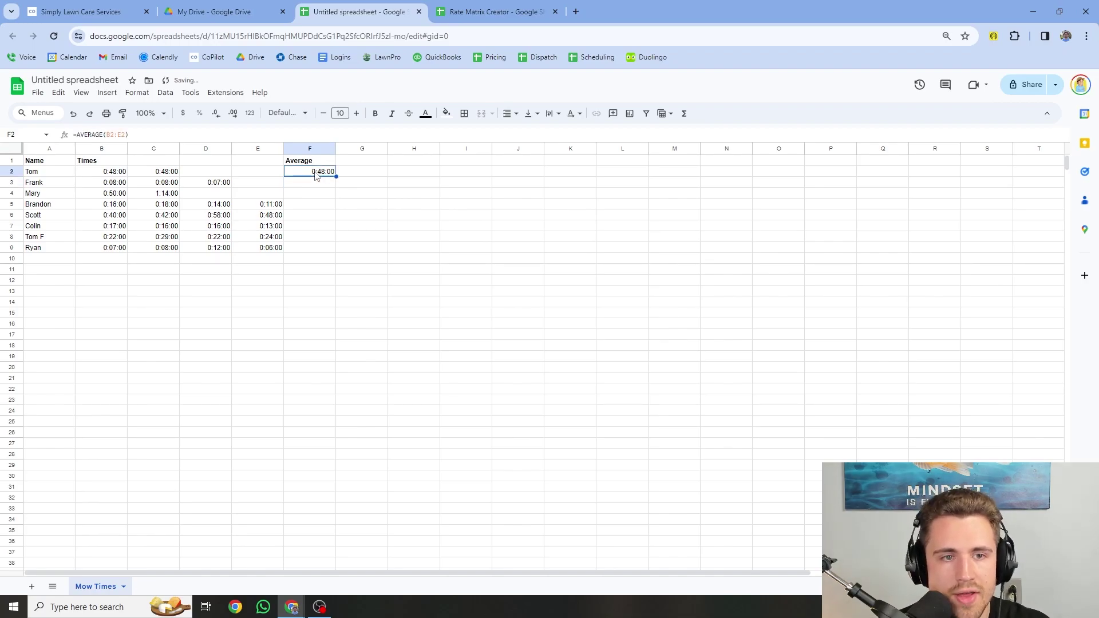
{"action": "left_click_drag", "start_coordinate": [336, 177], "coordinate": [338, 248]}
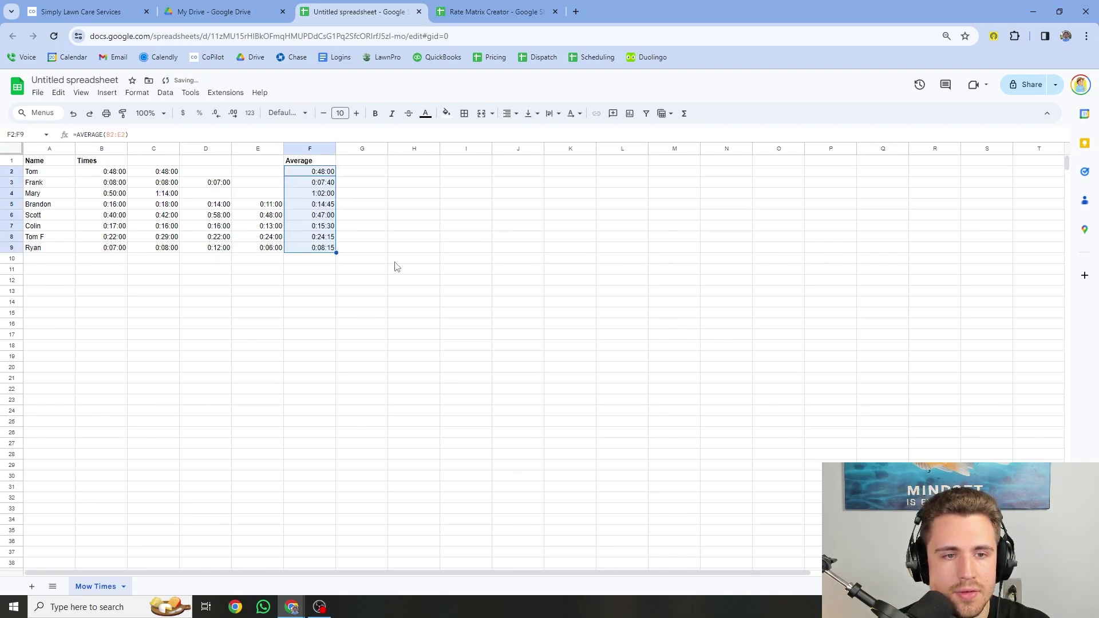
{"action": "left_click", "coordinate": [395, 260]}
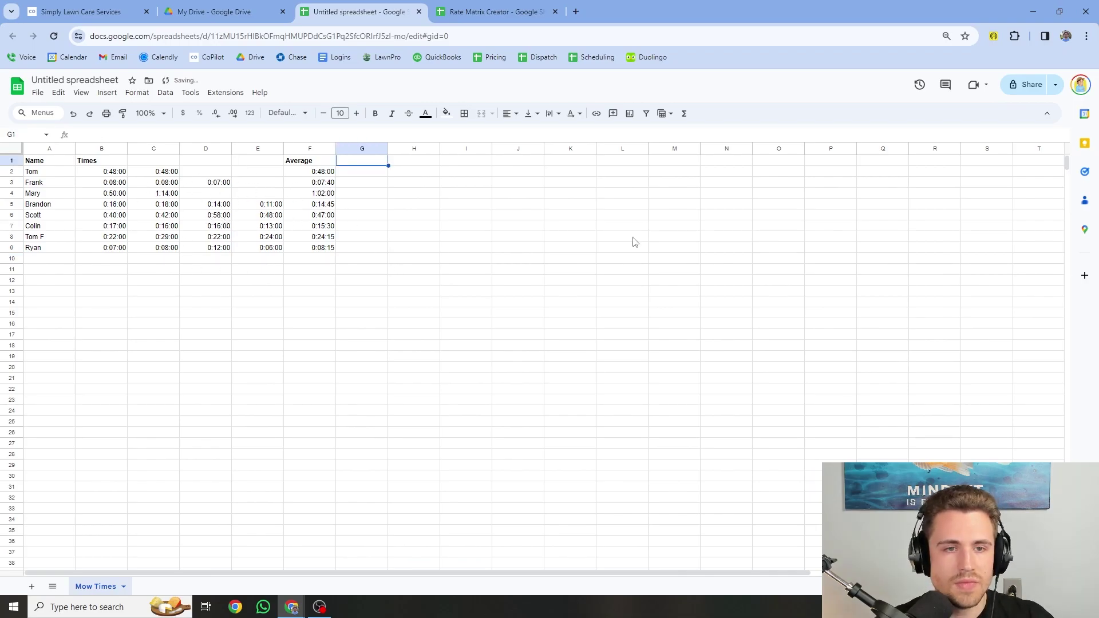
Add the bold column header Square Feet in G1.
{"action": "type", "text": "Square"}
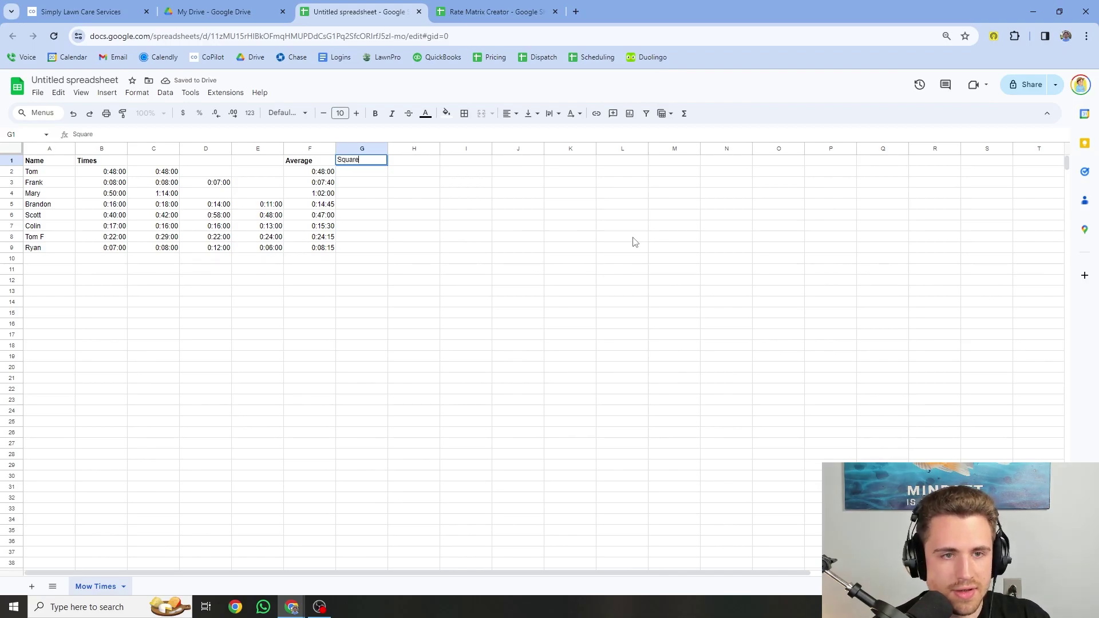
{"action": "type", "text": " Feet"}
{"action": "left_click", "coordinate": [480, 261]}
{"action": "left_click", "coordinate": [361, 159]}
{"action": "left_click", "coordinate": [367, 178]}
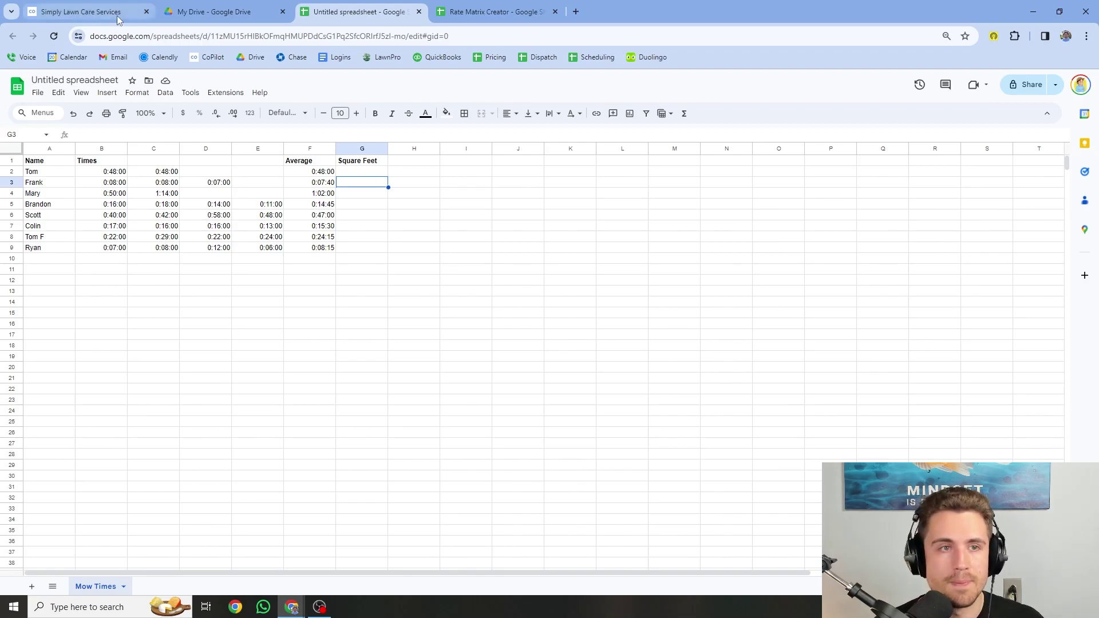
Paste the copied lawn square footages as values only into G2:G9.
{"action": "right_click", "coordinate": [372, 171]}
{"action": "mouse_move", "coordinate": [417, 226]}
{"action": "left_click", "coordinate": [561, 234]}
{"action": "left_click", "coordinate": [414, 312]}
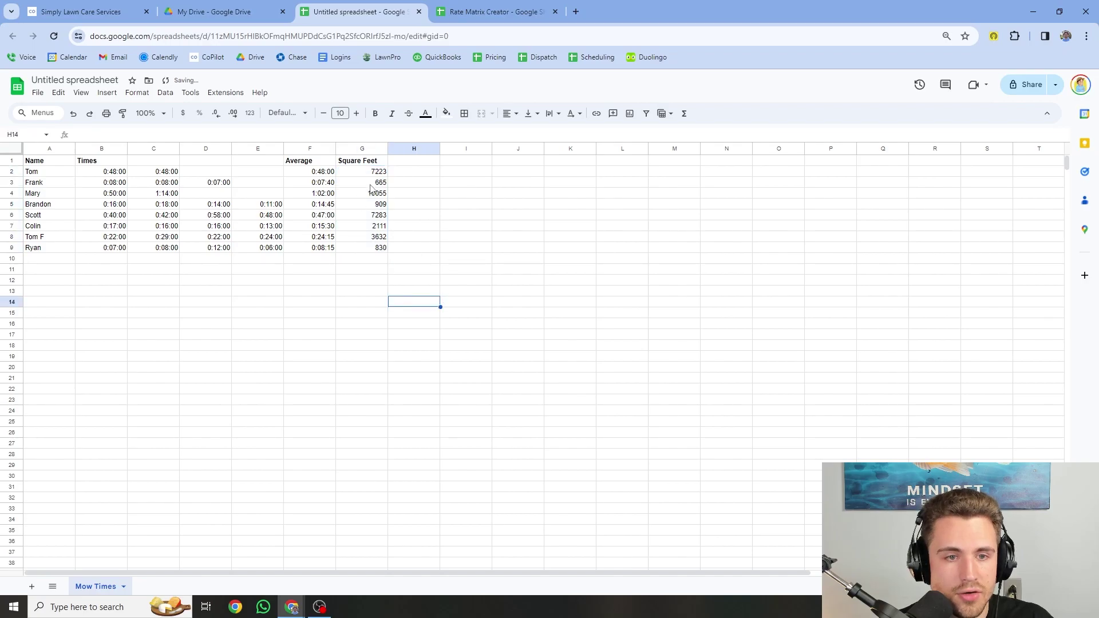
{"action": "left_click", "coordinate": [412, 172]}
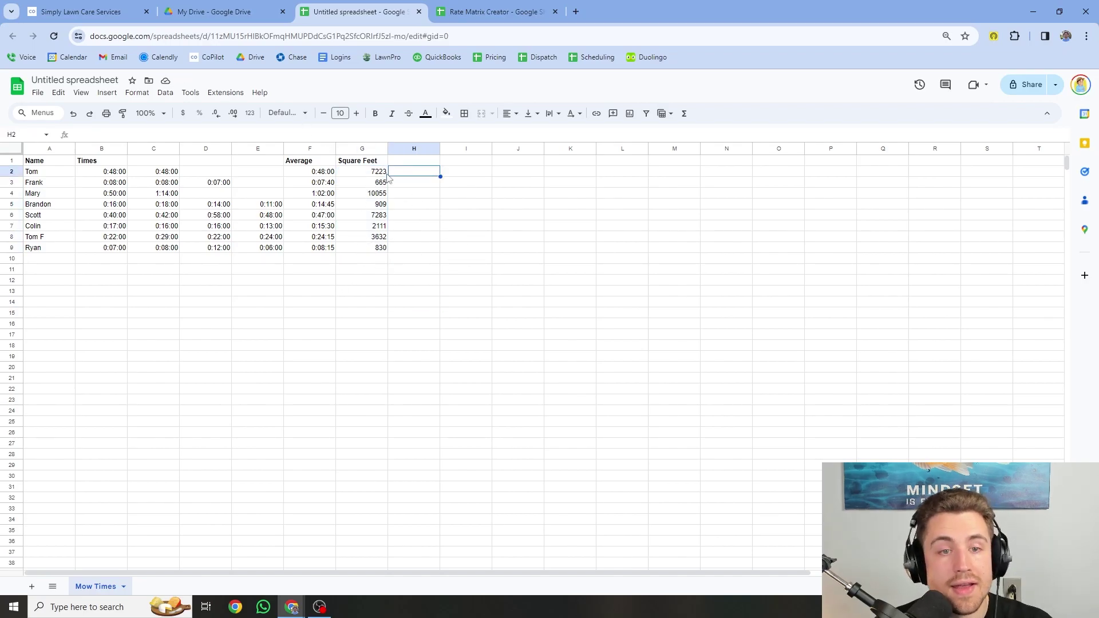
{"action": "left_click", "coordinate": [322, 173]}
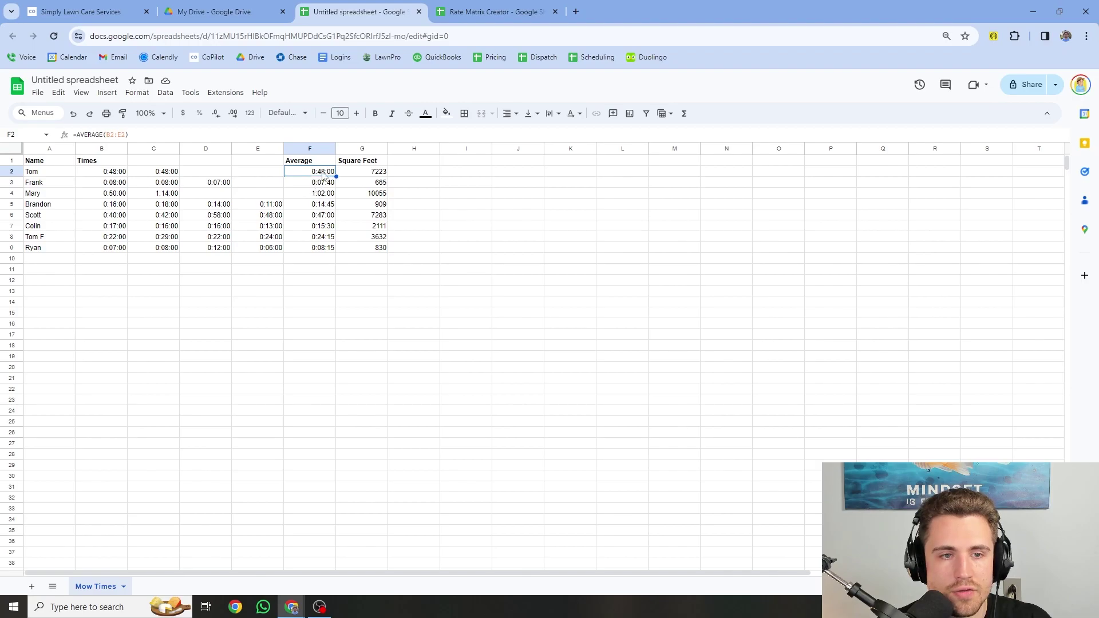
Add the bold column header Minutes in H1.
{"action": "left_click", "coordinate": [398, 163]}
{"action": "type", "text": "Minutes"}
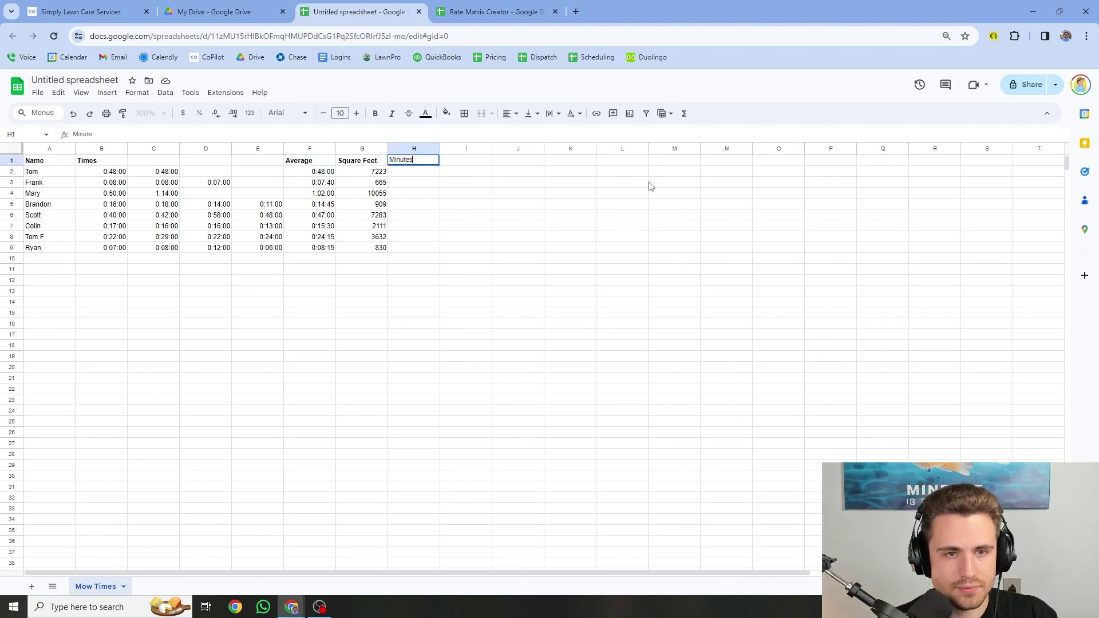
{"action": "left_click", "coordinate": [650, 186]}
{"action": "left_click", "coordinate": [428, 170]}
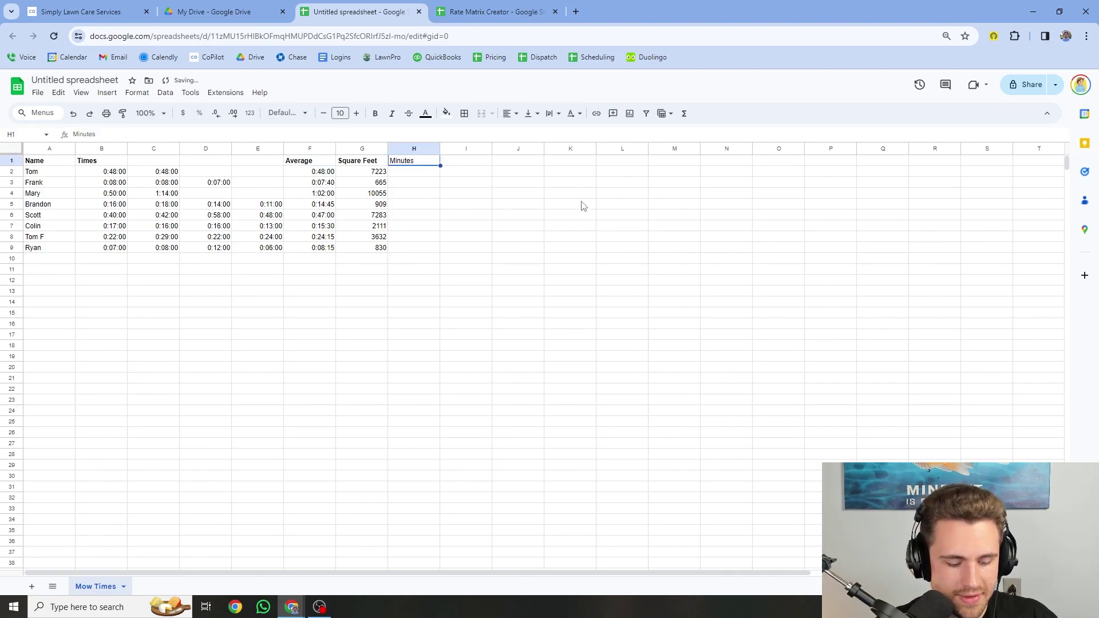
Convert the average time to minutes in H2 with =index(split(F2,":"),1)*60+index(split(F2,":"),2).
{"action": "left_click", "coordinate": [321, 175]}
{"action": "left_click", "coordinate": [395, 174]}
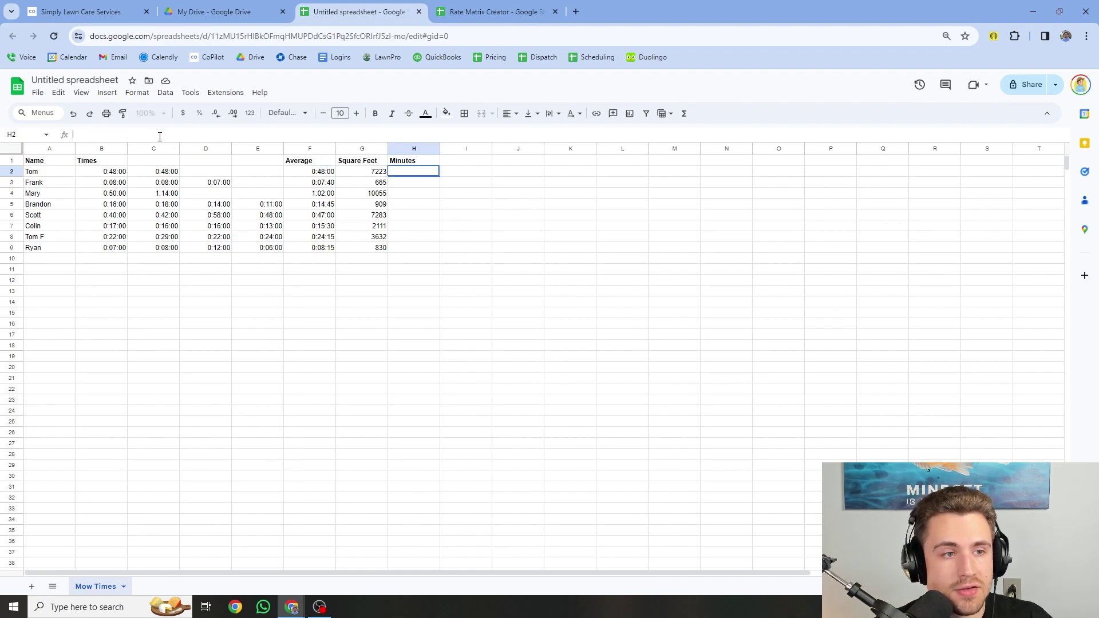
{"action": "type", "text": "=index(split(M3,\":\"),1)*60+index(split(M3,\":\"),2)"}
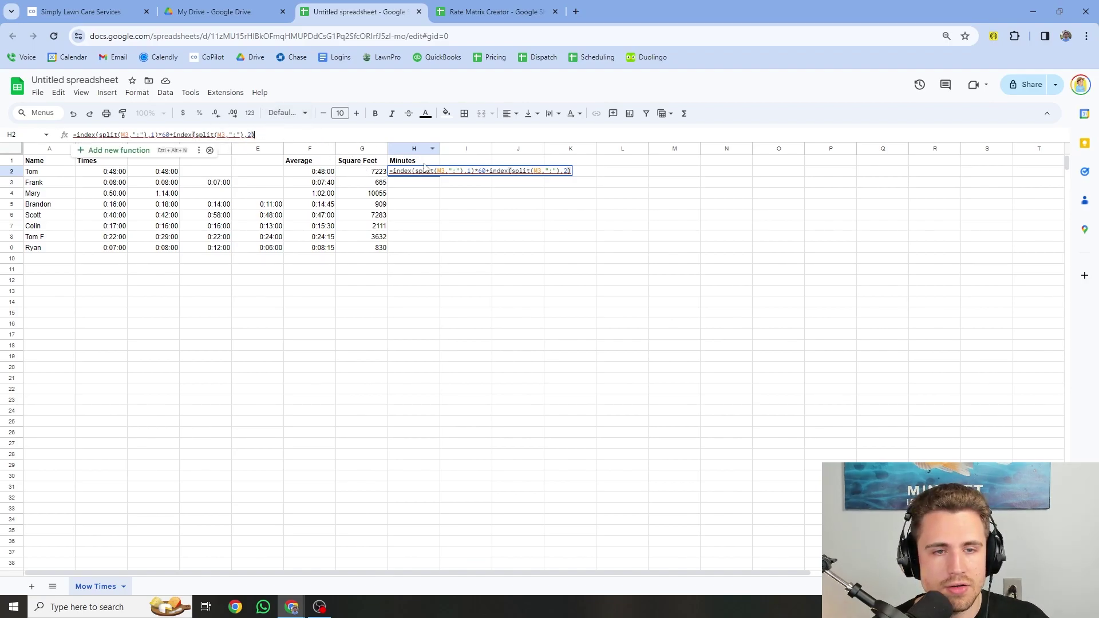
{"action": "mouse_move", "coordinate": [424, 170]}
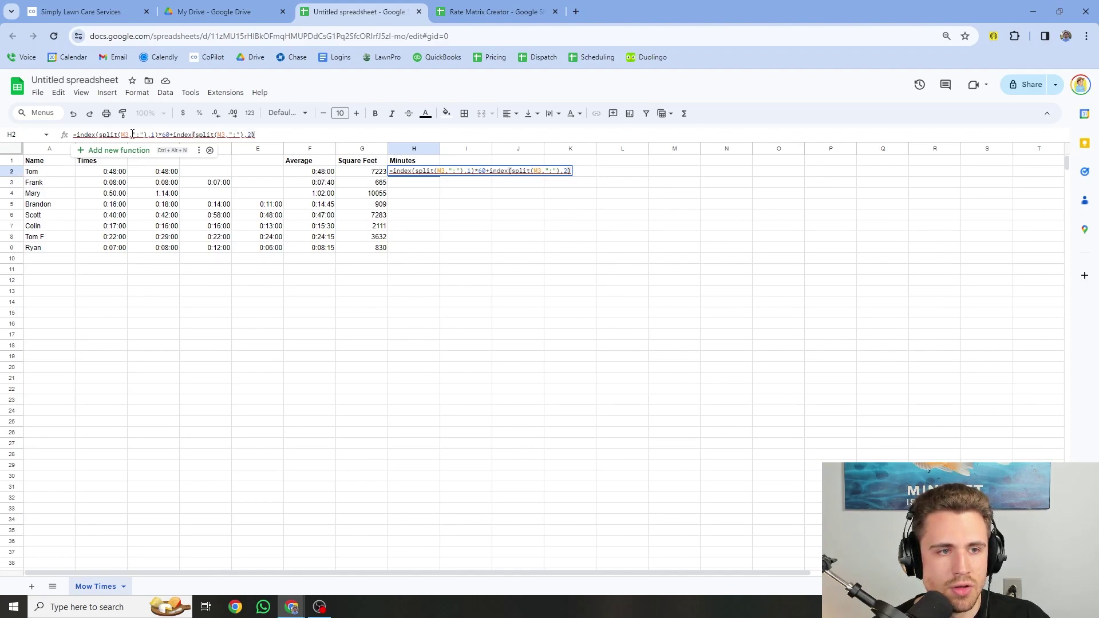
{"action": "double_click", "coordinate": [128, 134]}
{"action": "type", "text": "F"}
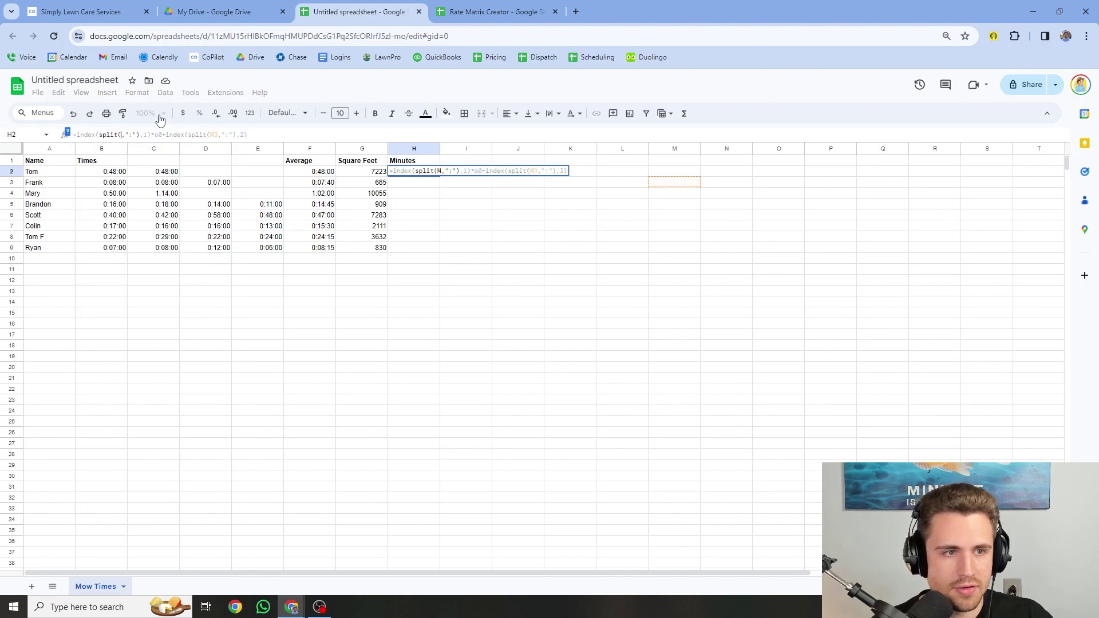
{"action": "type", "text": "2"}
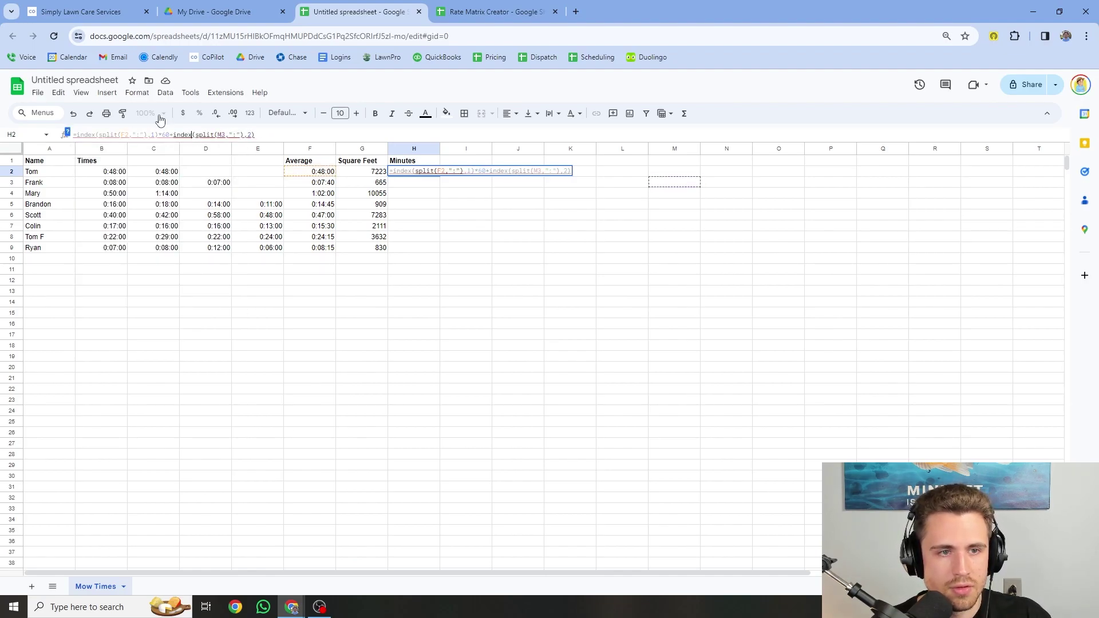
{"action": "key", "text": "BackSpace"}
{"action": "key", "text": "BackSpace"}
{"action": "type", "text": "F2"}
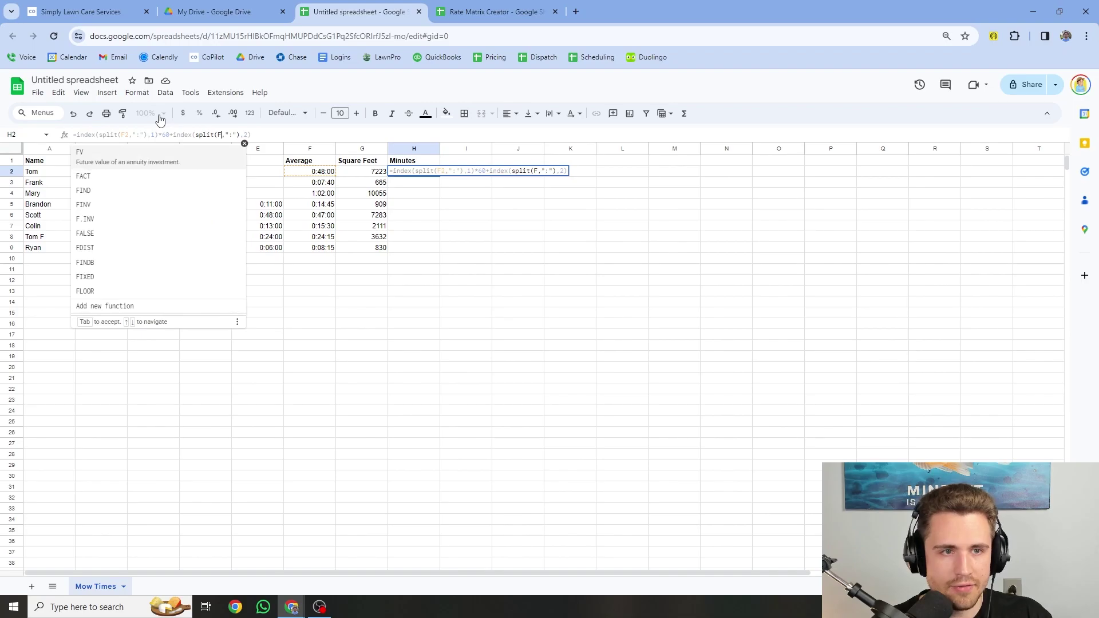
{"action": "key", "text": "Return"}
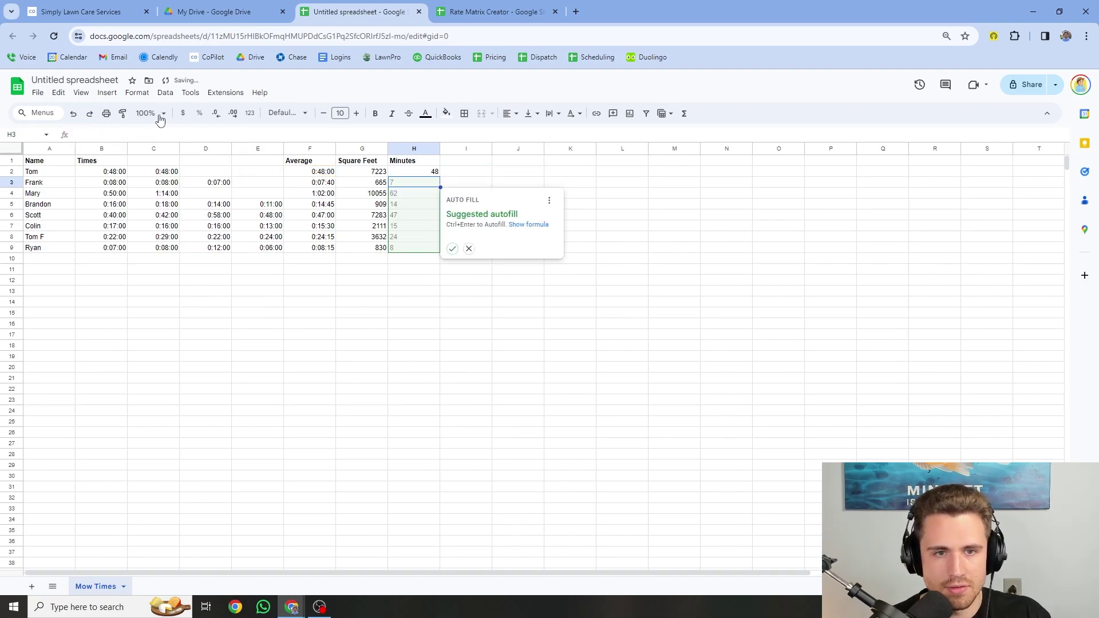
Accept the suggested autofill of the minutes formula for H3:H9 and check the filled cells.
{"action": "left_click", "coordinate": [454, 252]}
{"action": "left_click", "coordinate": [419, 210]}
{"action": "left_click", "coordinate": [436, 173]}
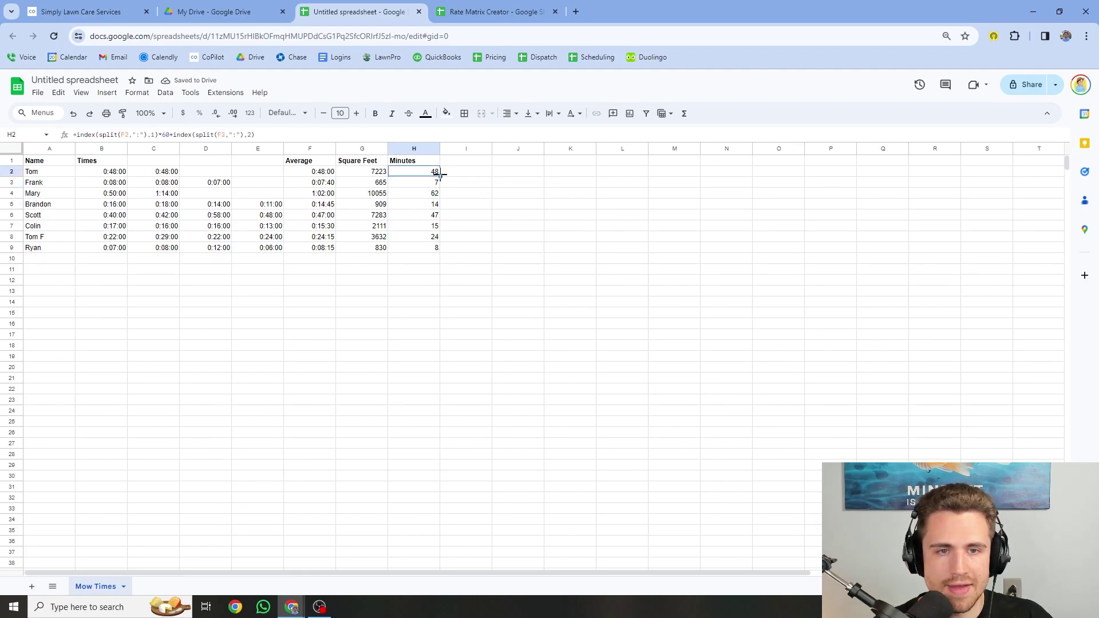
{"action": "left_click", "coordinate": [441, 271]}
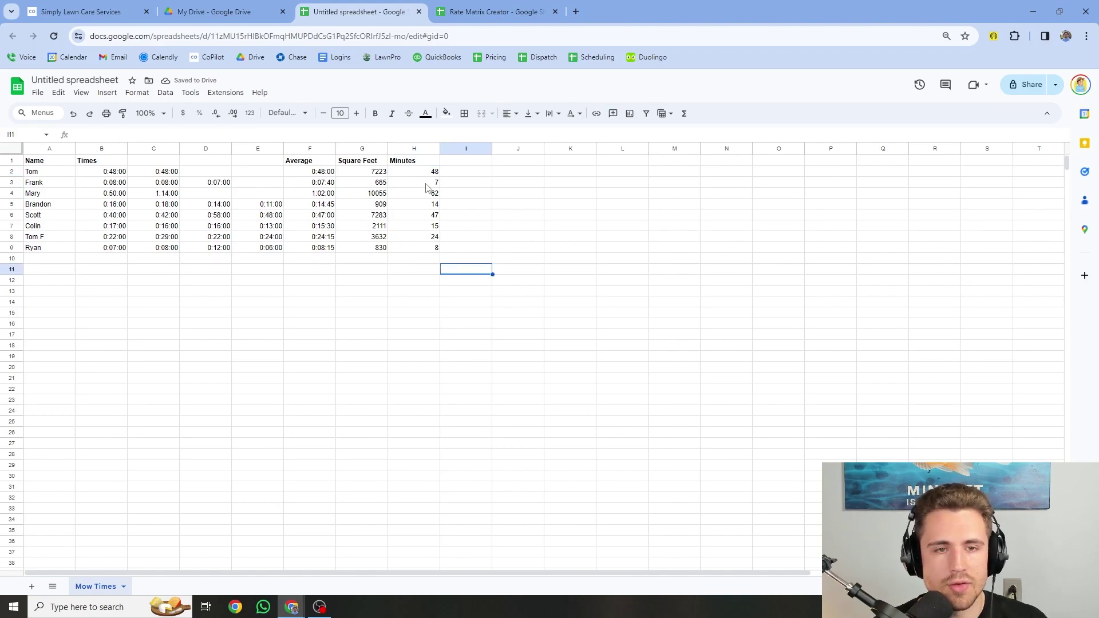
{"action": "left_click", "coordinate": [434, 247]}
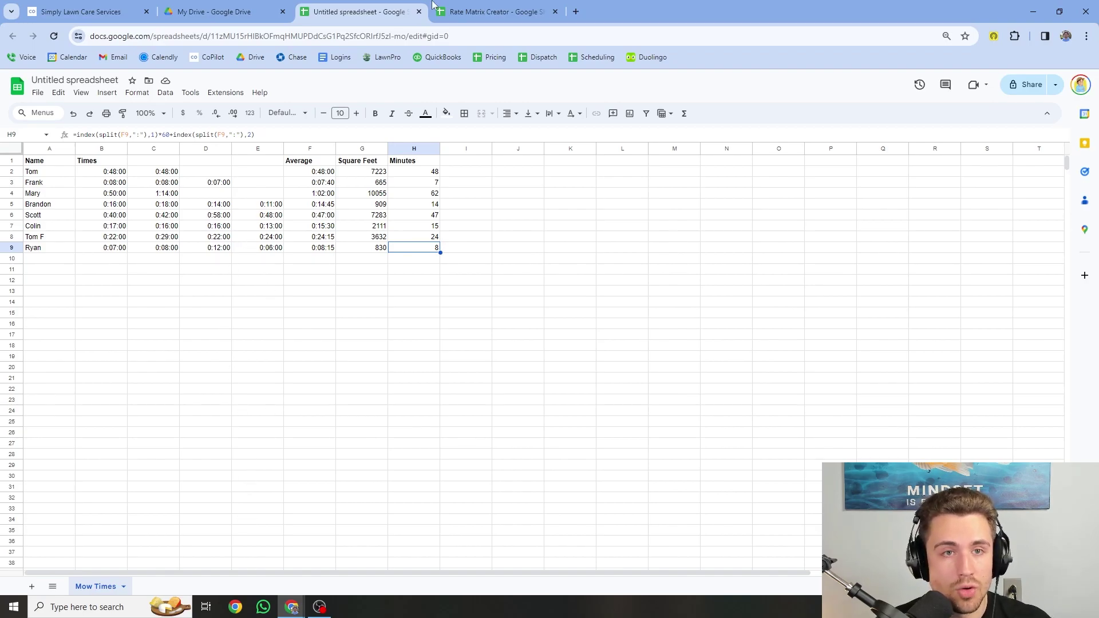
Look through the full list of mow times in the Rate Matrix Creator spreadsheet.
{"action": "left_click", "coordinate": [462, 8]}
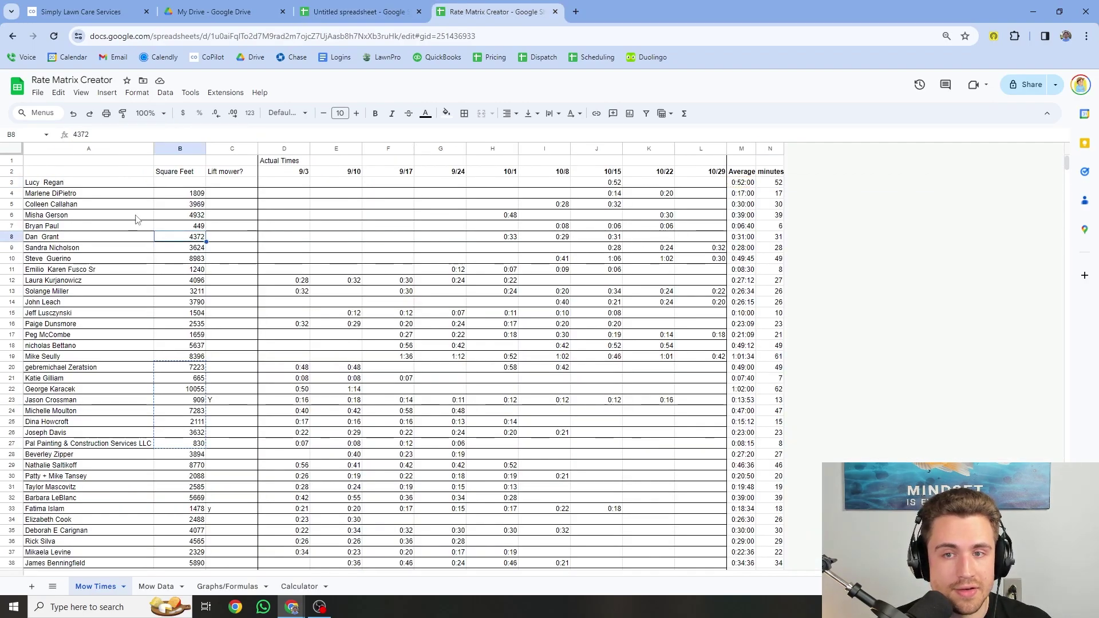
{"action": "scroll", "coordinate": [209, 228], "scroll_direction": "down", "scroll_amount": 3}
{"action": "scroll", "coordinate": [209, 227], "scroll_direction": "down", "scroll_amount": 20}
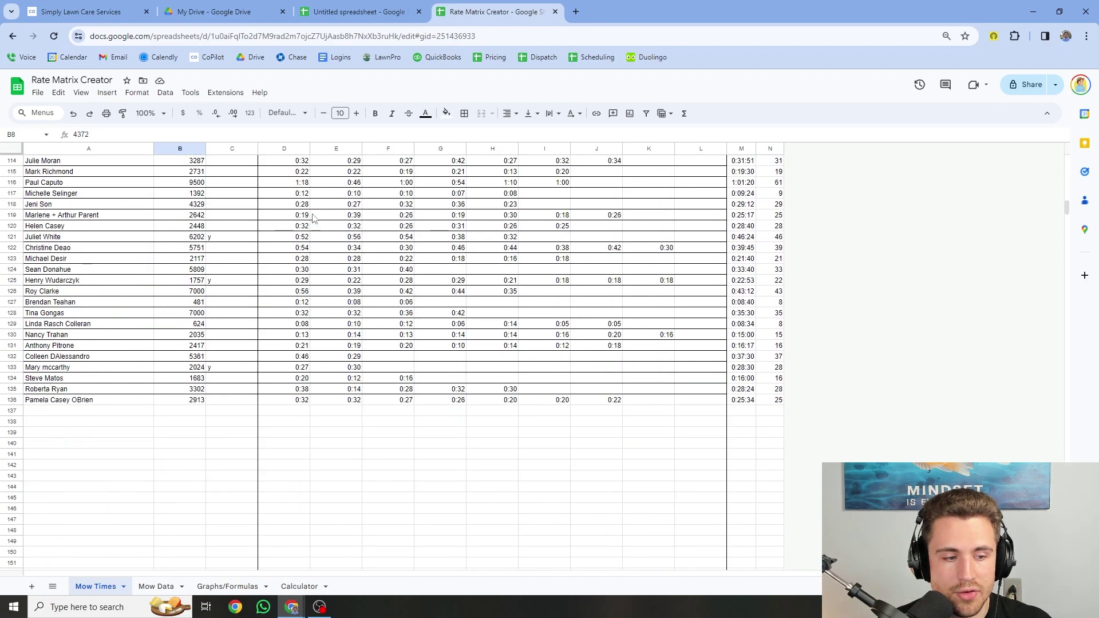
{"action": "scroll", "coordinate": [780, 411], "scroll_direction": "up", "scroll_amount": 20}
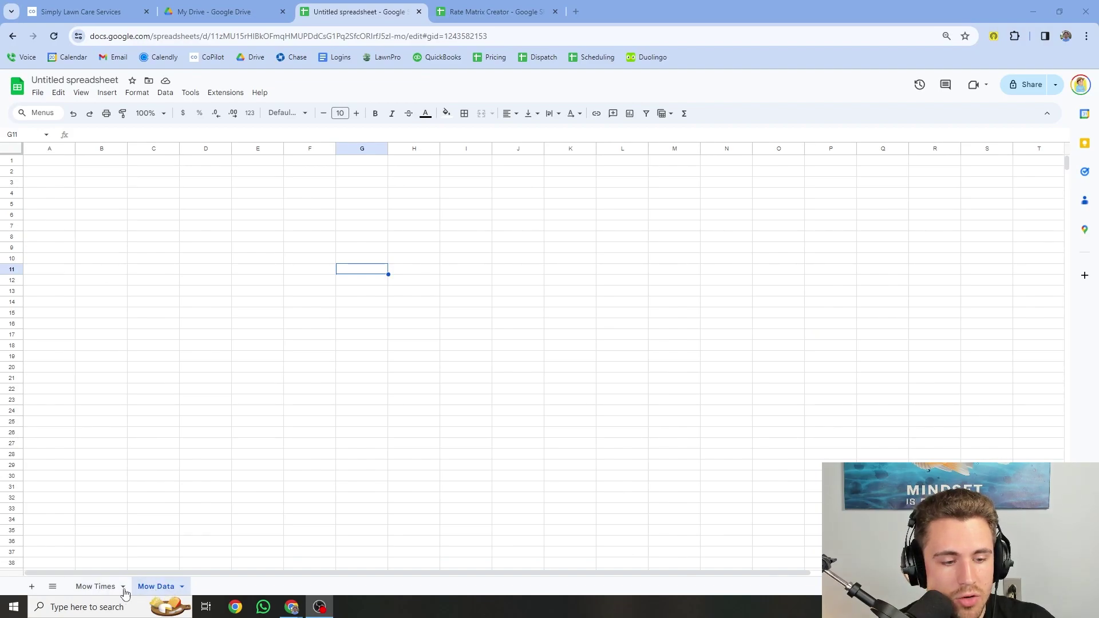
Copy the Name column A1:A9 from the Mow Times sheet to A1 of the Mow Data sheet.
{"action": "left_click", "coordinate": [95, 586]}
{"action": "left_click_drag", "start_coordinate": [37, 161], "coordinate": [58, 250]}
{"action": "key", "text": "ctrl+c"}
{"action": "left_click", "coordinate": [156, 586]}
{"action": "left_click", "coordinate": [49, 163]}
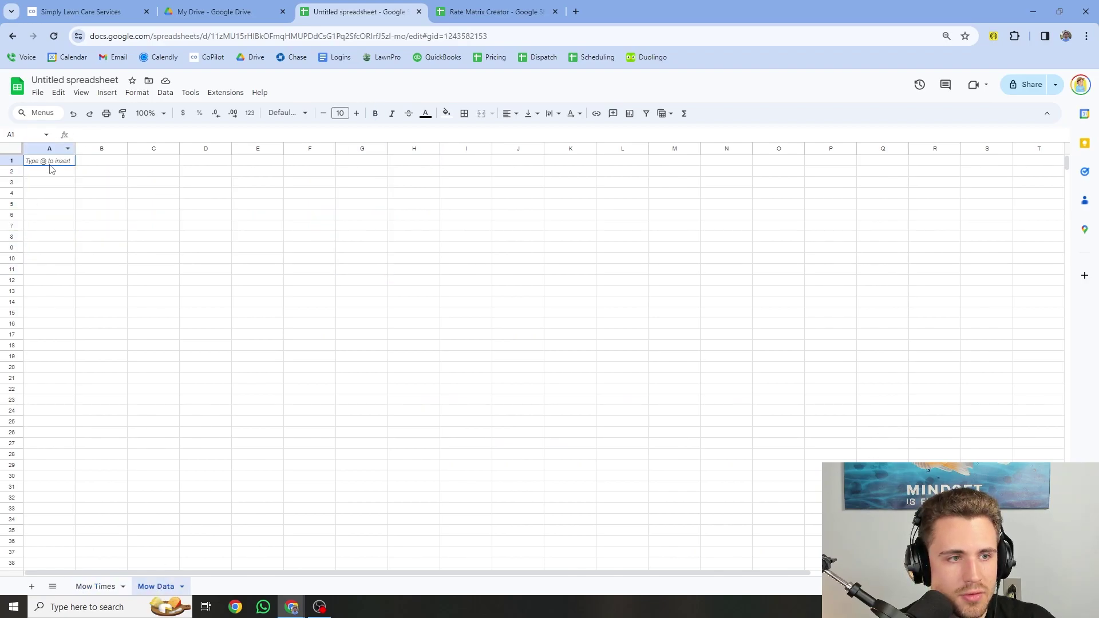
{"action": "key", "text": "ctrl+v"}
Copy the Square Feet column G1:G9 from Mow Times to B1 of Mow Data.
{"action": "left_click", "coordinate": [96, 586]}
{"action": "left_click_drag", "start_coordinate": [357, 161], "coordinate": [378, 250]}
{"action": "key", "text": "ctrl+c"}
{"action": "left_click", "coordinate": [156, 586]}
{"action": "left_click", "coordinate": [120, 165]}
{"action": "key", "text": "ctrl+v"}
Copy the Minutes column H1:H9 from Mow Times and return to the Mow Data sheet.
{"action": "left_click", "coordinate": [95, 586]}
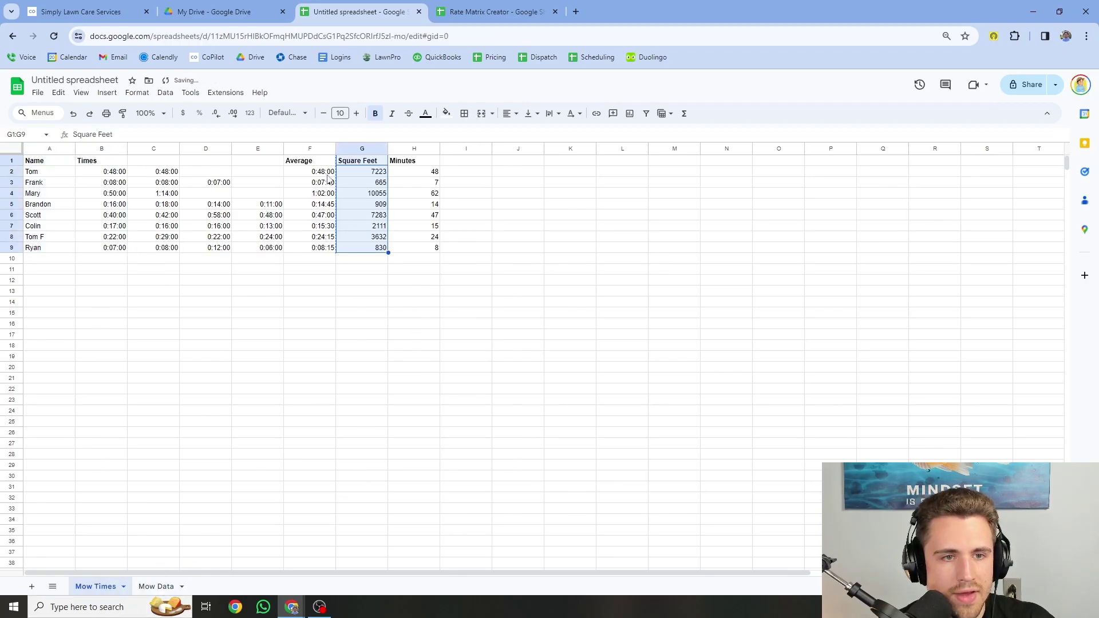
{"action": "left_click", "coordinate": [328, 182]}
{"action": "left_click", "coordinate": [416, 162]}
{"action": "left_click_drag", "start_coordinate": [418, 163], "coordinate": [440, 255]}
{"action": "key", "text": "ctrl+c"}
{"action": "left_click", "coordinate": [157, 587]}
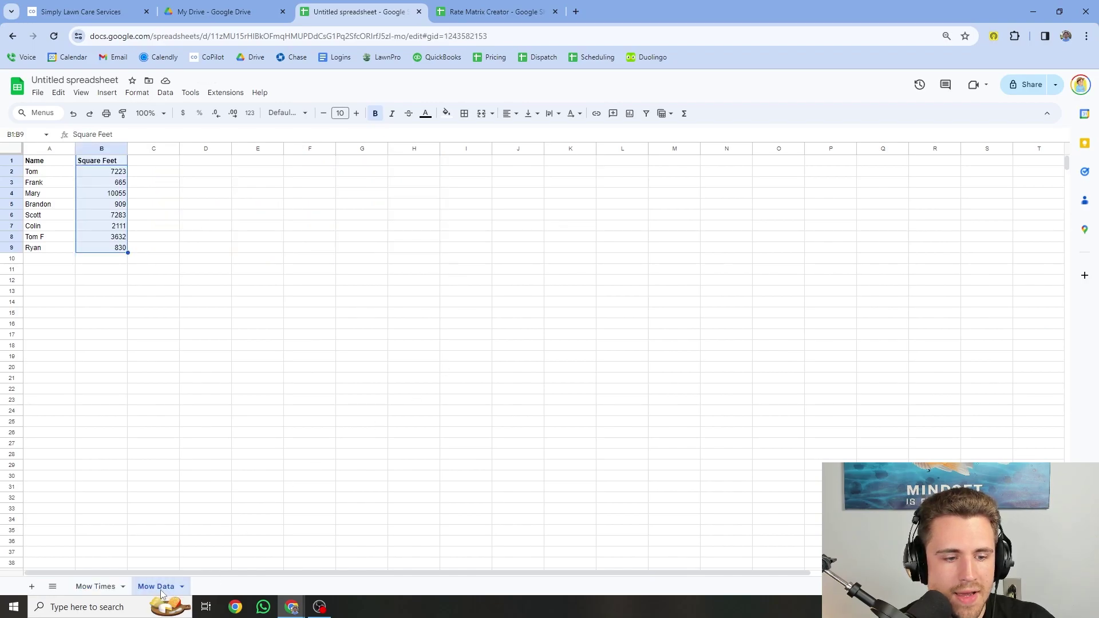
Try to paste the Minutes column with its formulas at C1 of Mow Data, and undo the paste.
{"action": "left_click", "coordinate": [172, 162]}
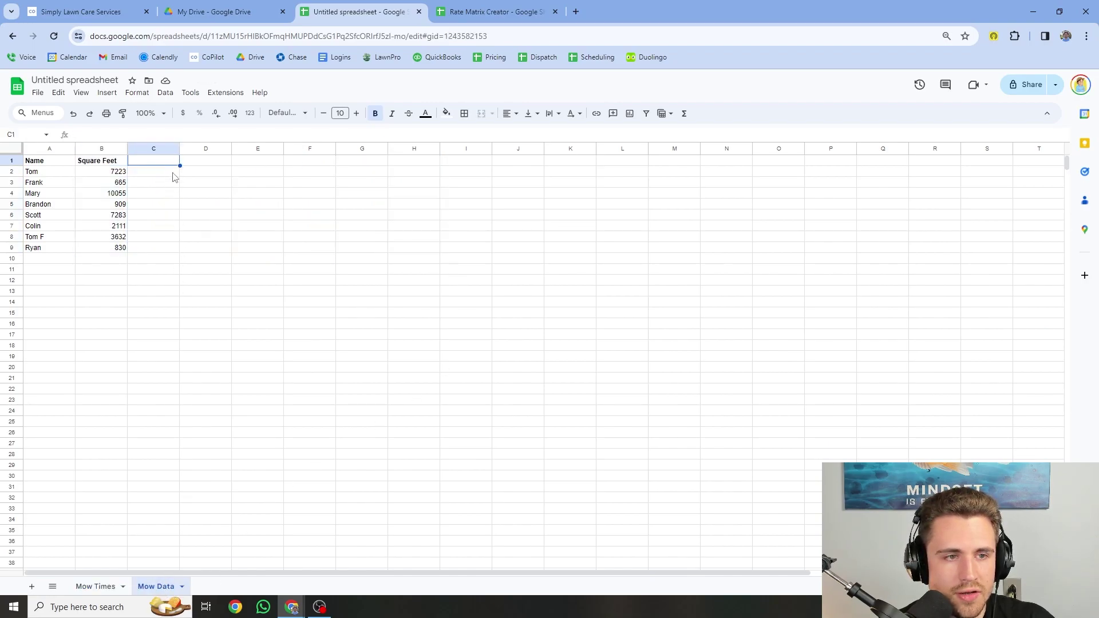
{"action": "key", "text": "ctrl+v"}
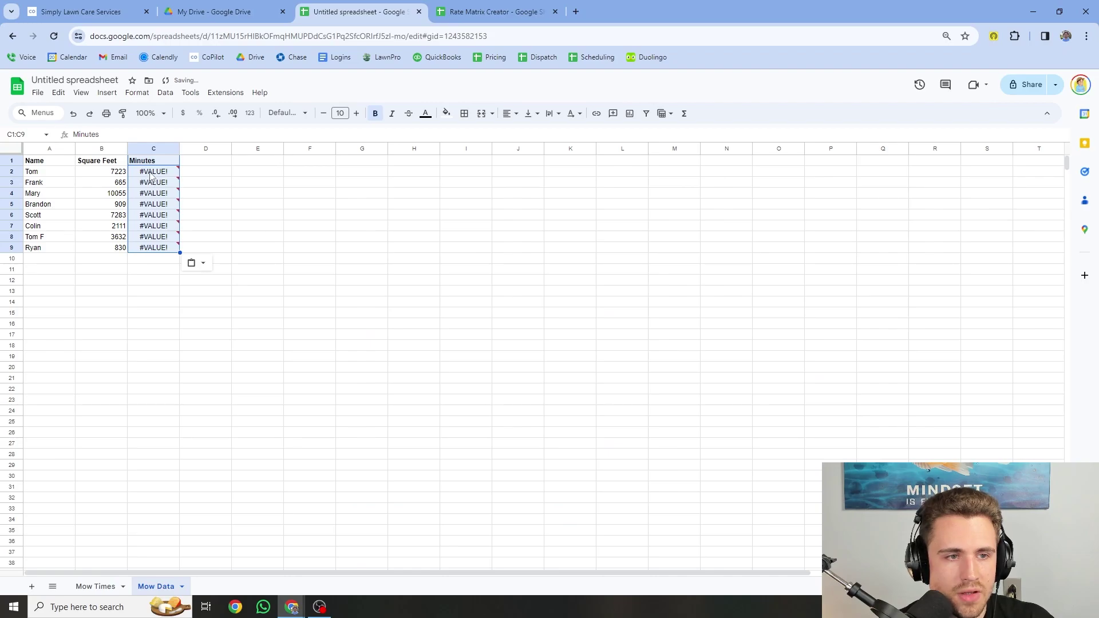
{"action": "left_click", "coordinate": [163, 173]}
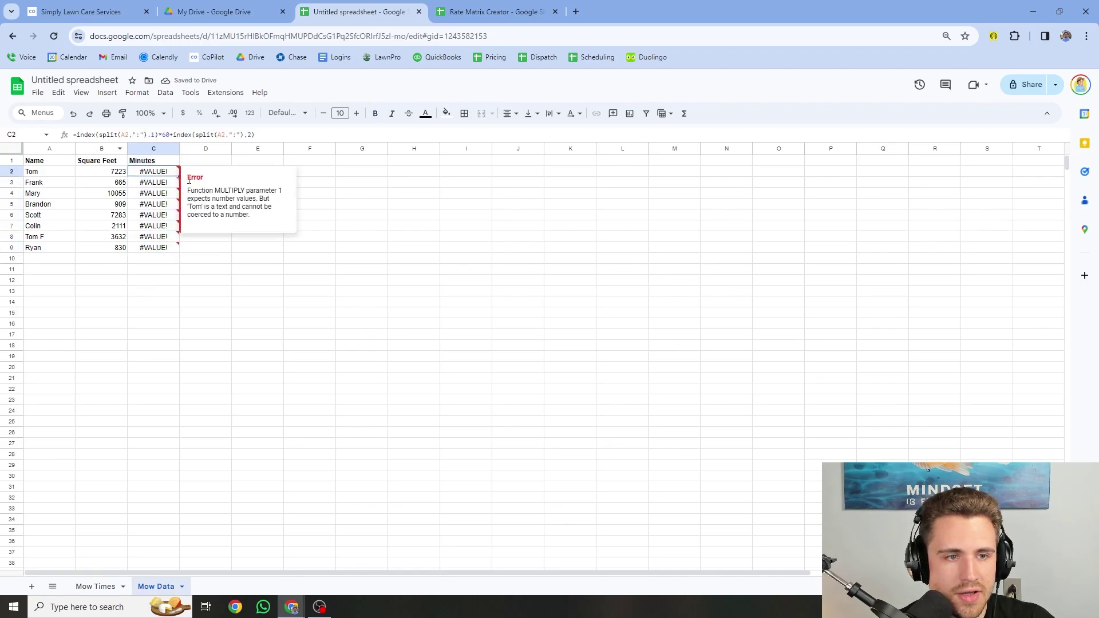
{"action": "left_click", "coordinate": [96, 586]}
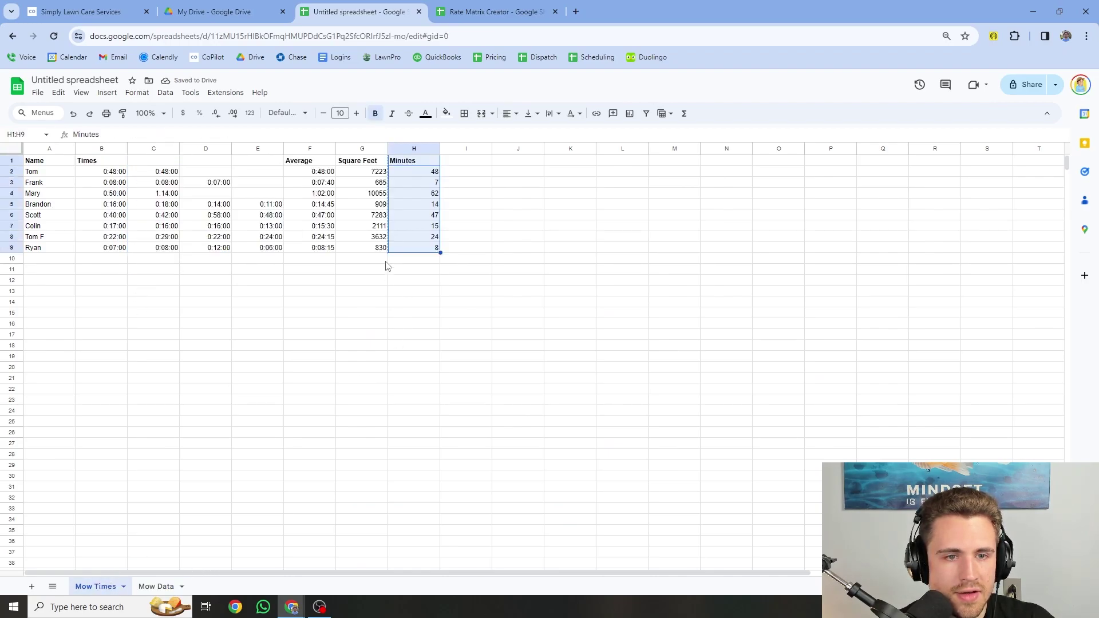
{"action": "left_click", "coordinate": [422, 175]}
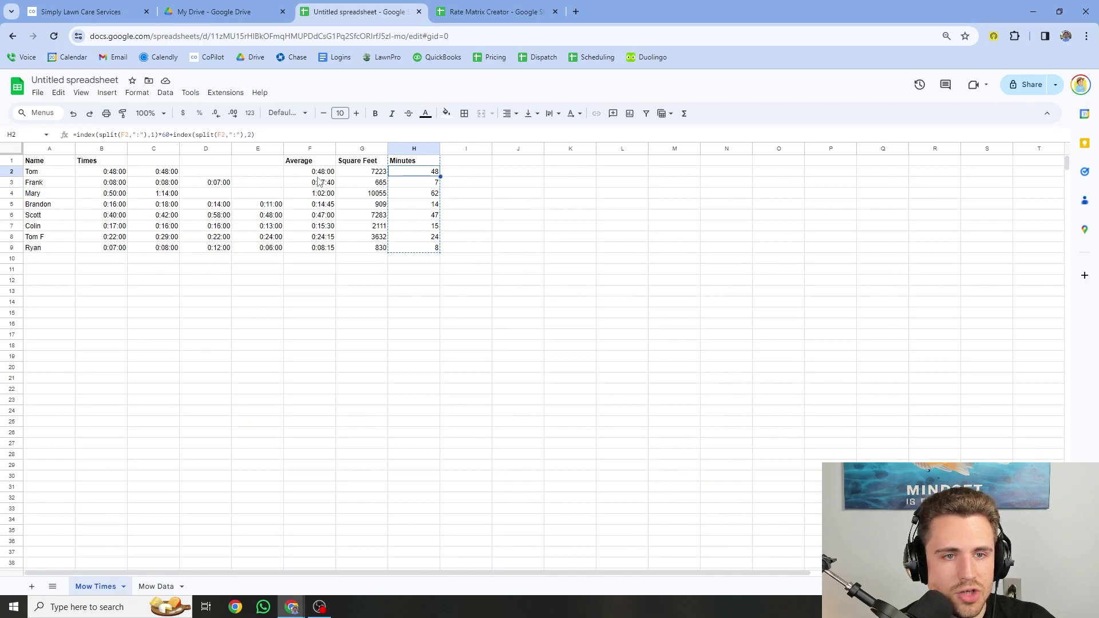
{"action": "left_click", "coordinate": [156, 586]}
{"action": "left_click", "coordinate": [235, 237]}
{"action": "key", "text": "ctrl+z"}
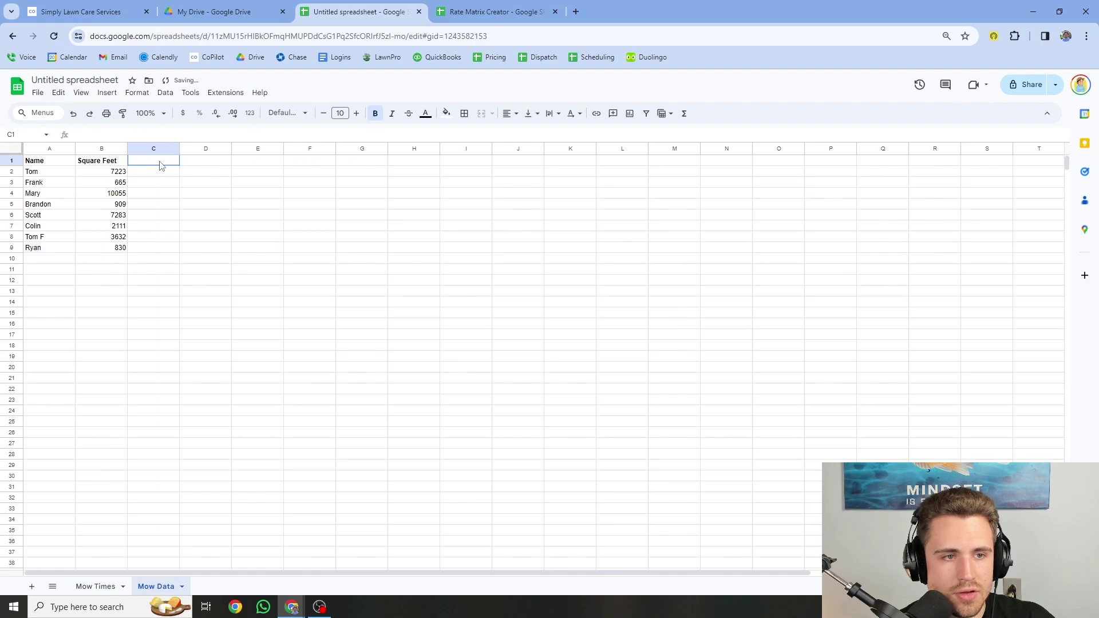
Paste the copied Minutes column as values only at C1 of Mow Data.
{"action": "right_click", "coordinate": [161, 166]}
{"action": "mouse_move", "coordinate": [240, 222]}
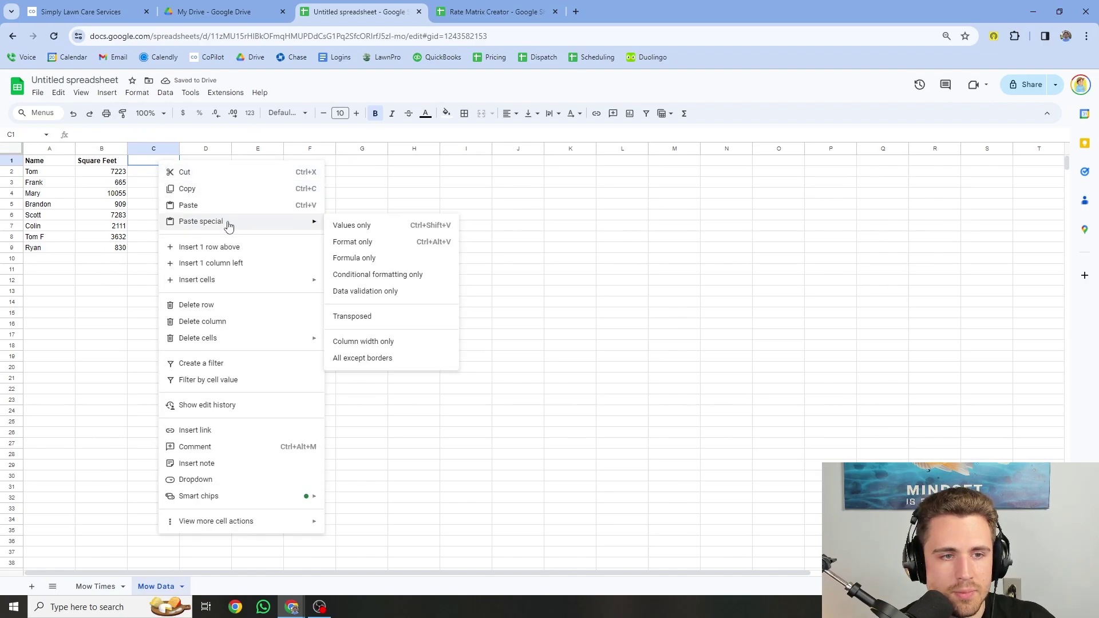
{"action": "left_click", "coordinate": [382, 224]}
{"action": "left_click", "coordinate": [263, 195]}
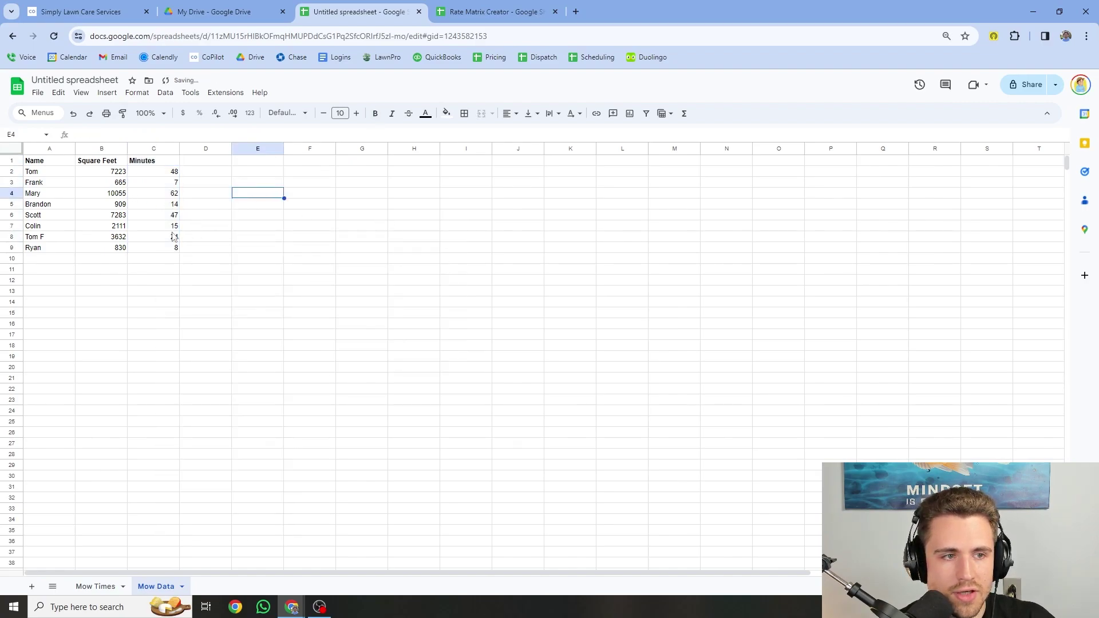
Create a filter on the range A1:C9 of Mow Data.
{"action": "left_click", "coordinate": [87, 247]}
{"action": "left_click_drag", "start_coordinate": [34, 164], "coordinate": [160, 247]}
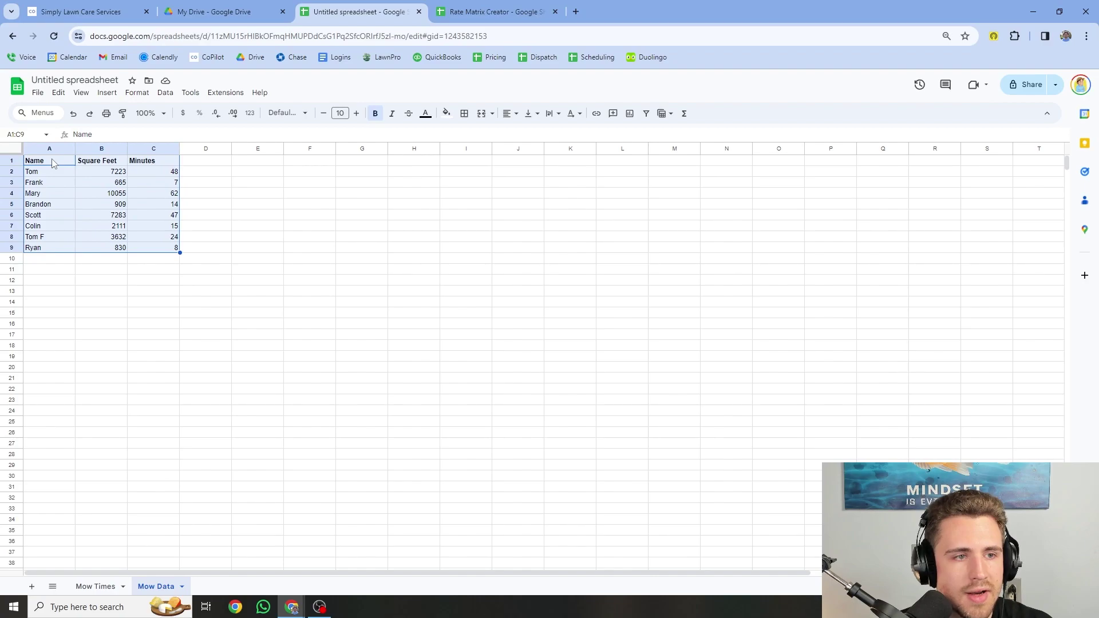
{"action": "left_click", "coordinate": [164, 92]}
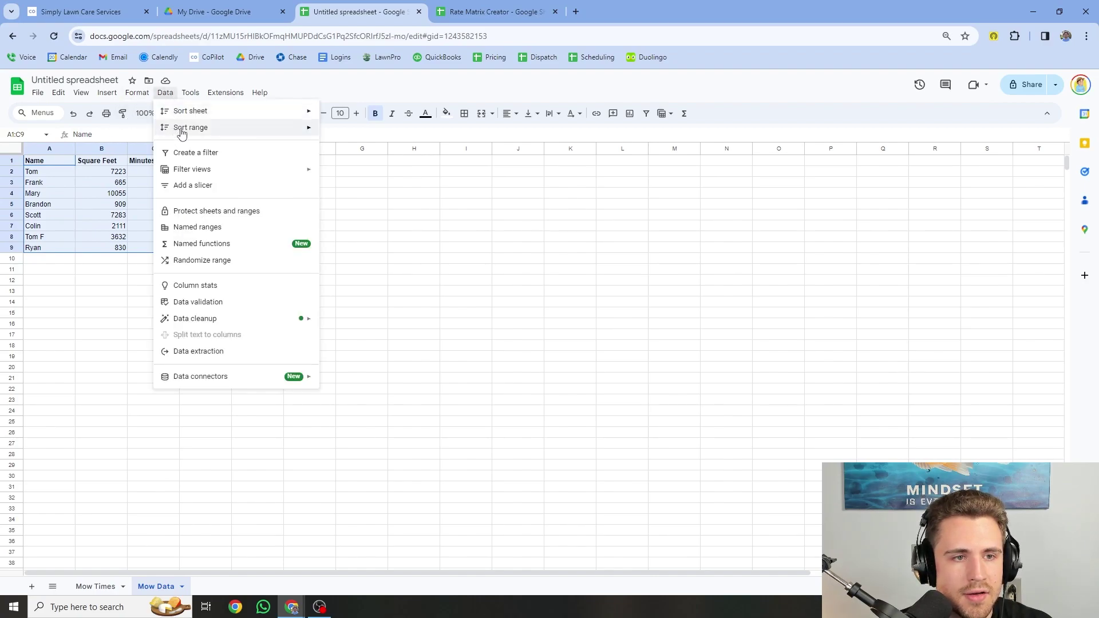
{"action": "left_click", "coordinate": [195, 152]}
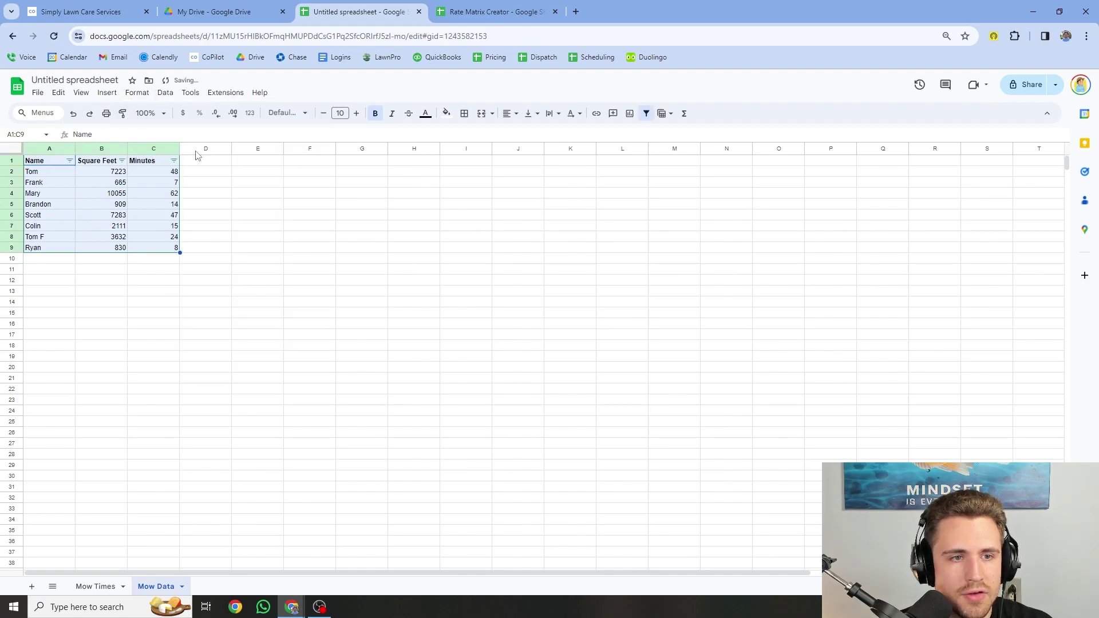
Sort the filtered rows A to Z by Square Feet, followed by an A to Z sort by Minutes.
{"action": "left_click", "coordinate": [122, 160]}
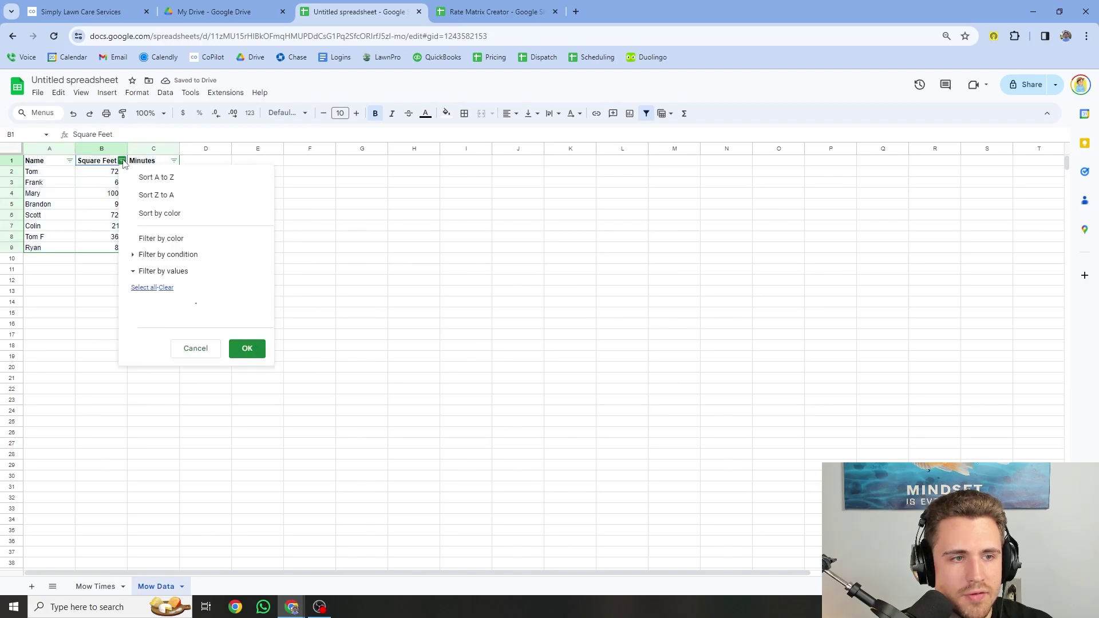
{"action": "left_click", "coordinate": [150, 180]}
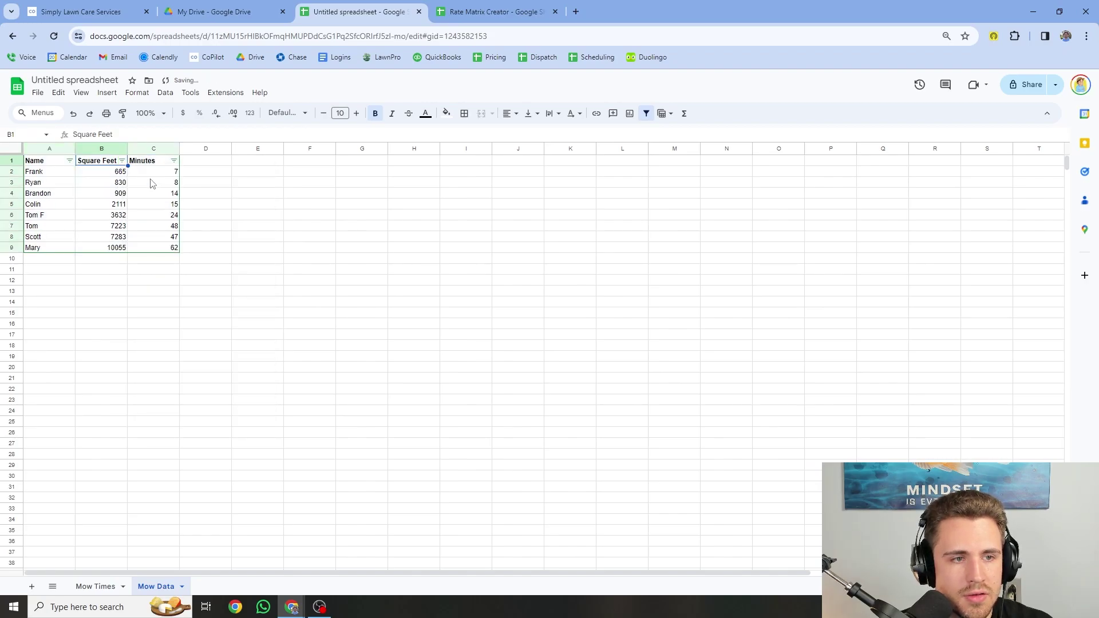
{"action": "left_click", "coordinate": [174, 161]}
{"action": "left_click", "coordinate": [96, 186]}
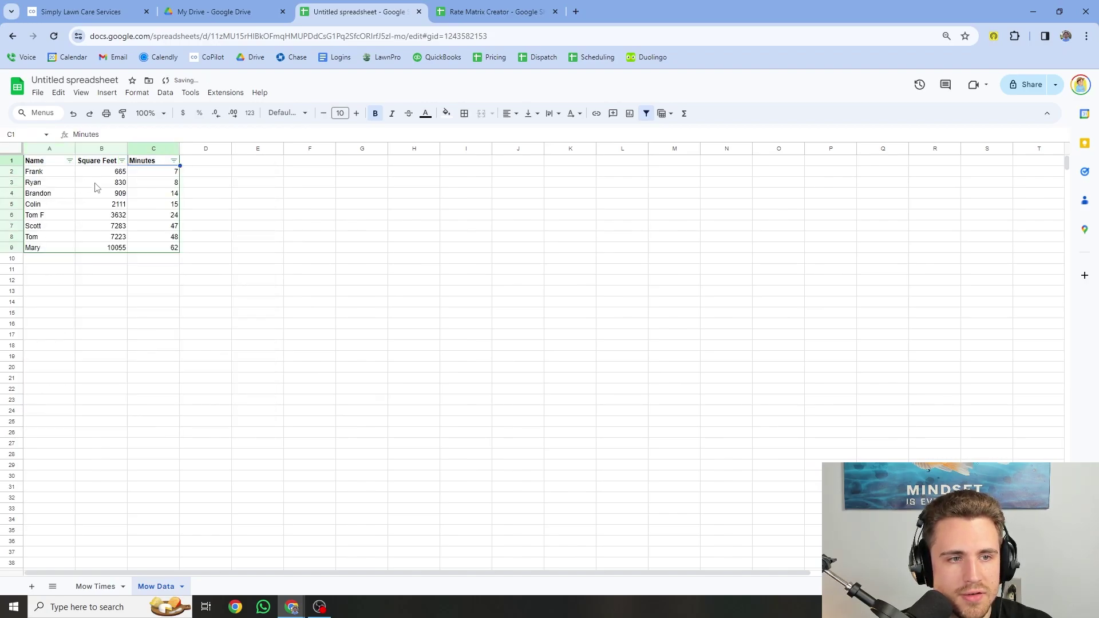
Sort the filtered Mow Data rows A to Z by Square Feet.
{"action": "left_click", "coordinate": [122, 161]}
{"action": "left_click", "coordinate": [146, 178]}
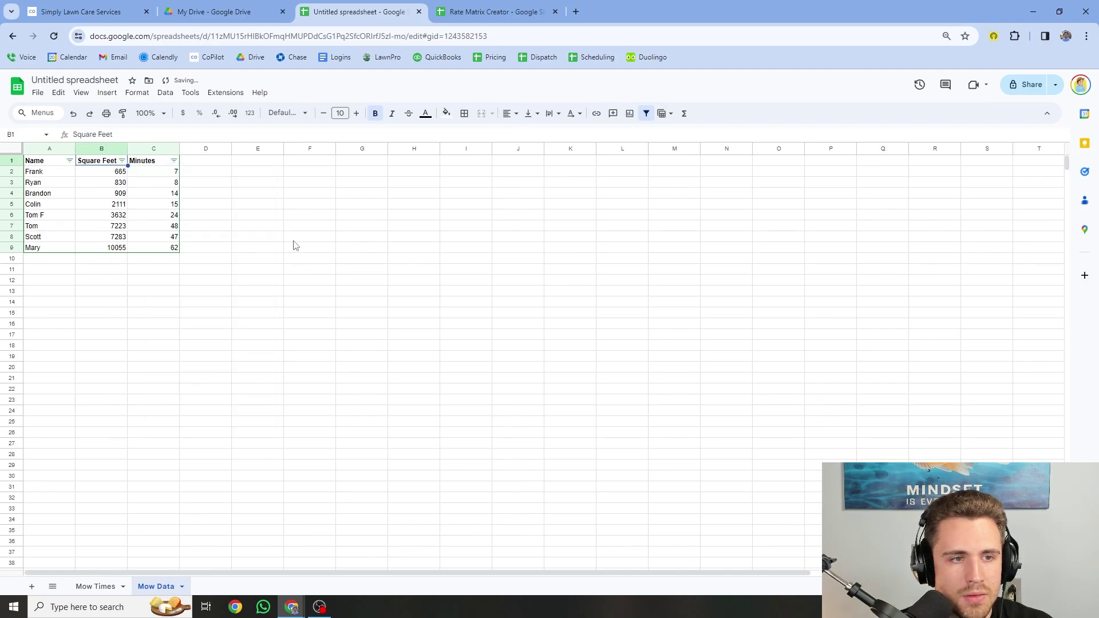
Insert a chart from the empty cell E1 of Mow Data and set its type to Scatter chart.
{"action": "left_click", "coordinate": [244, 229]}
{"action": "key", "text": "Down"}
{"action": "key", "text": "Down"}
{"action": "key", "text": "Down"}
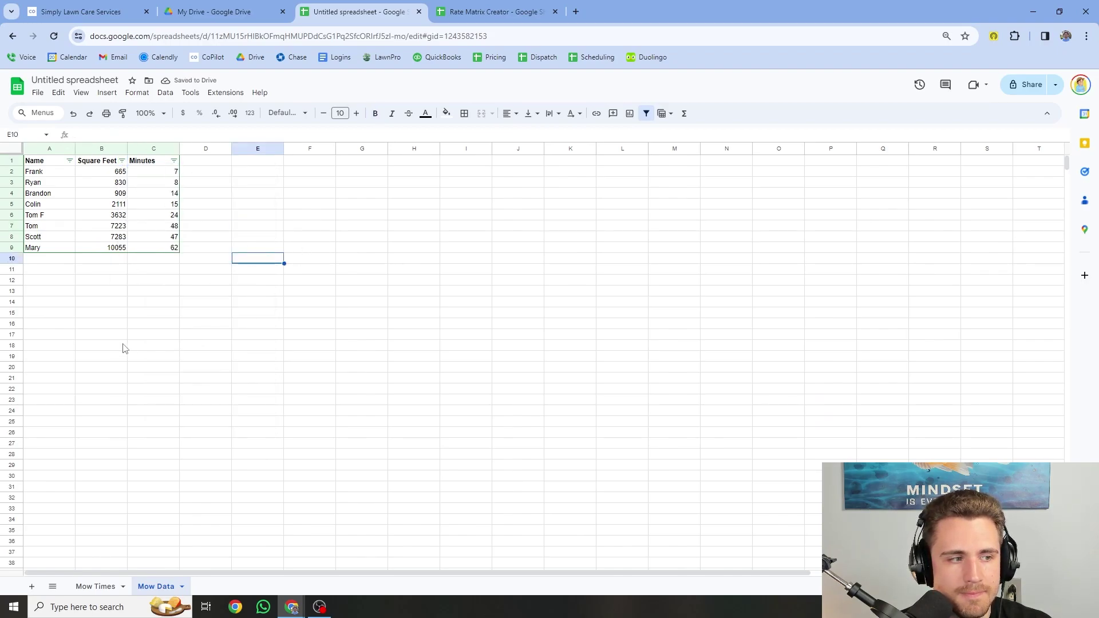
{"action": "key", "text": "ctrl+Up"}
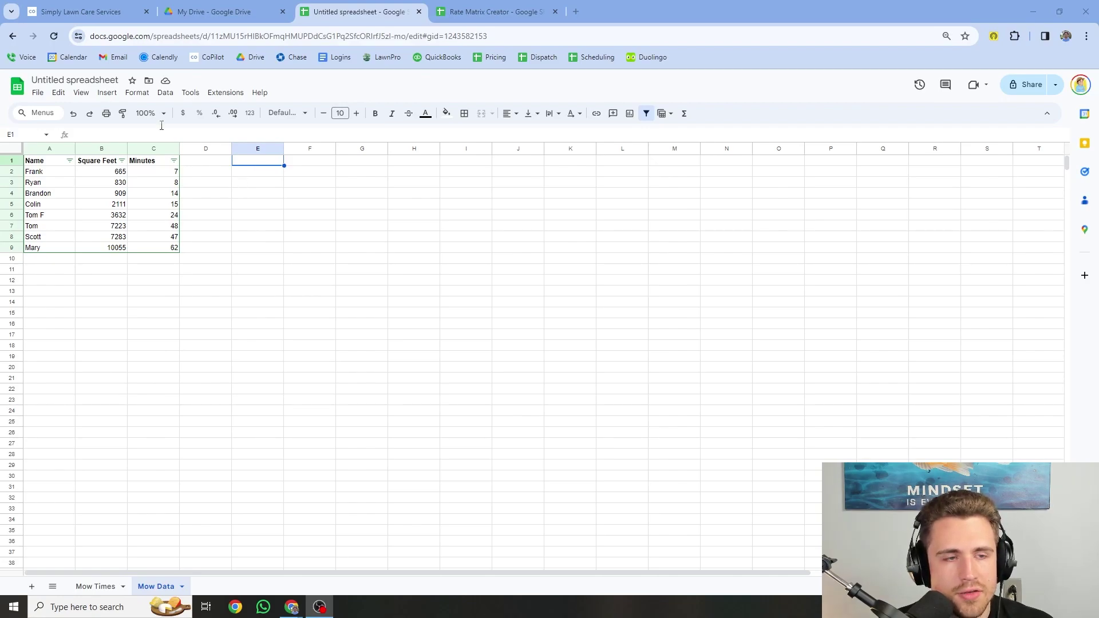
{"action": "left_click", "coordinate": [105, 93]}
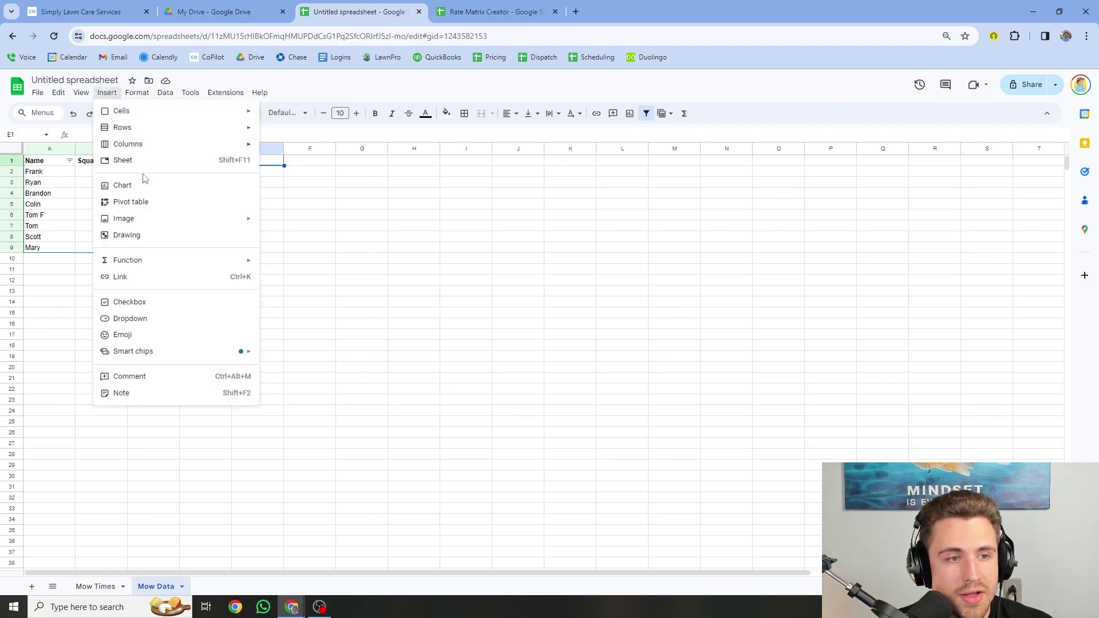
{"action": "left_click", "coordinate": [143, 189]}
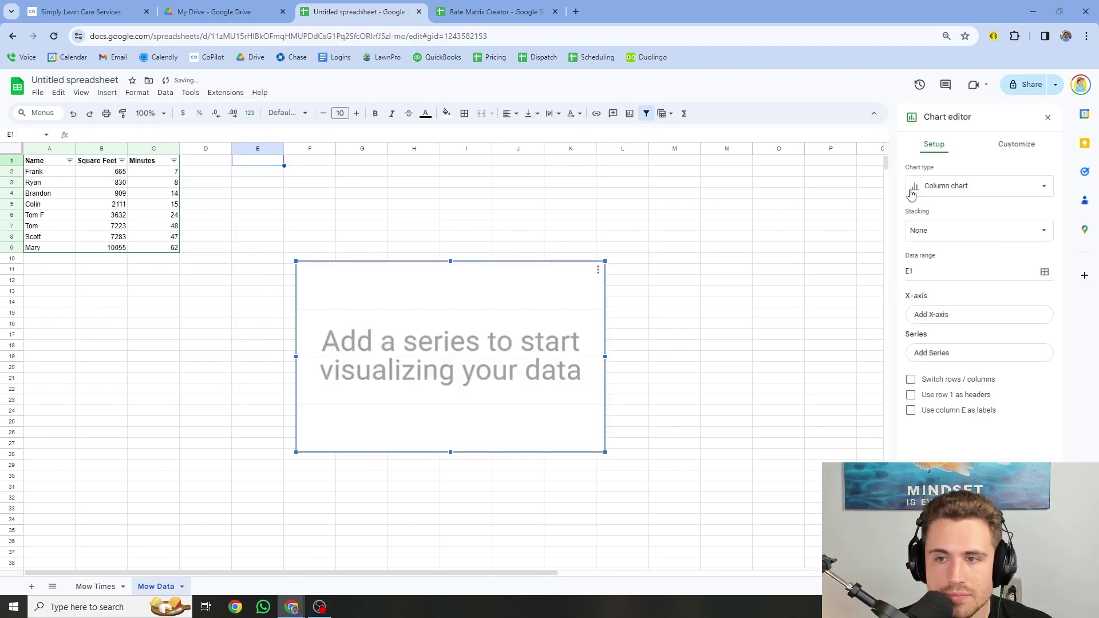
{"action": "left_click", "coordinate": [957, 187]}
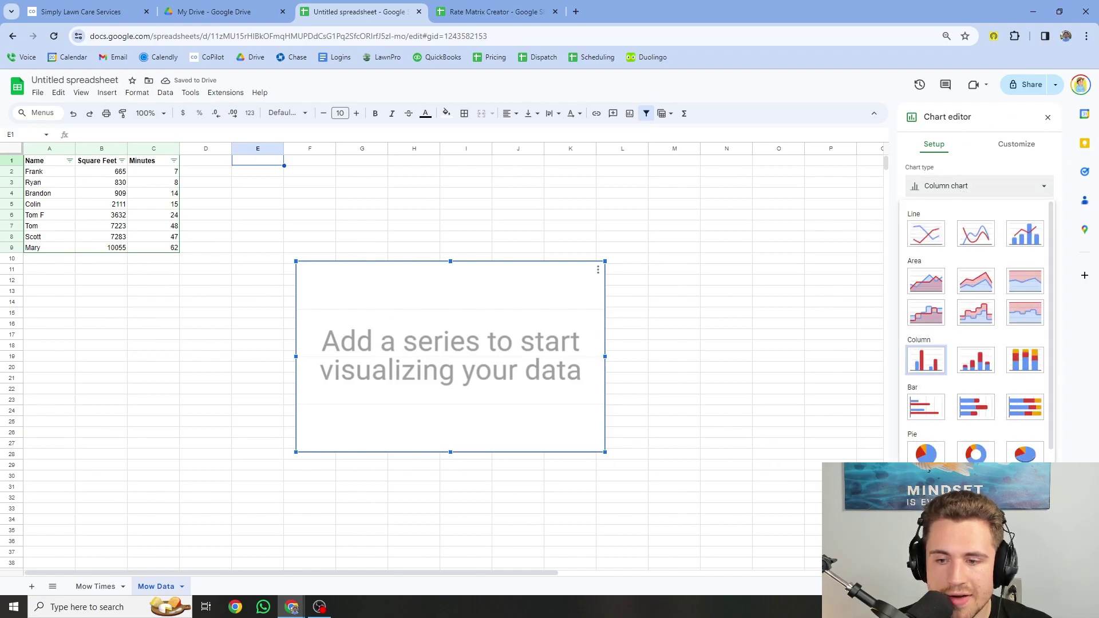
{"action": "left_click", "coordinate": [926, 501]}
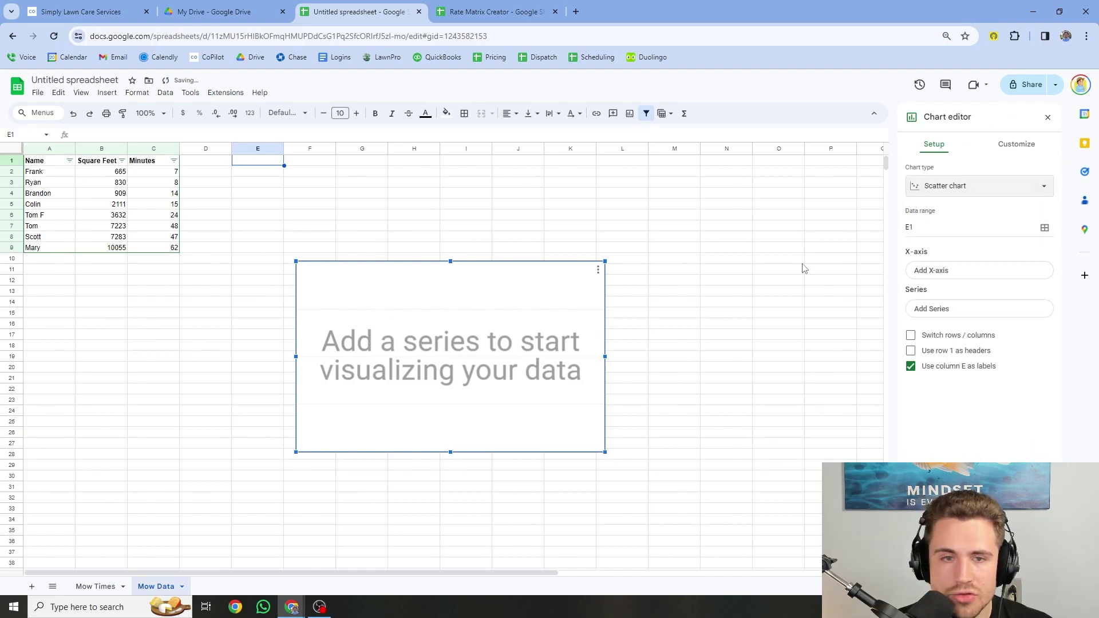
Set the scatter chart's data range to B1:C9 and move the chart up beside the data table.
{"action": "left_click", "coordinate": [1045, 228]}
{"action": "left_click_drag", "start_coordinate": [610, 286], "coordinate": [400, 289]}
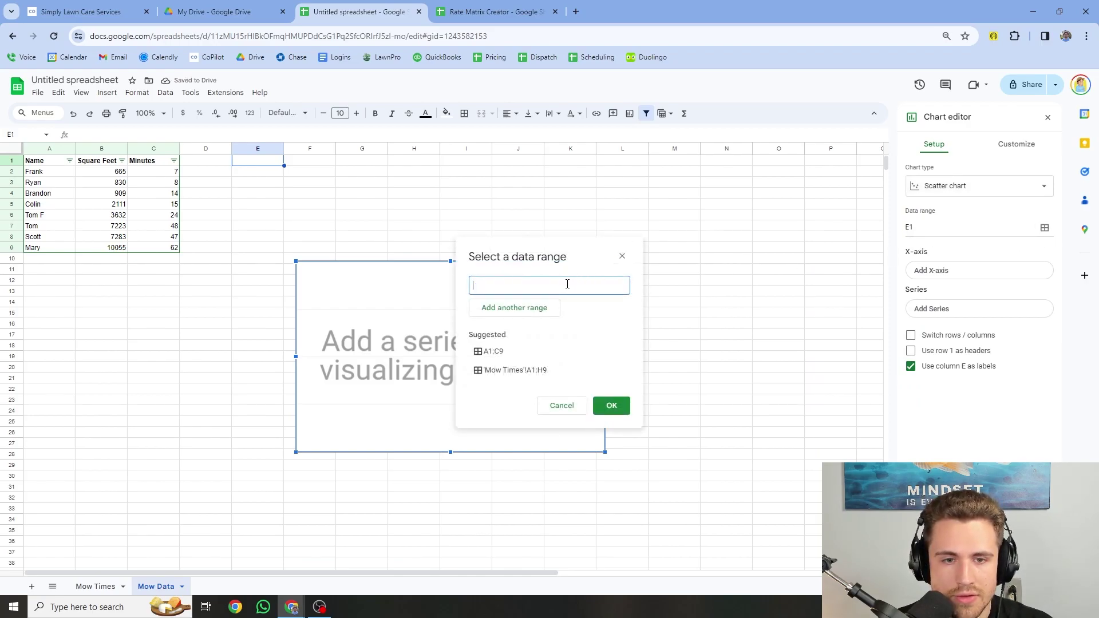
{"action": "left_click", "coordinate": [110, 163]}
{"action": "left_click_drag", "start_coordinate": [112, 164], "coordinate": [171, 257]}
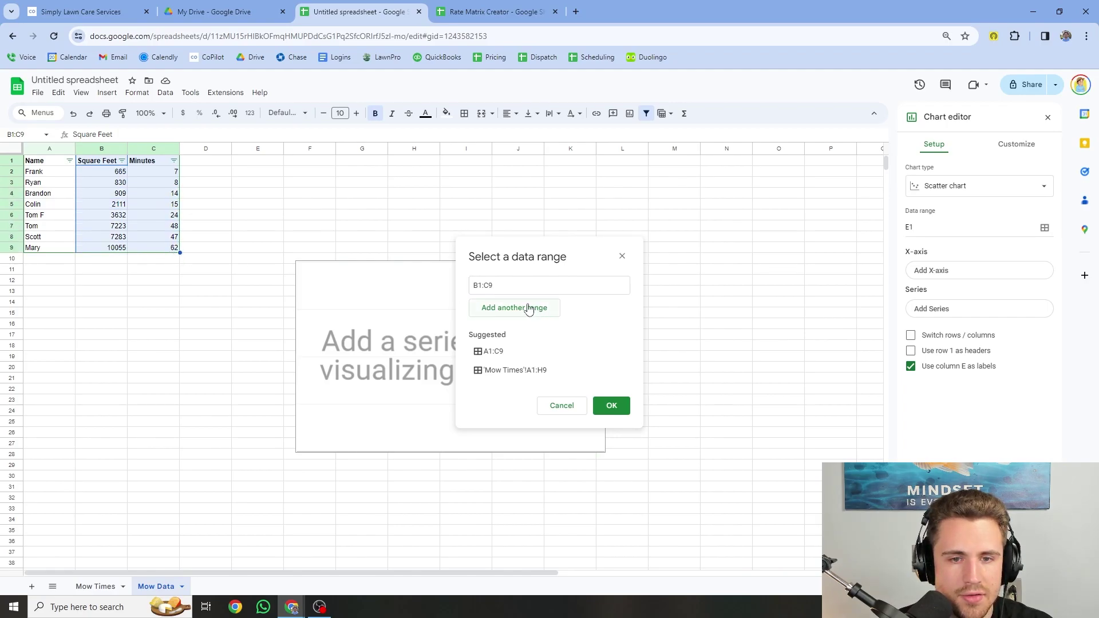
{"action": "left_click", "coordinate": [612, 405]}
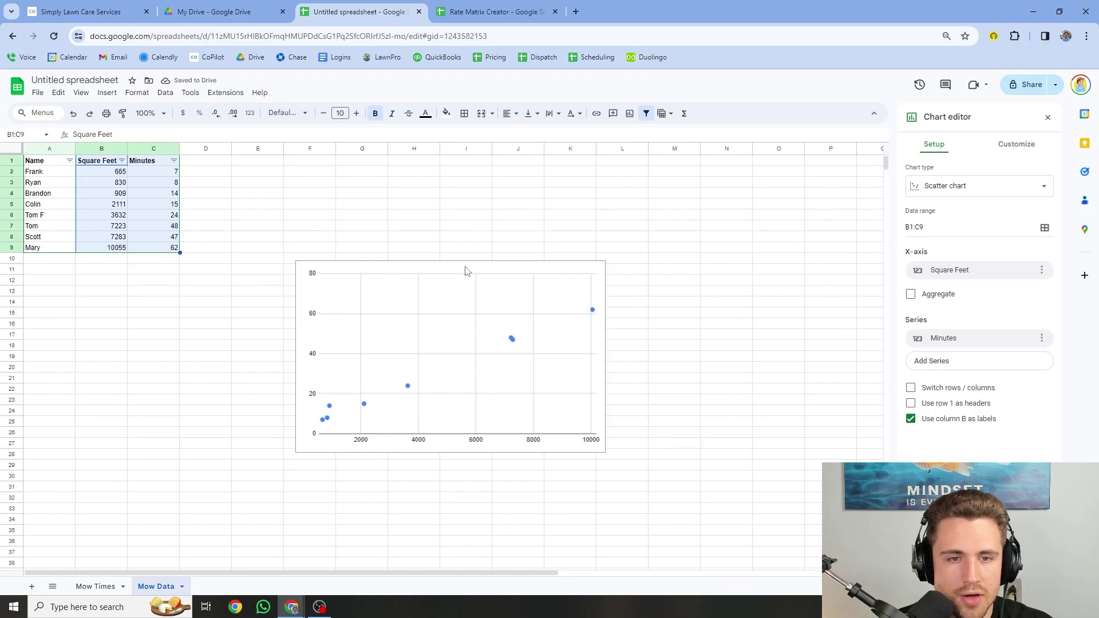
{"action": "left_click_drag", "start_coordinate": [466, 270], "coordinate": [366, 174]}
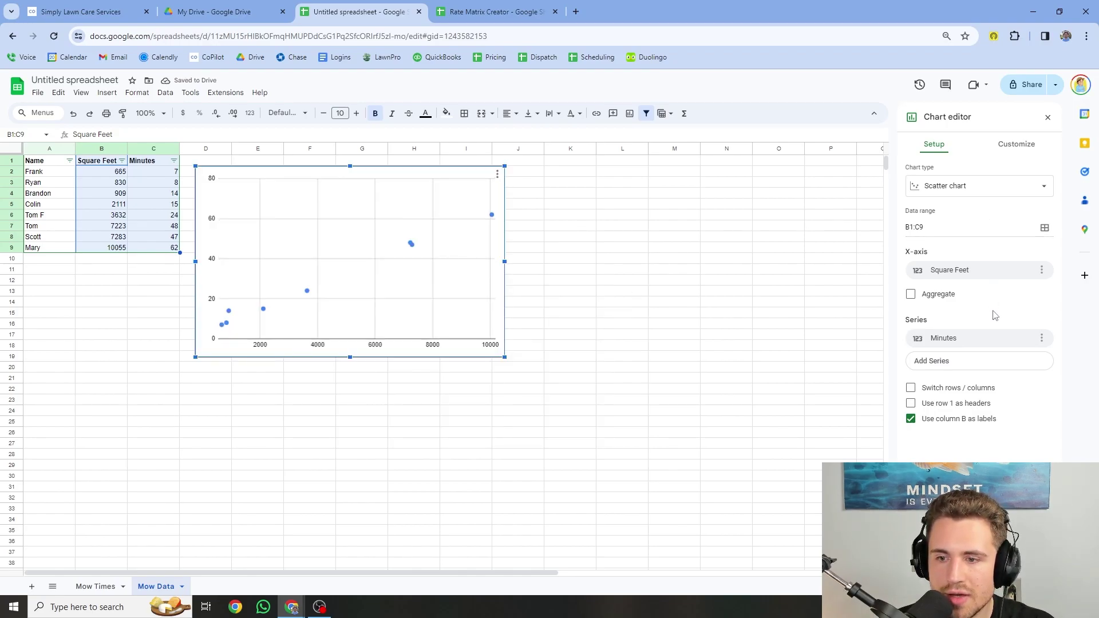
Add a linear trendline to the chart's Minutes series with its label set to Use Equation.
{"action": "left_click", "coordinate": [1023, 145]}
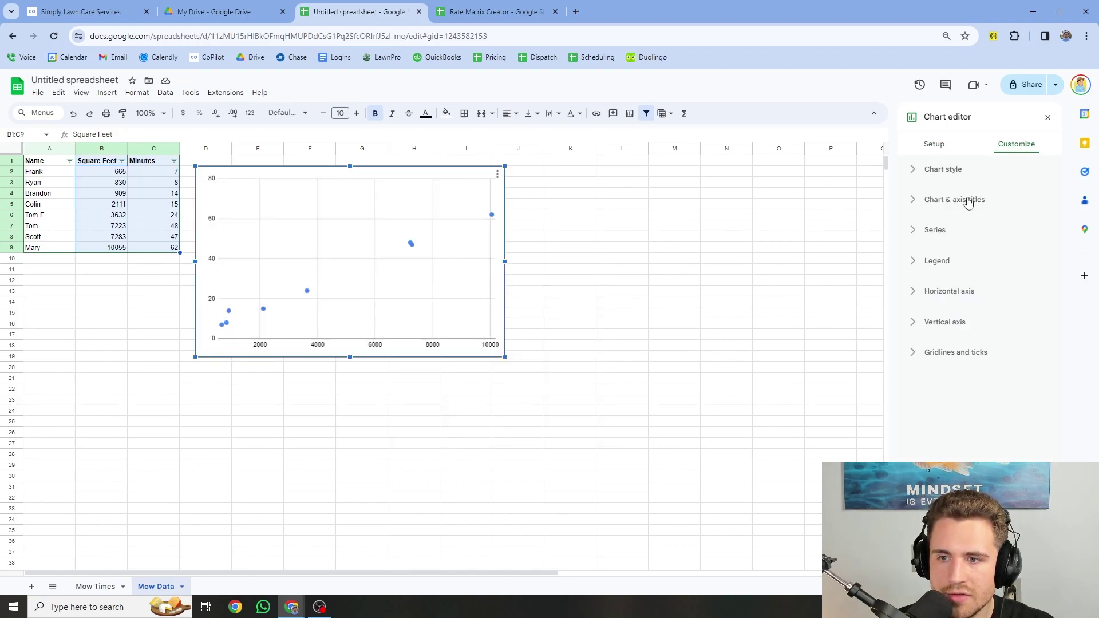
{"action": "left_click", "coordinate": [916, 230]}
{"action": "scroll", "coordinate": [929, 248], "scroll_direction": "down", "scroll_amount": 1}
{"action": "scroll", "coordinate": [932, 253], "scroll_direction": "down", "scroll_amount": 1}
{"action": "left_click", "coordinate": [911, 424]}
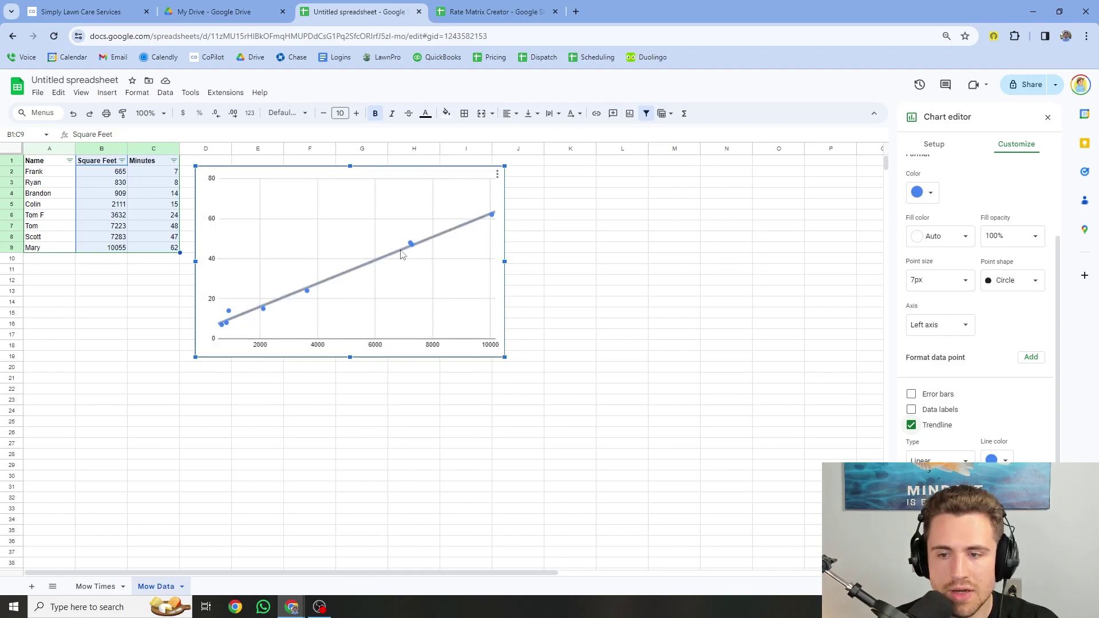
{"action": "scroll", "coordinate": [980, 229], "scroll_direction": "down", "scroll_amount": 3}
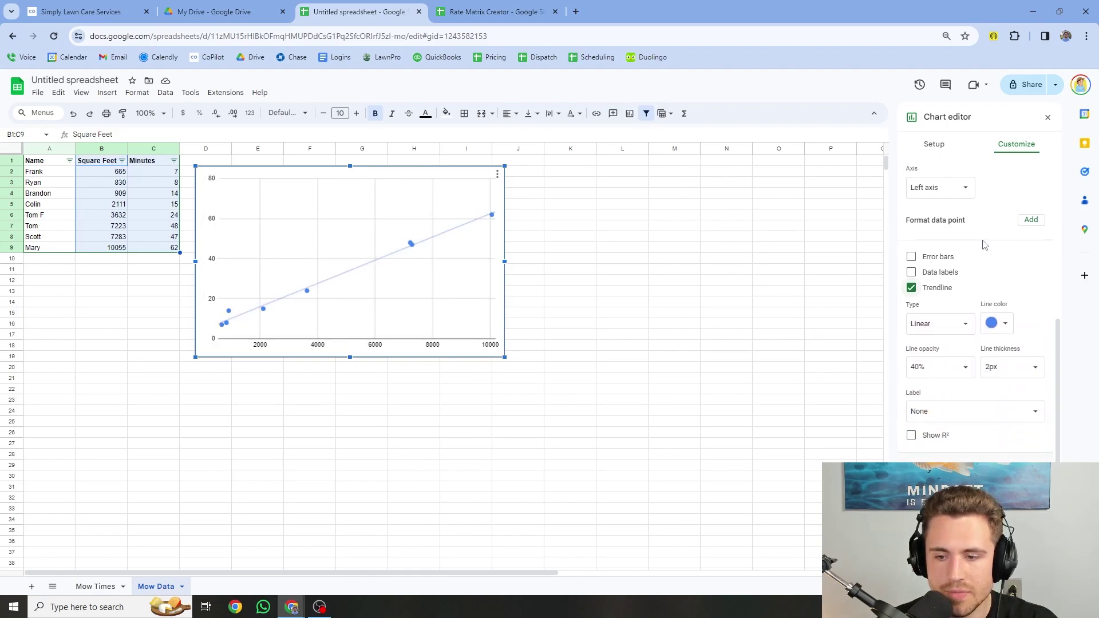
{"action": "left_click", "coordinate": [998, 401]}
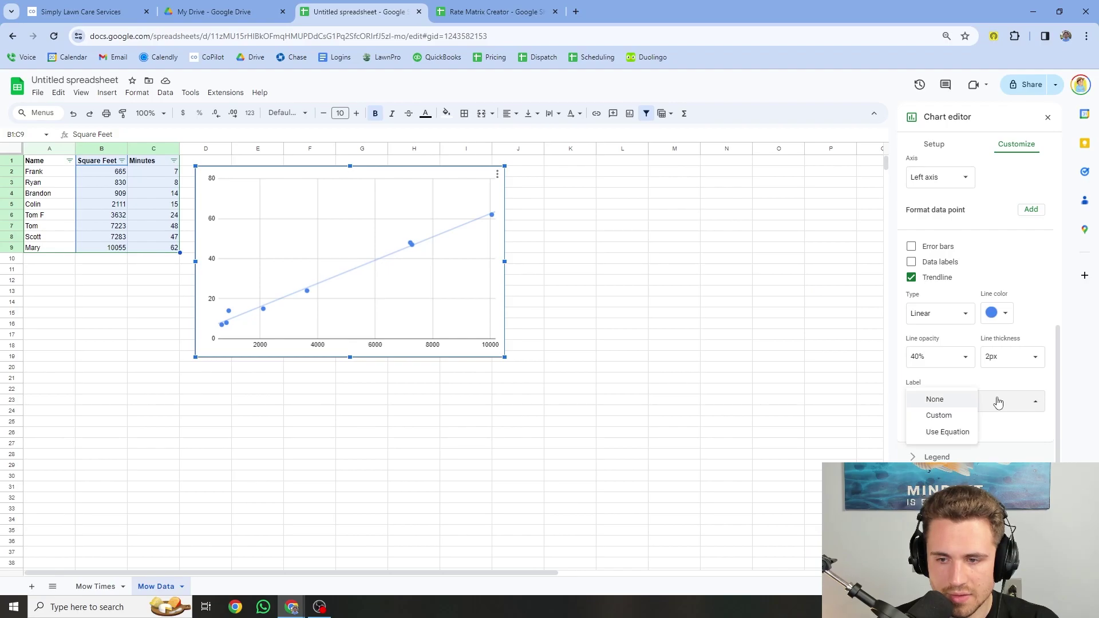
{"action": "left_click", "coordinate": [965, 433]}
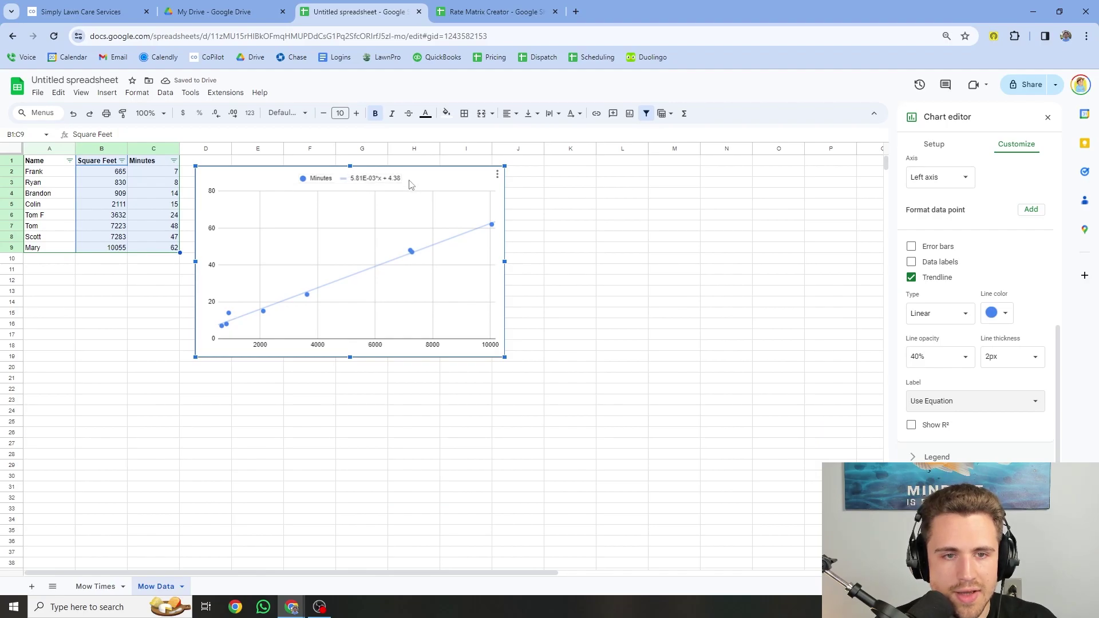
Copy the trendline equation from the chart legend into C24 and label it Equation in B24.
{"action": "left_click_drag", "start_coordinate": [406, 180], "coordinate": [416, 184]}
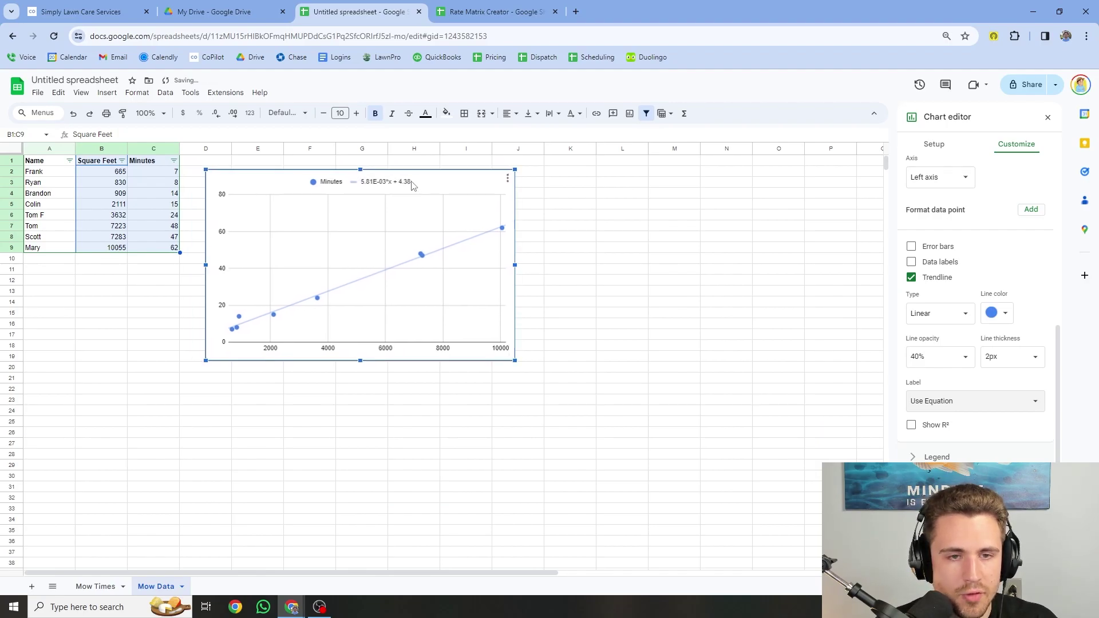
{"action": "left_click", "coordinate": [375, 187]}
{"action": "left_click", "coordinate": [375, 186]}
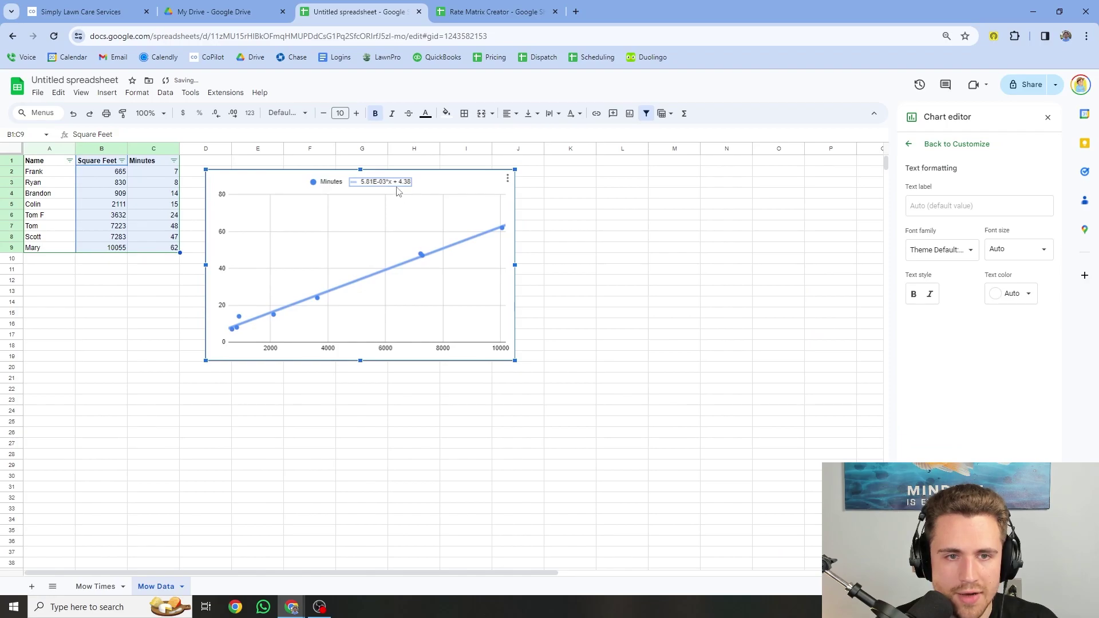
{"action": "left_click", "coordinate": [371, 185]}
{"action": "key", "text": "ctrl+c"}
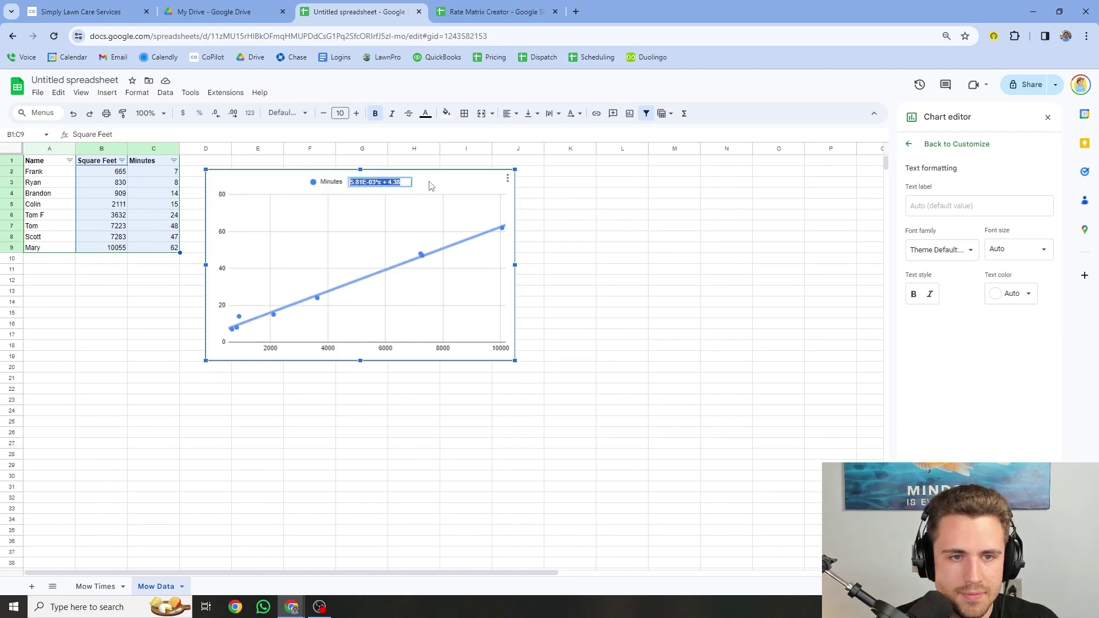
{"action": "left_click", "coordinate": [145, 413]}
{"action": "key", "text": "ctrl+v"}
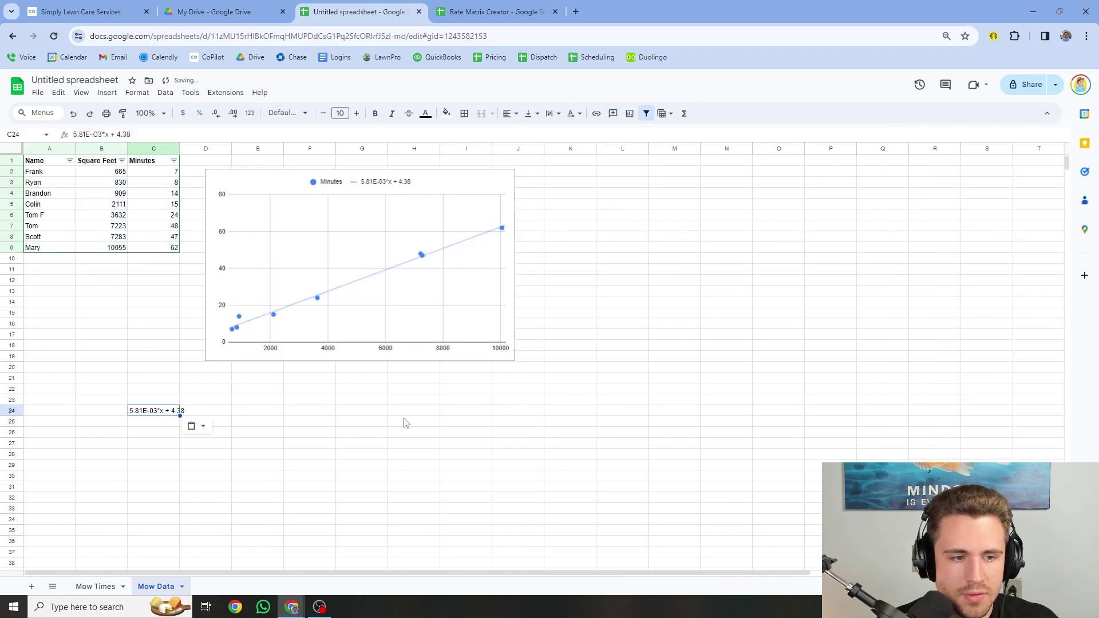
{"action": "left_click", "coordinate": [86, 417]}
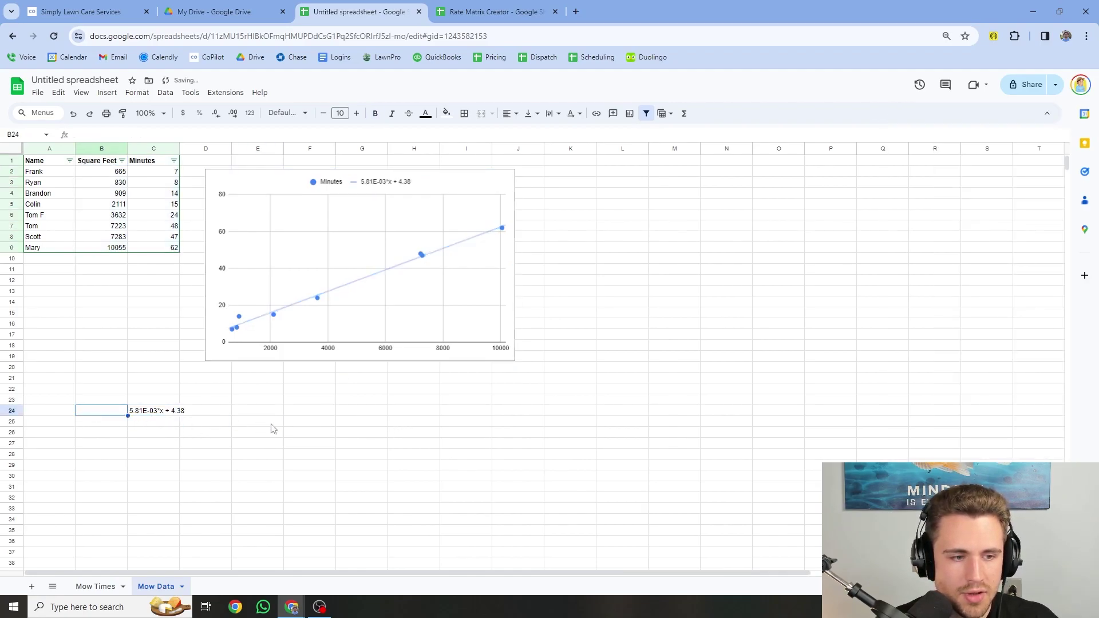
{"action": "type", "text": "Equation"}
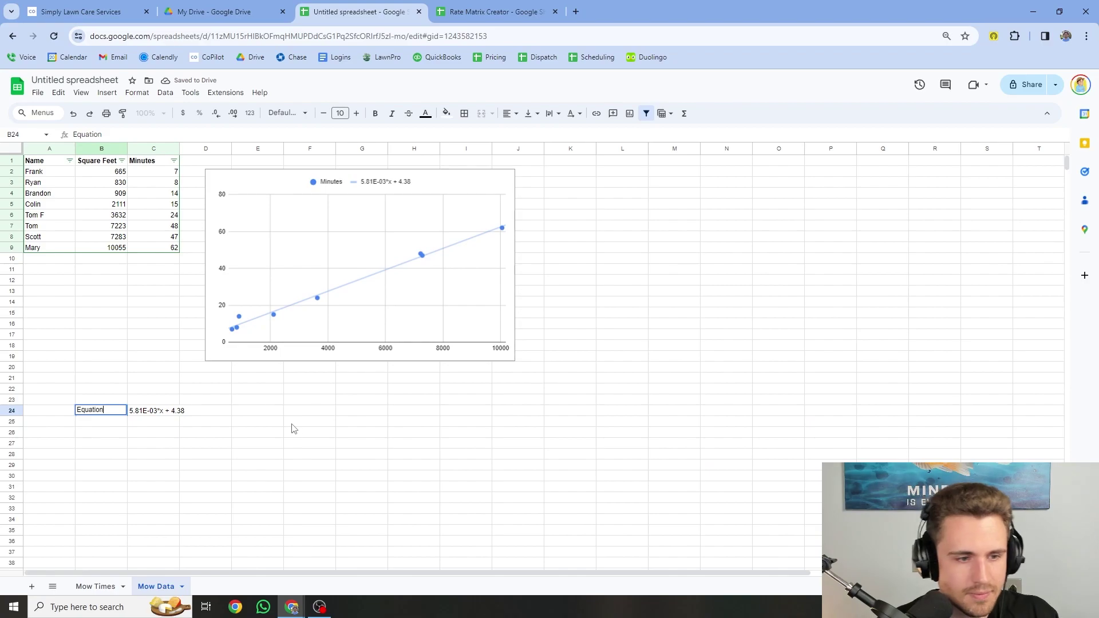
{"action": "left_click", "coordinate": [291, 429]}
Add a new sheet and rename it Pricing.
{"action": "left_click", "coordinate": [32, 586]}
{"action": "left_click", "coordinate": [229, 586]}
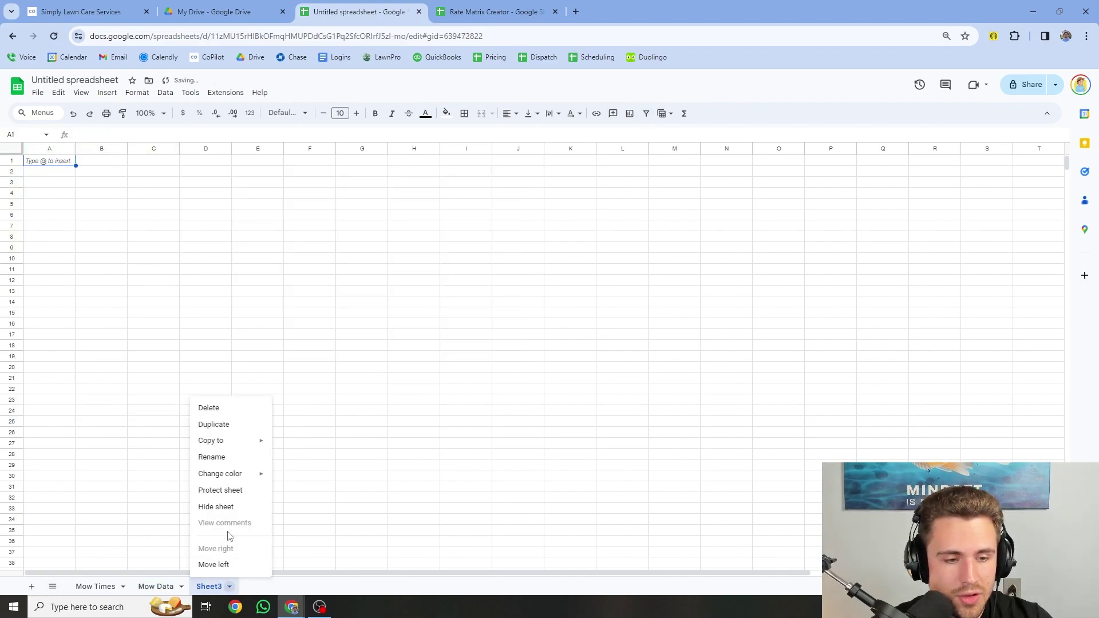
{"action": "left_click", "coordinate": [240, 458]}
{"action": "type", "text": "Pricing"}
{"action": "key", "text": "Return"}
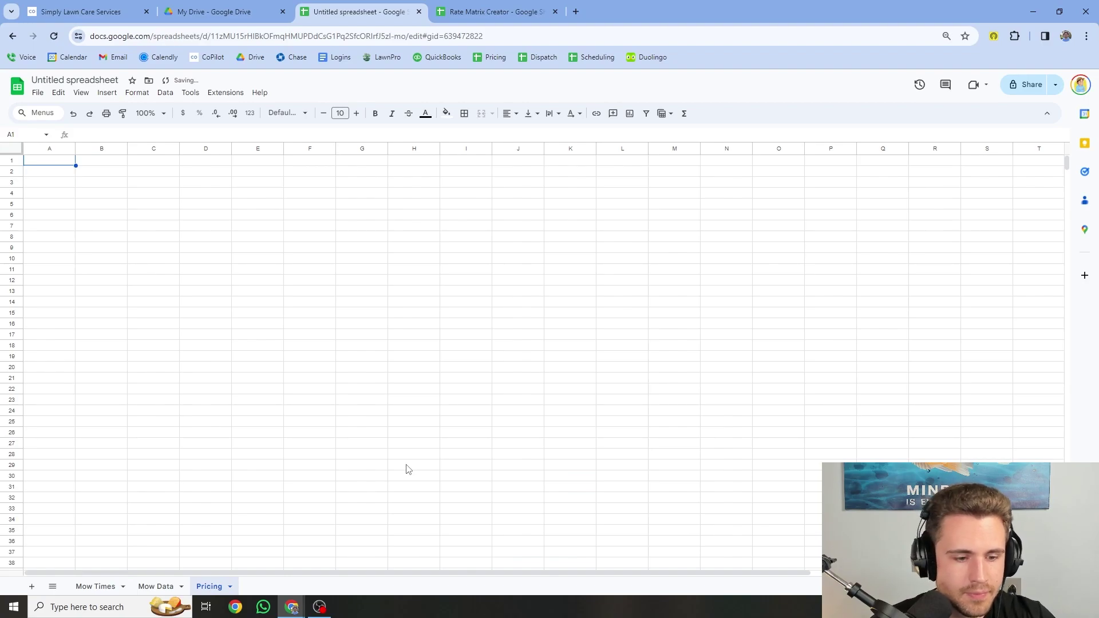
Copy B24:C24 of Mow Data to A2 of the Pricing sheet and clear the label in A2, keeping the equation in B2.
{"action": "left_click", "coordinate": [156, 586]}
{"action": "left_click", "coordinate": [147, 412]}
{"action": "left_click_drag", "start_coordinate": [101, 412], "coordinate": [150, 413]}
{"action": "key", "text": "ctrl+c"}
{"action": "left_click", "coordinate": [209, 589]}
{"action": "left_click", "coordinate": [65, 172]}
{"action": "key", "text": "ctrl+v"}
{"action": "left_click", "coordinate": [152, 240]}
{"action": "left_click", "coordinate": [49, 172]}
{"action": "key", "text": "Delete"}
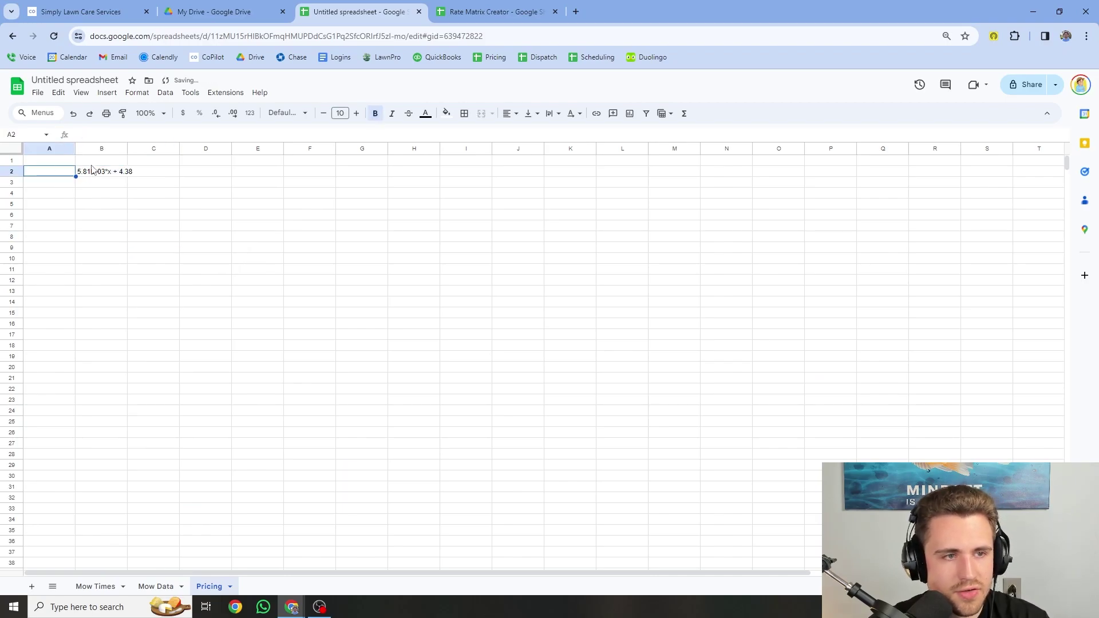
Enter the bold heading Charge Per Sq. Ft. in B1 above the equation.
{"action": "left_click", "coordinate": [92, 161]}
{"action": "type", "text": "Charge "}
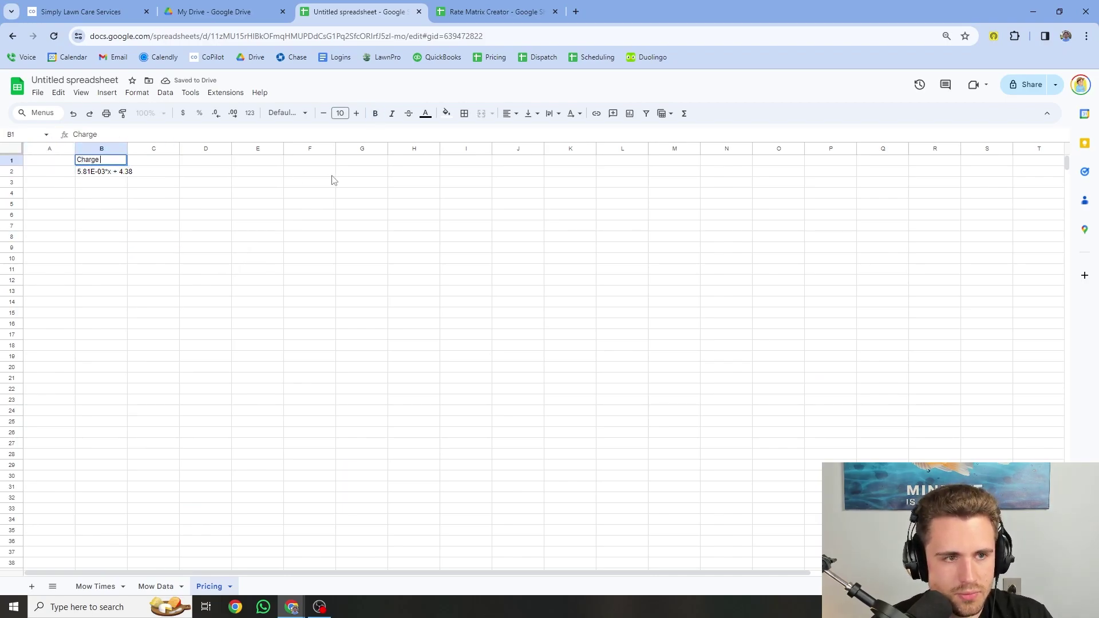
{"action": "type", "text": "Per Sq. Ft"}
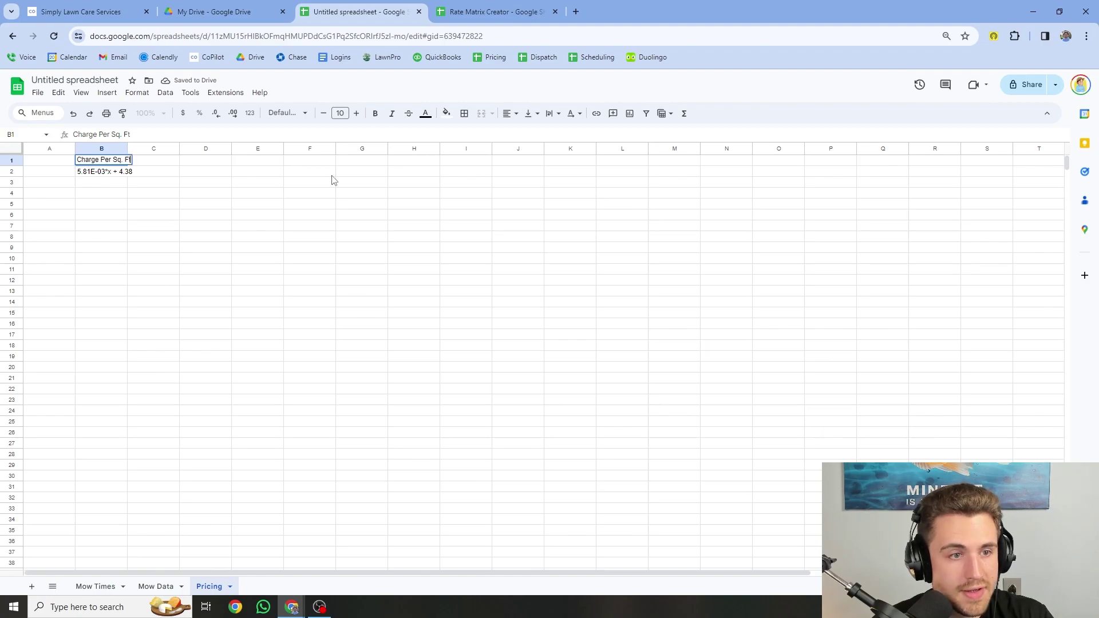
{"action": "type", "text": "."}
{"action": "left_click", "coordinate": [205, 241]}
Enter the bold heading Minimum in B4 with the value $35 in B5.
{"action": "left_click", "coordinate": [101, 194]}
{"action": "type", "text": "Minimum"}
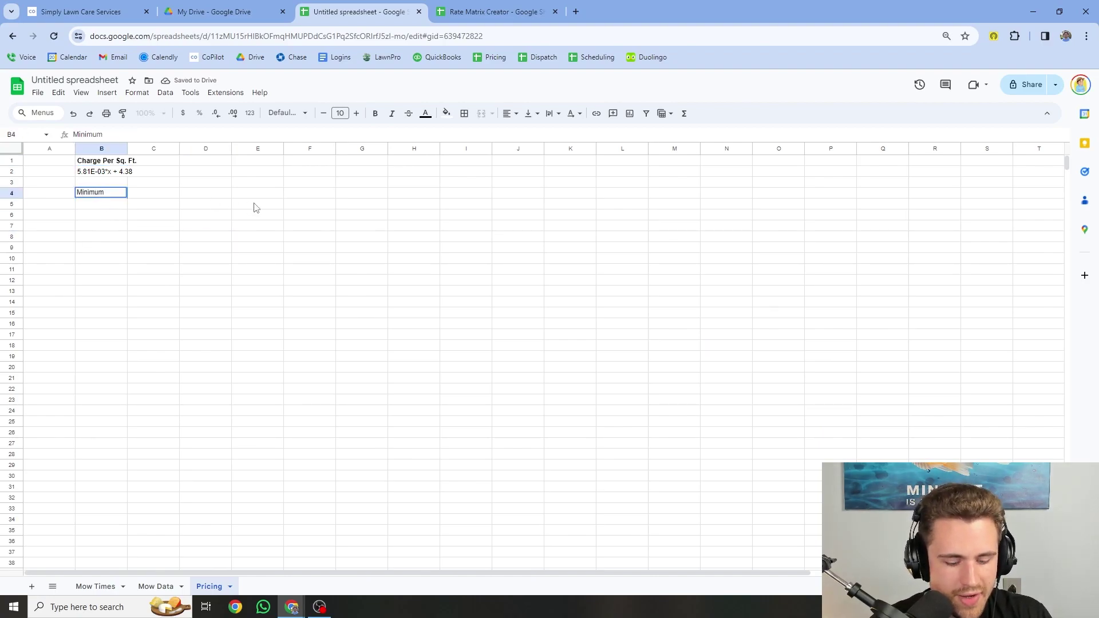
{"action": "key", "text": "Return"}
{"action": "type", "text": "$35"}
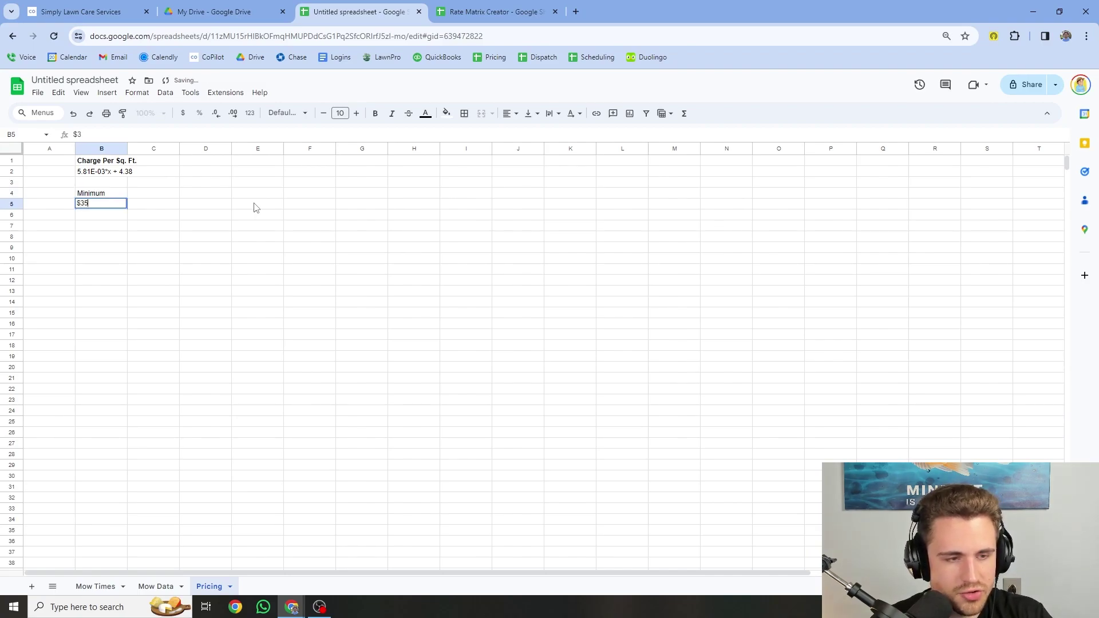
{"action": "key", "text": "Return"}
{"action": "key", "text": "Down"}
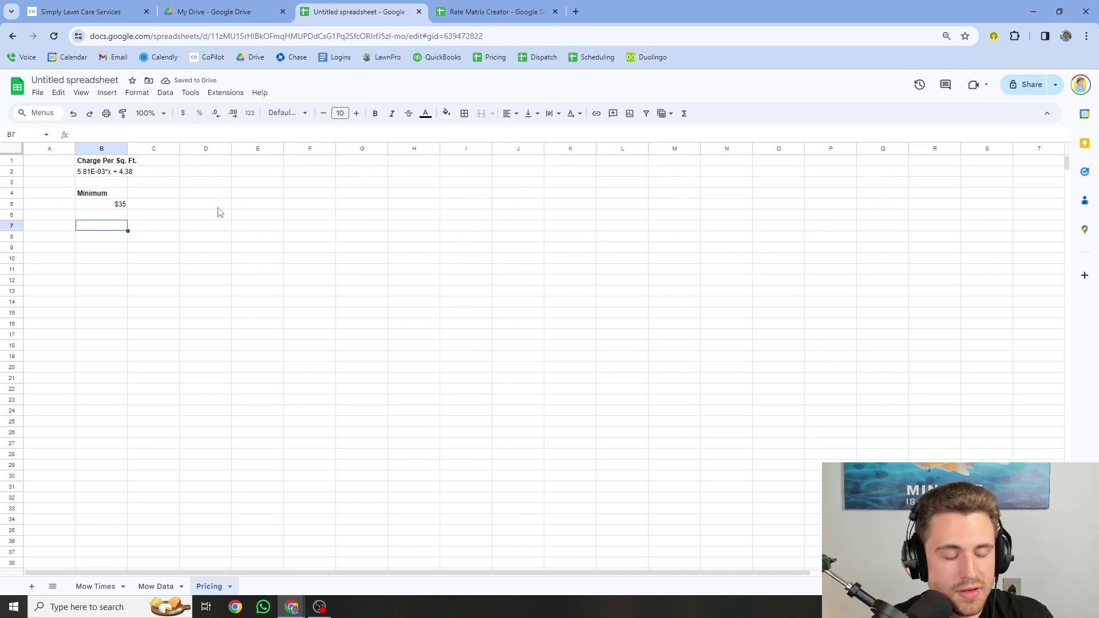
Add the bold headings Lift Mower? in B7 and Fence? in B11, each followed by rows Y with $5 and N with $0.
{"action": "type", "text": "Lift Mower?"}
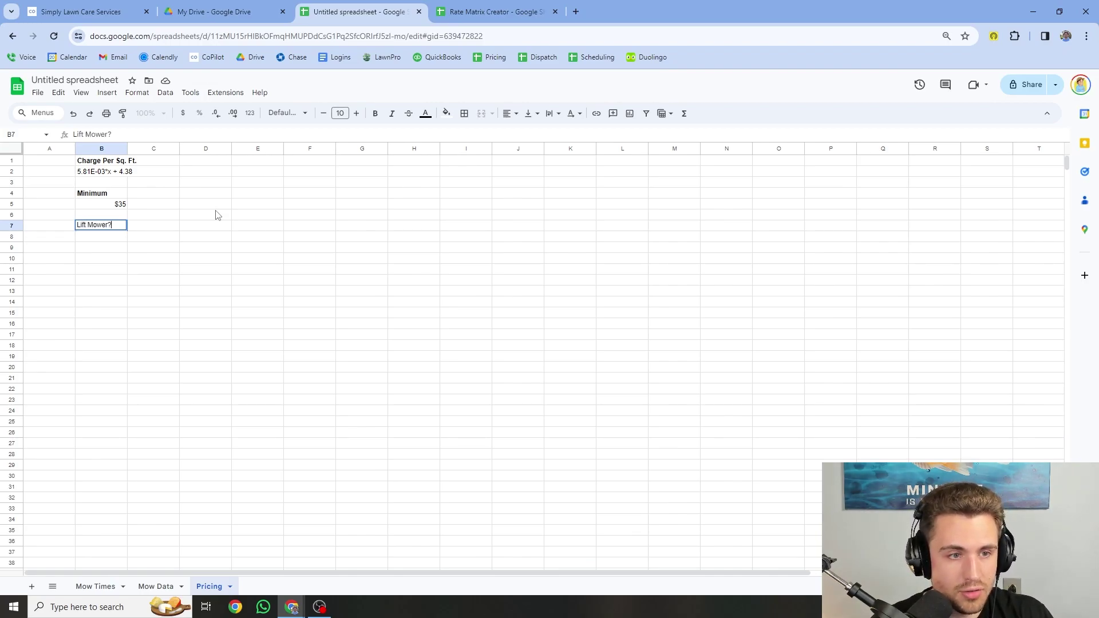
{"action": "key", "text": "Return"}
{"action": "type", "text": "Y"}
{"action": "key", "text": "Return"}
{"action": "type", "text": "MN"}
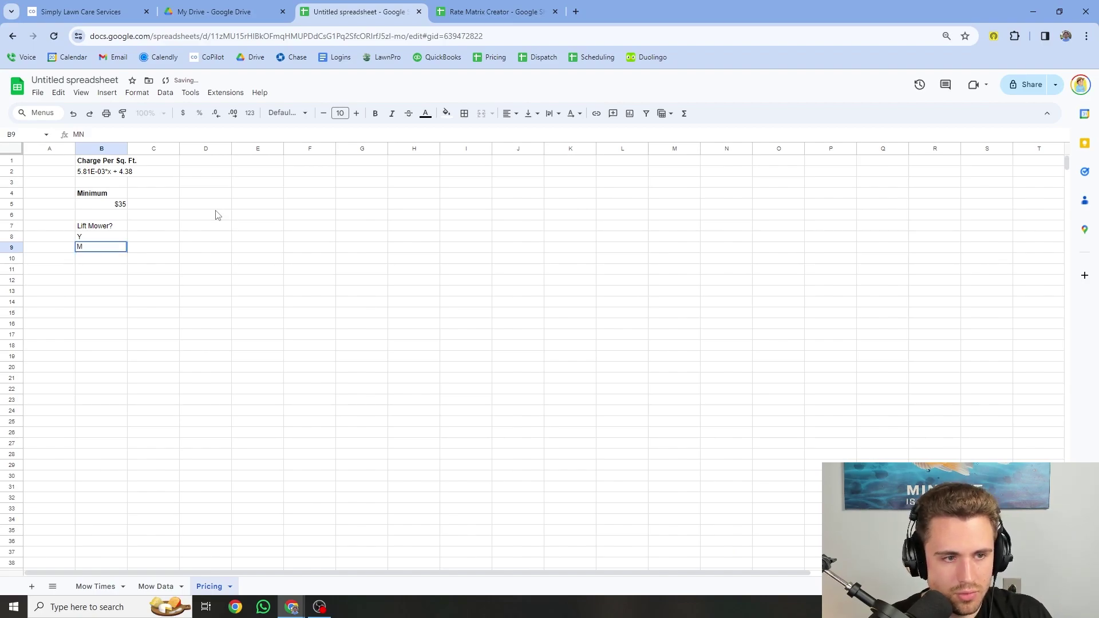
{"action": "type", "text": "N"}
{"action": "key", "text": "Up"}
{"action": "key", "text": "Right"}
{"action": "type", "text": "$5"}
{"action": "key", "text": "Return"}
{"action": "type", "text": "$0"}
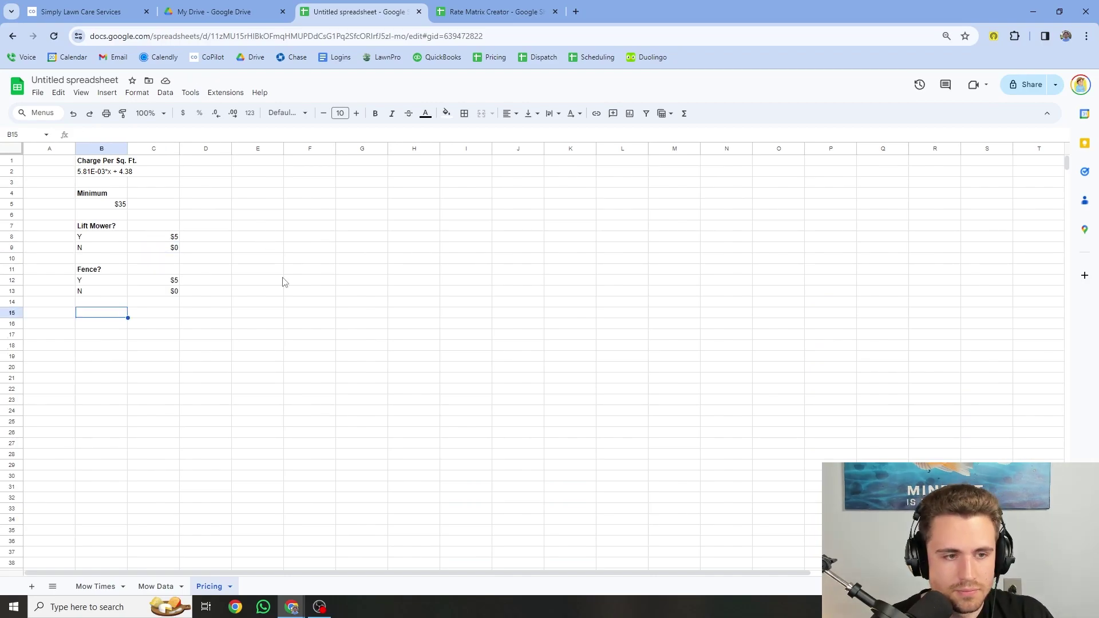
Enter the bold heading Town in B15 and list Peabody, Danvers, Salem and Lynn in B16:B19.
{"action": "type", "text": "Tow"}
{"action": "key", "text": "Return"}
{"action": "key", "text": "Up"}
{"action": "key", "text": "ctrl+b"}
{"action": "key", "text": "Down"}
{"action": "type", "text": "Peabody"}
{"action": "key", "text": "Return"}
{"action": "type", "text": "Danvers"}
{"action": "key", "text": "Return"}
{"action": "type", "text": "Salem"}
{"action": "key", "text": "Return"}
{"action": "type", "text": "Lynn"}
Enter the town surcharges beside the town names: Peabody $0, Danvers $5, Salem $10 and Lynn $0.
{"action": "key", "text": "Tab"}
{"action": "key", "text": "Up"}
{"action": "key", "text": "Up"}
{"action": "key", "text": "Up"}
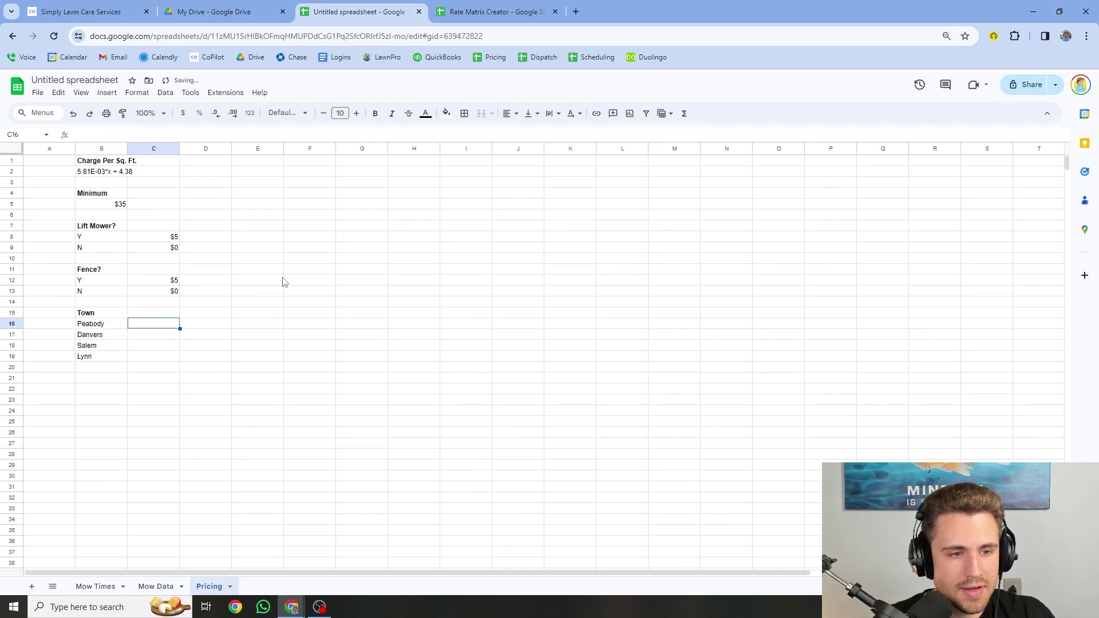
{"action": "type", "text": "$0"}
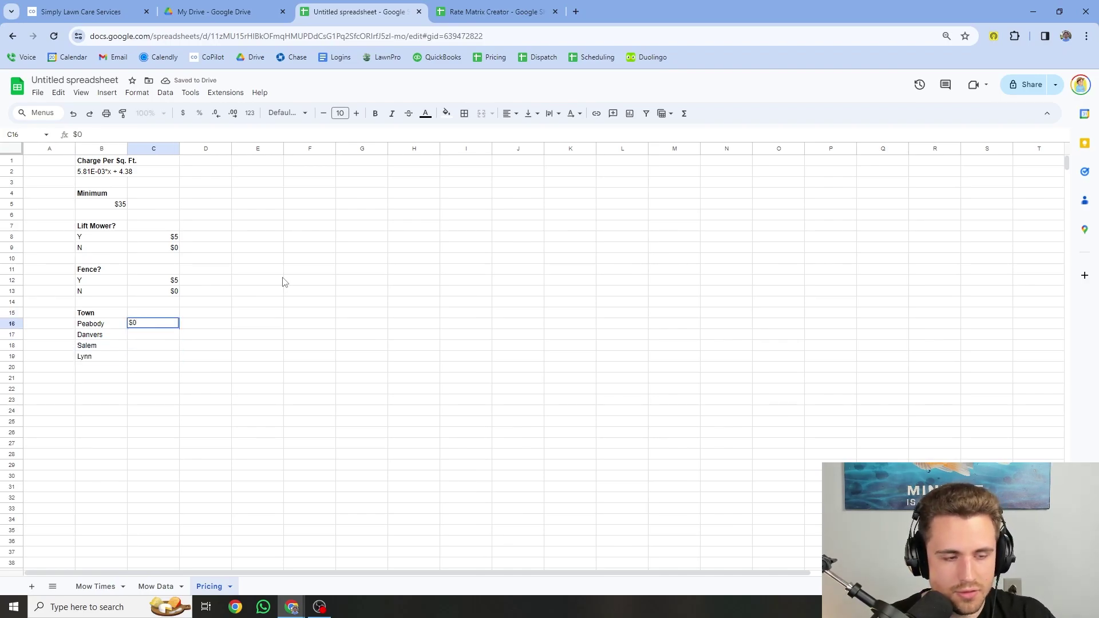
{"action": "key", "text": "Return"}
{"action": "type", "text": "$"}
{"action": "key", "text": "Return"}
{"action": "type", "text": "$"}
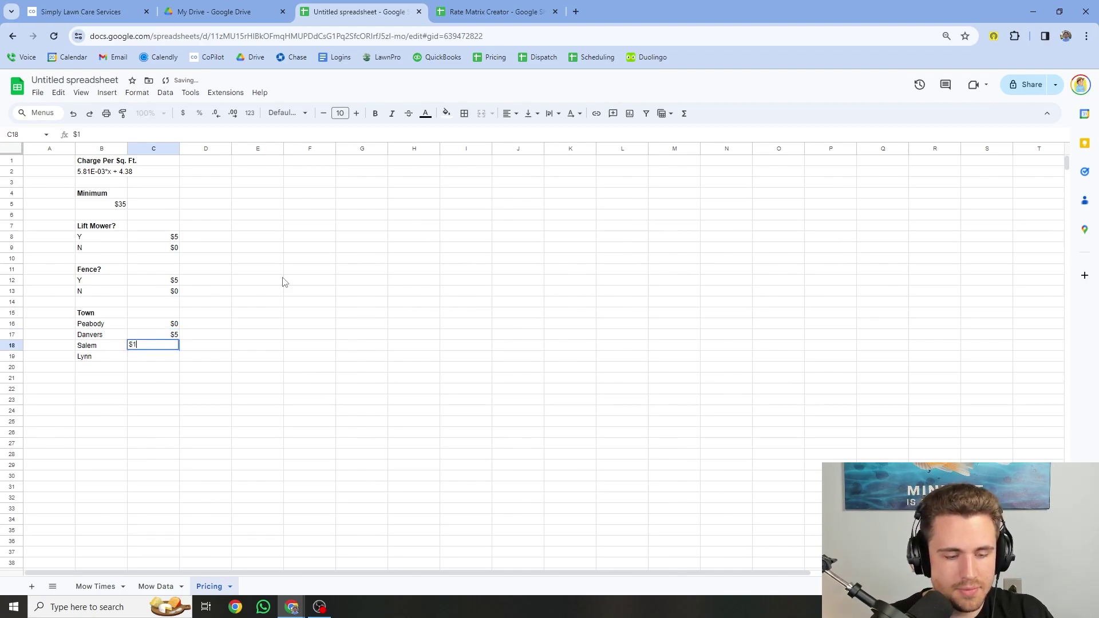
{"action": "key", "text": "Return"}
{"action": "type", "text": "$"}
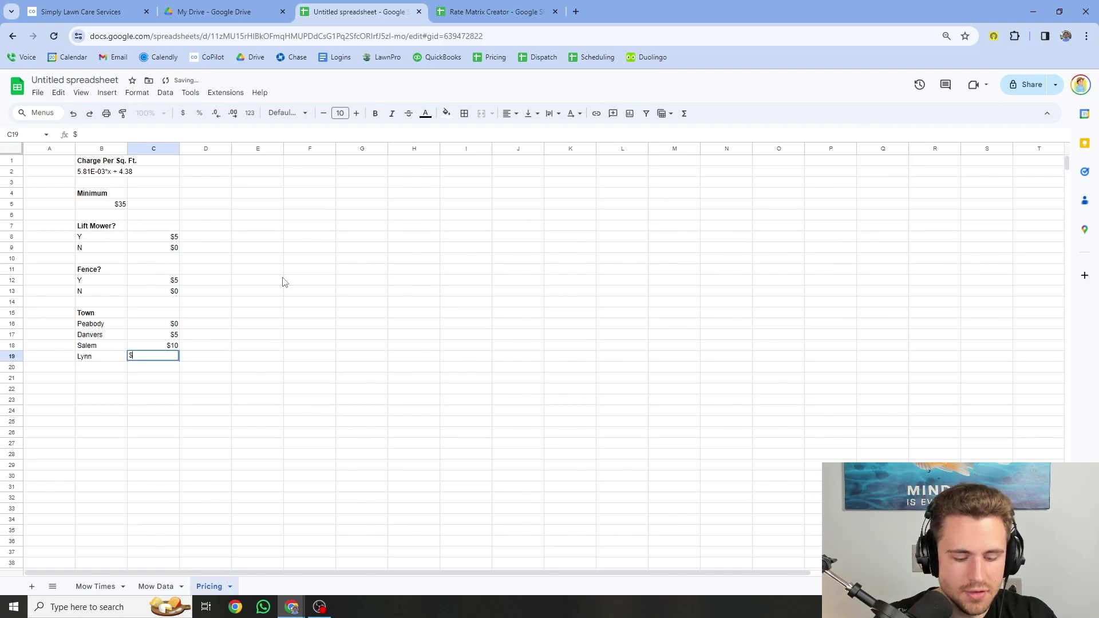
{"action": "type", "text": "0"}
{"action": "key", "text": "Return"}
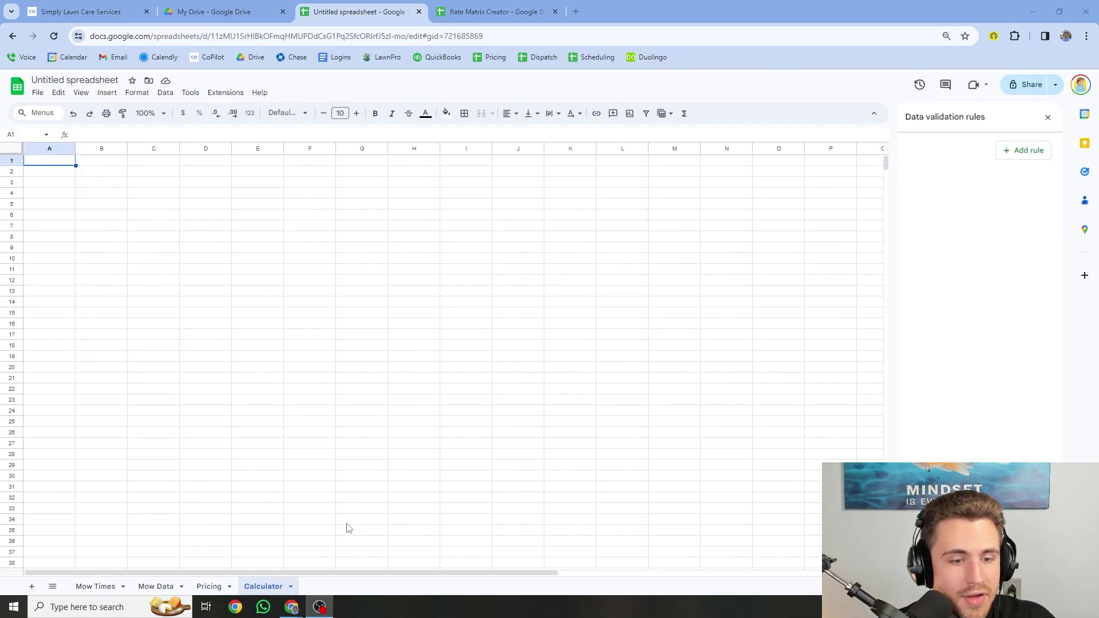
Enter the headings Square Feet in B1 and Minutes in C1 of the Calculator sheet.
{"action": "left_click", "coordinate": [103, 164]}
{"action": "type", "text": "Square Feet"}
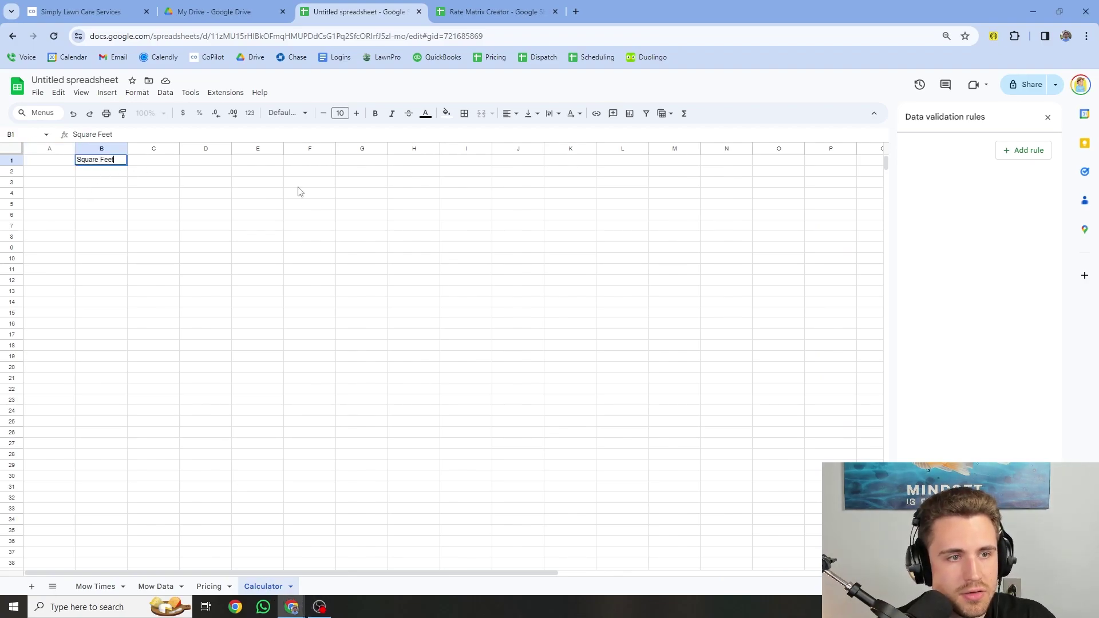
{"action": "key", "text": "Tab"}
{"action": "type", "text": "nutes"}
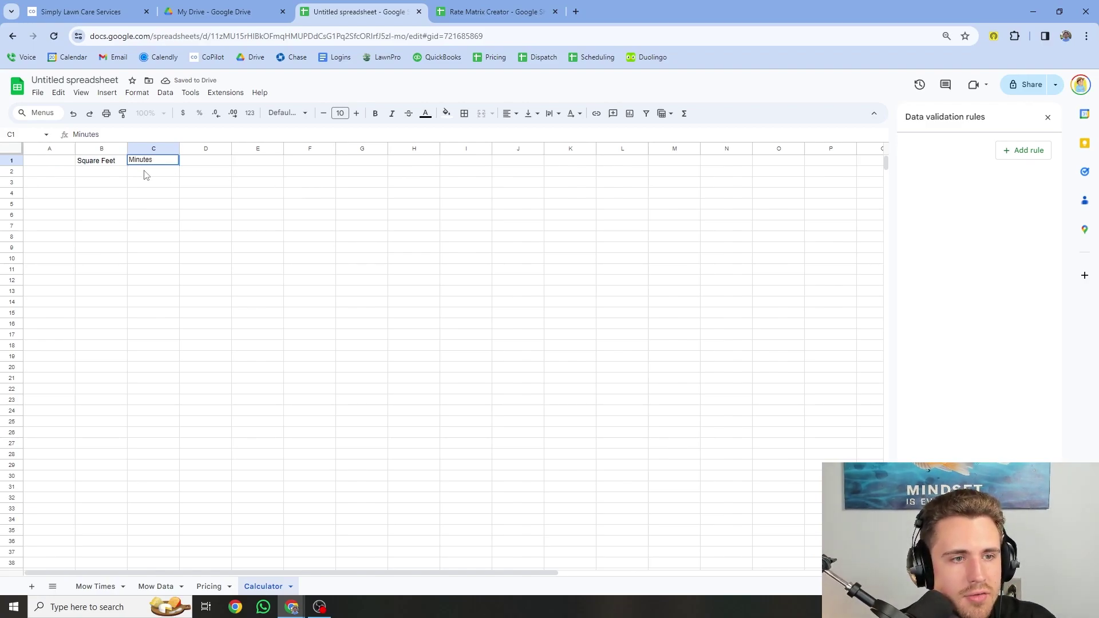
{"action": "key", "text": "Return"}
Build the Minutes formula =5.81E-03*B2 + 4.38 in Calculator C2 from the equation in Pricing B2, replacing x with B2.
{"action": "left_click", "coordinate": [211, 587]}
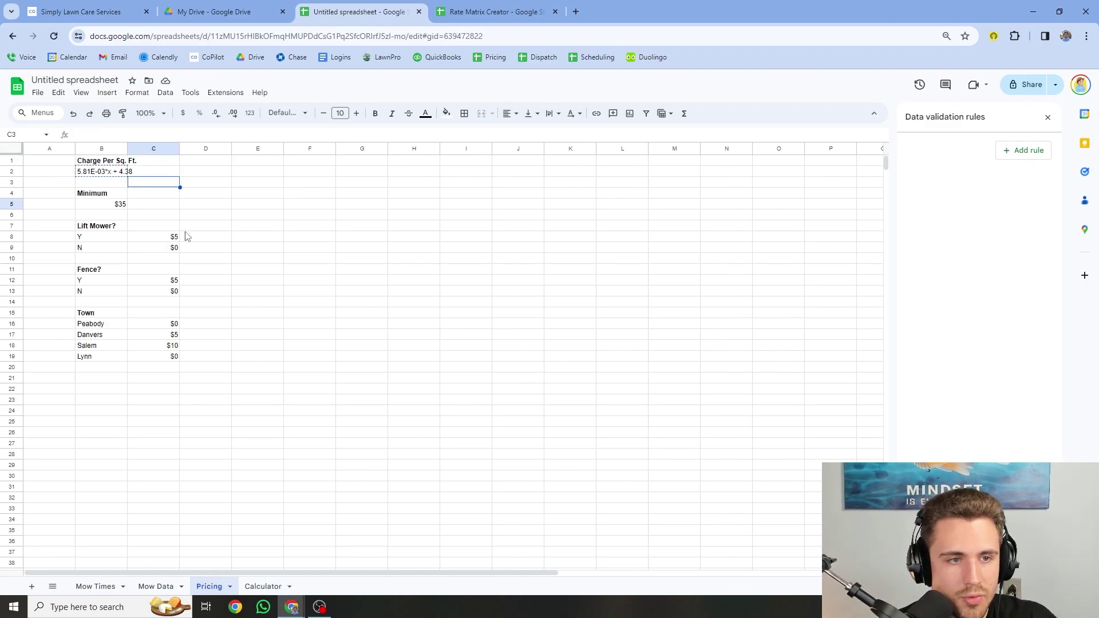
{"action": "left_click", "coordinate": [112, 173]}
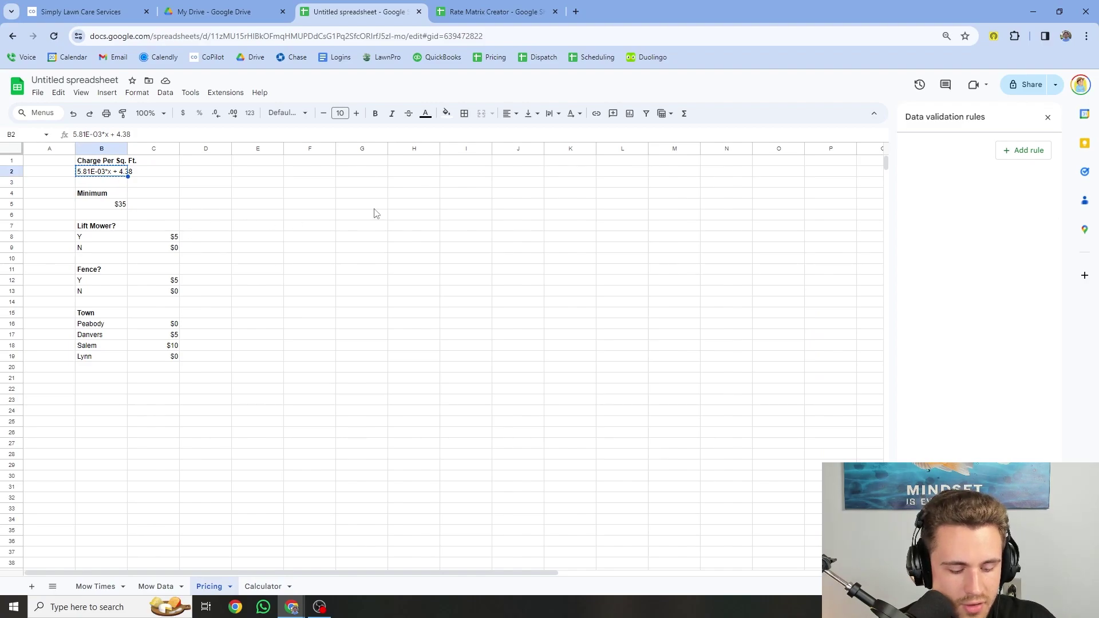
{"action": "left_click", "coordinate": [263, 586]}
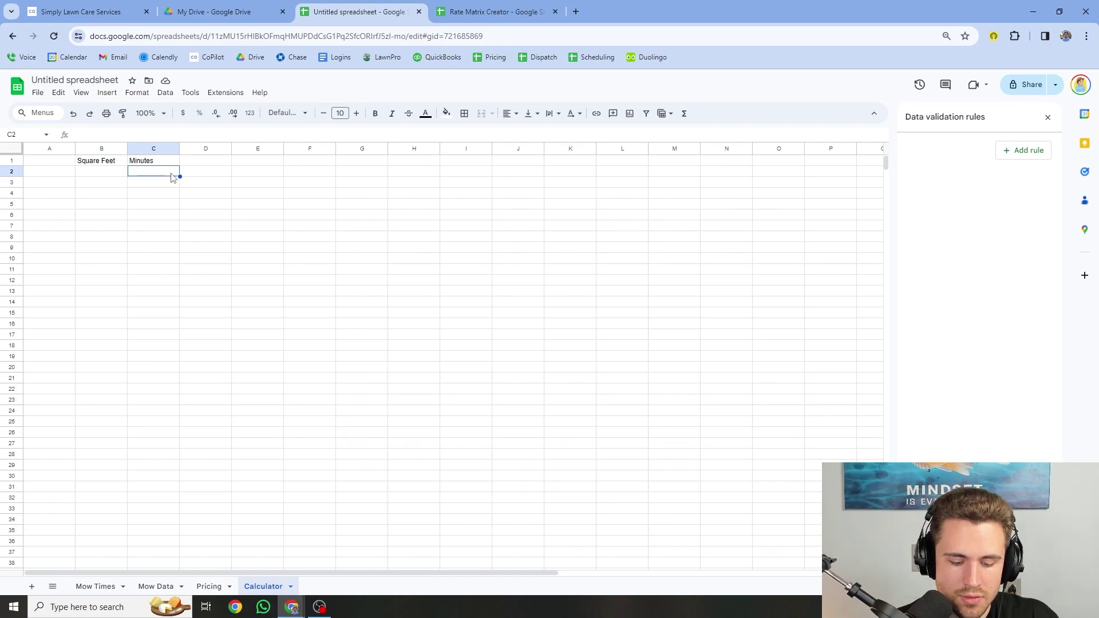
{"action": "type", "text": "="}
{"action": "key", "text": "ctrl+v"}
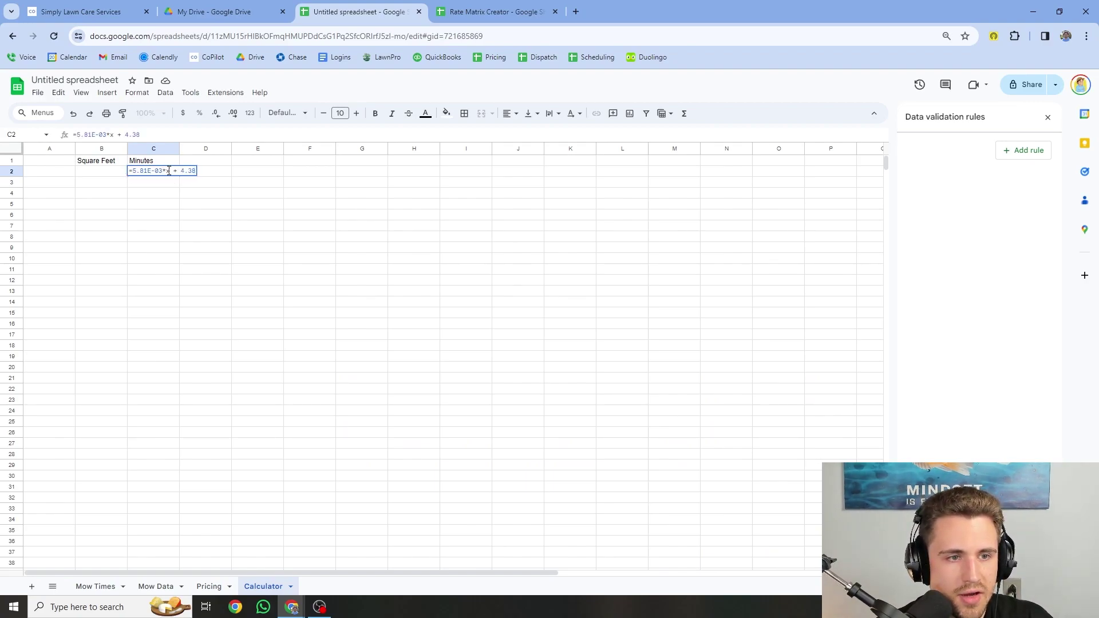
{"action": "left_click", "coordinate": [170, 171]}
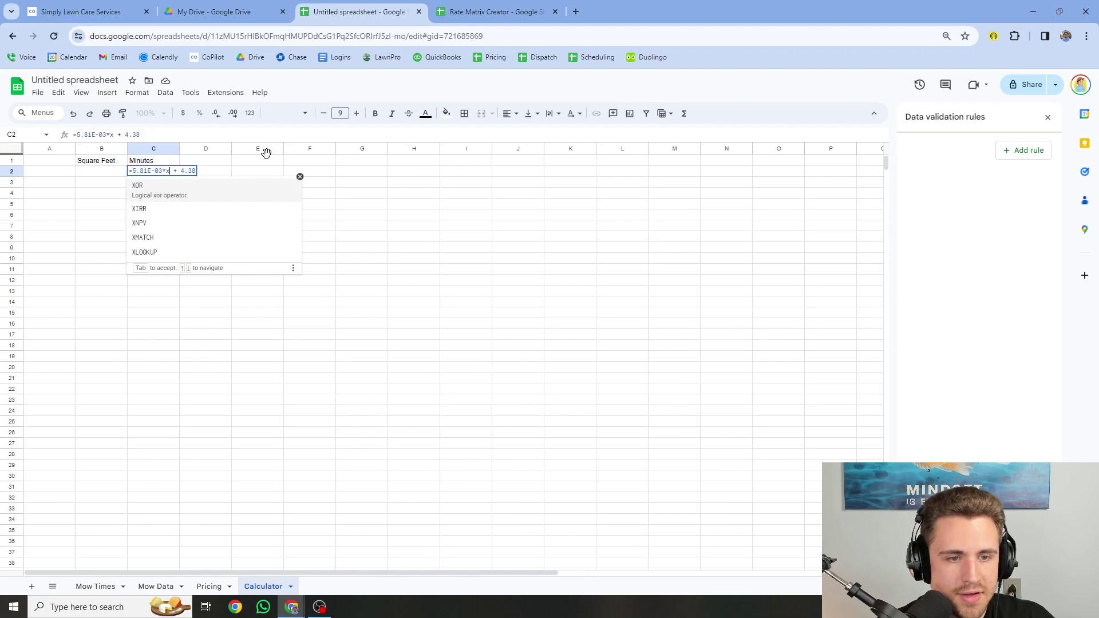
{"action": "key", "text": "BackSpace"}
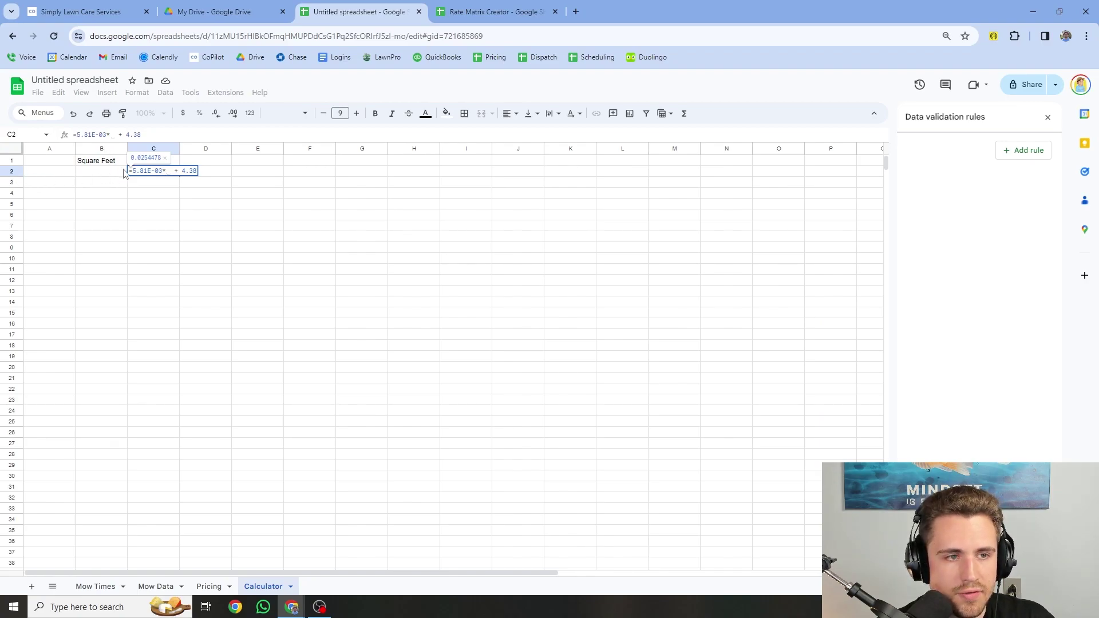
{"action": "type", "text": "B2"}
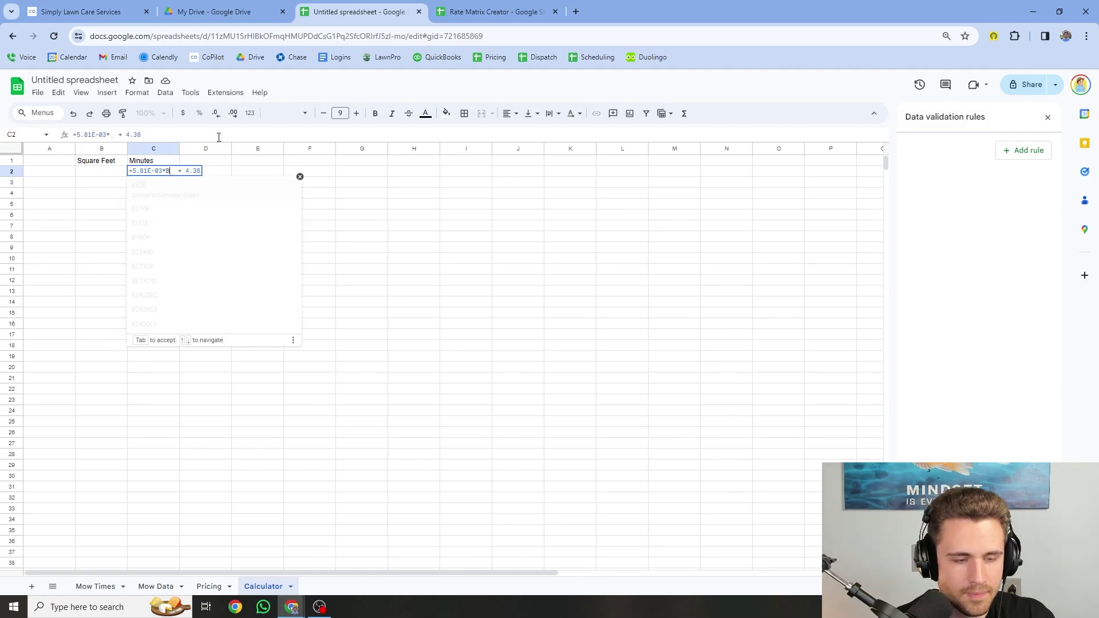
{"action": "key", "text": "Return"}
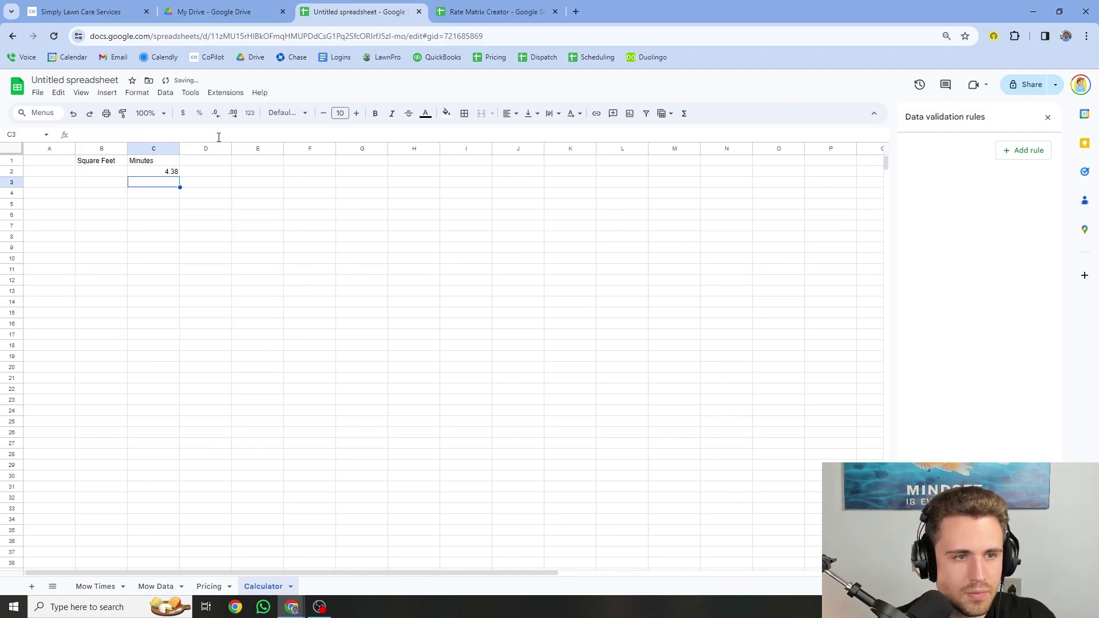
Enter 2000 as the square footage in B2 and check the calculated minutes against the Mow Data sheet.
{"action": "left_click", "coordinate": [101, 173]}
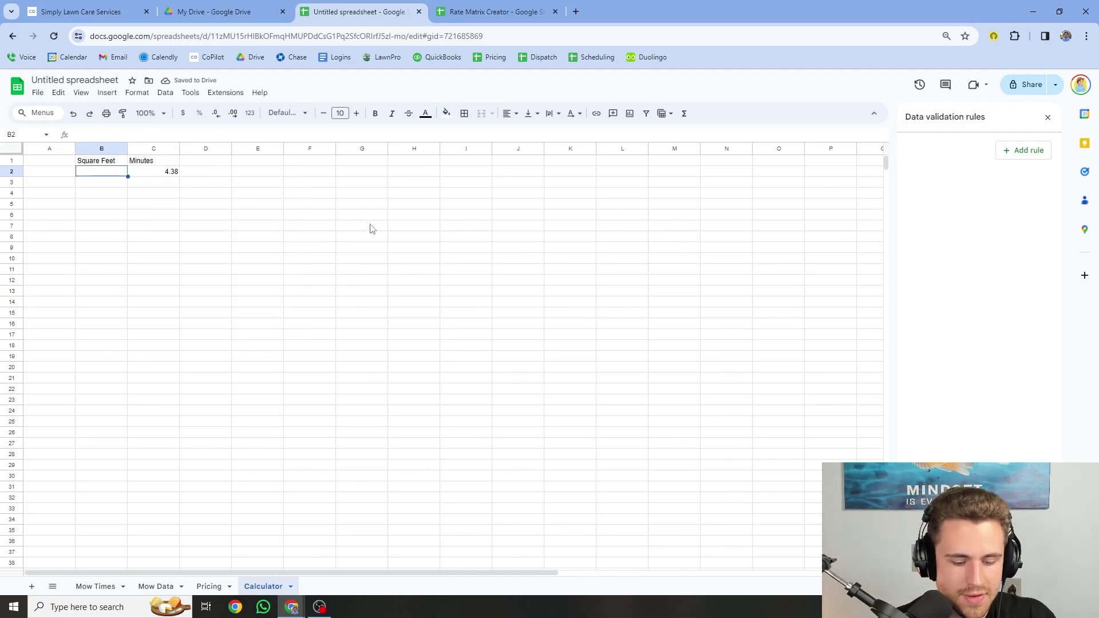
{"action": "type", "text": "2000"}
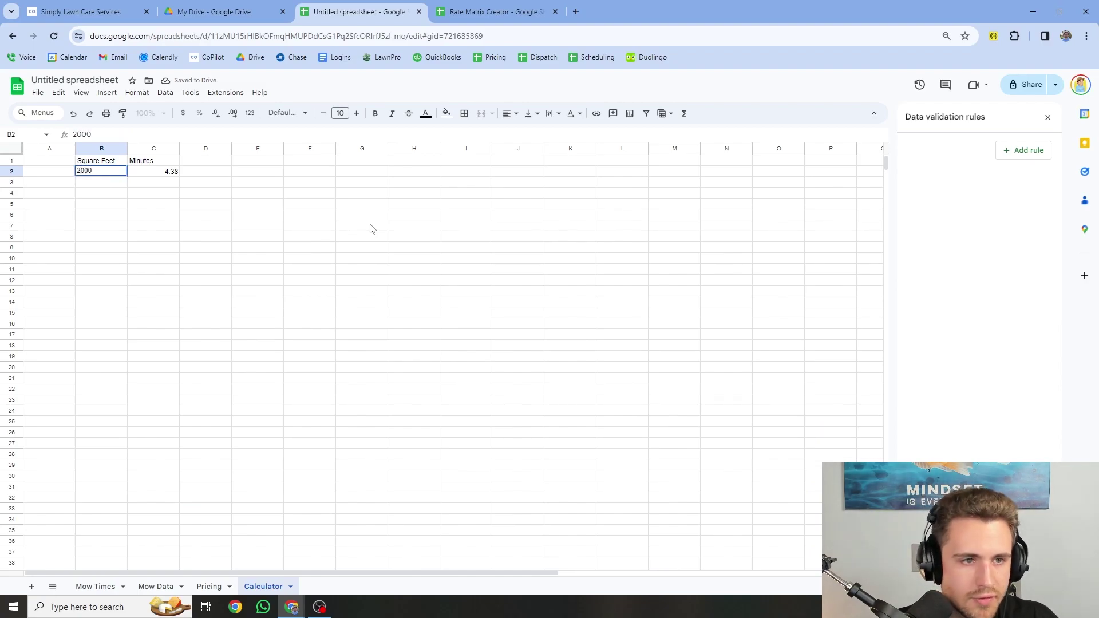
{"action": "left_click", "coordinate": [371, 229]}
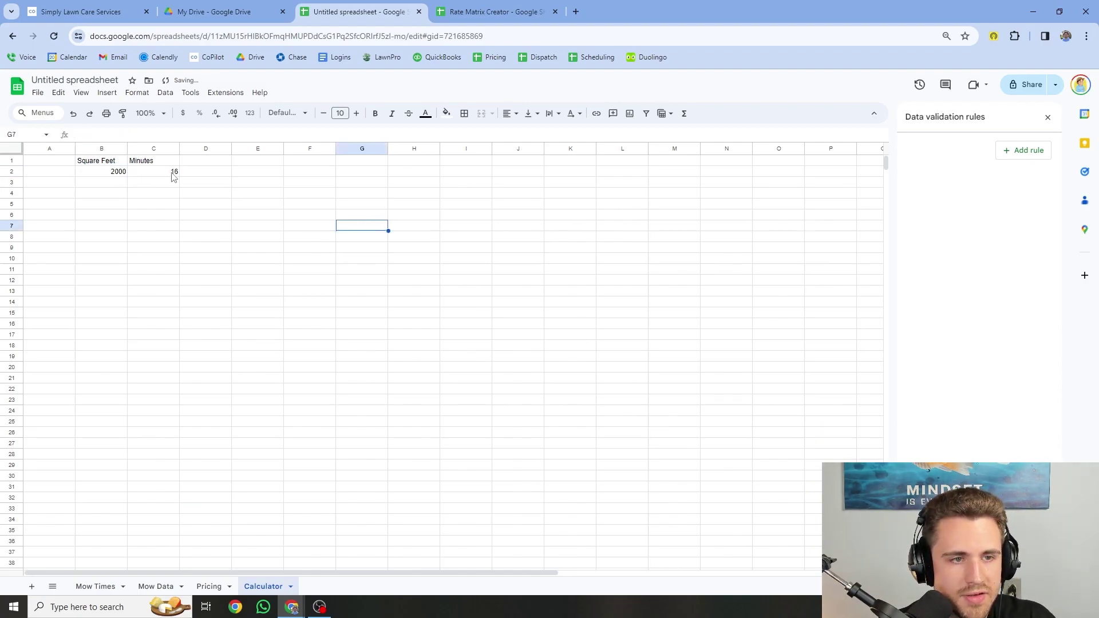
{"action": "left_click", "coordinate": [168, 585]}
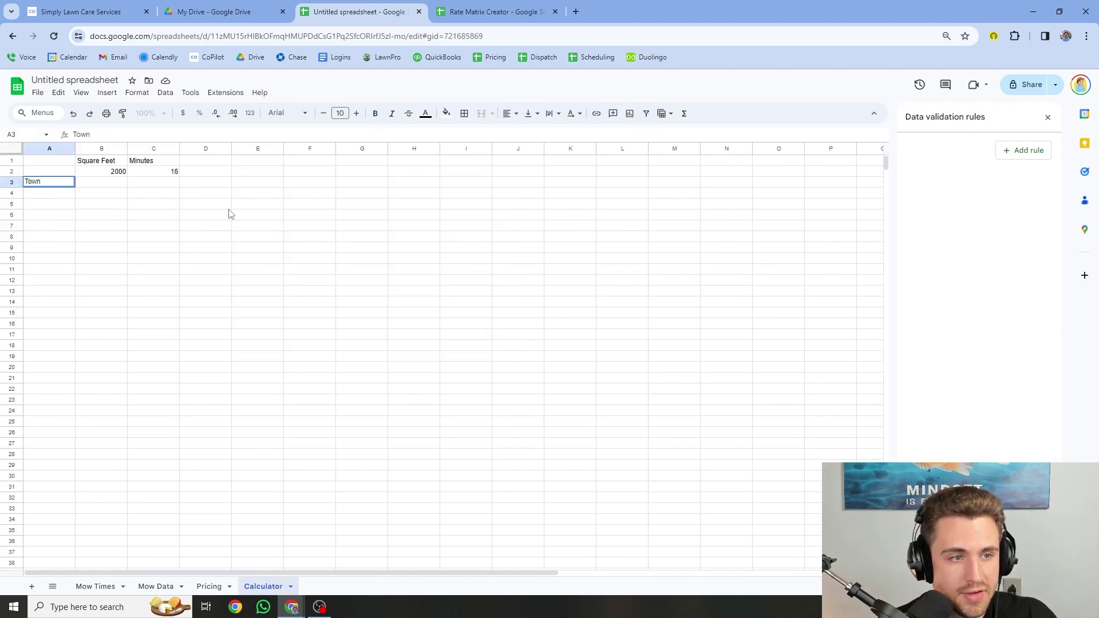
Label A3 of the Calculator sheet Town and add a Dropdown (from a range) validation rule to B3.
{"action": "key", "text": "Tab"}
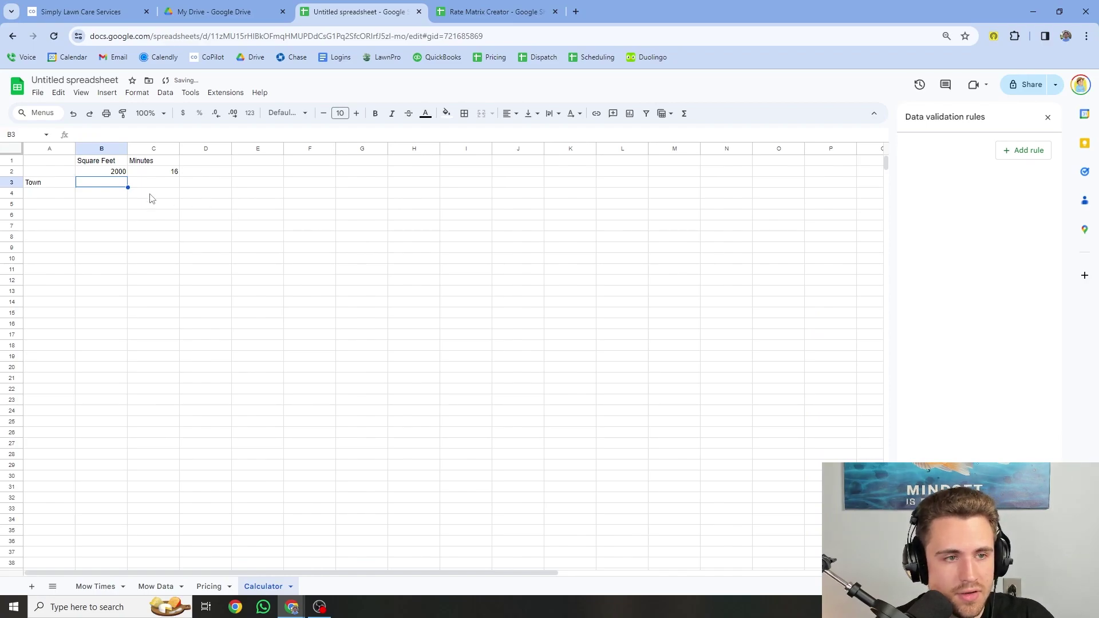
{"action": "left_click", "coordinate": [166, 93]}
{"action": "left_click", "coordinate": [217, 303]}
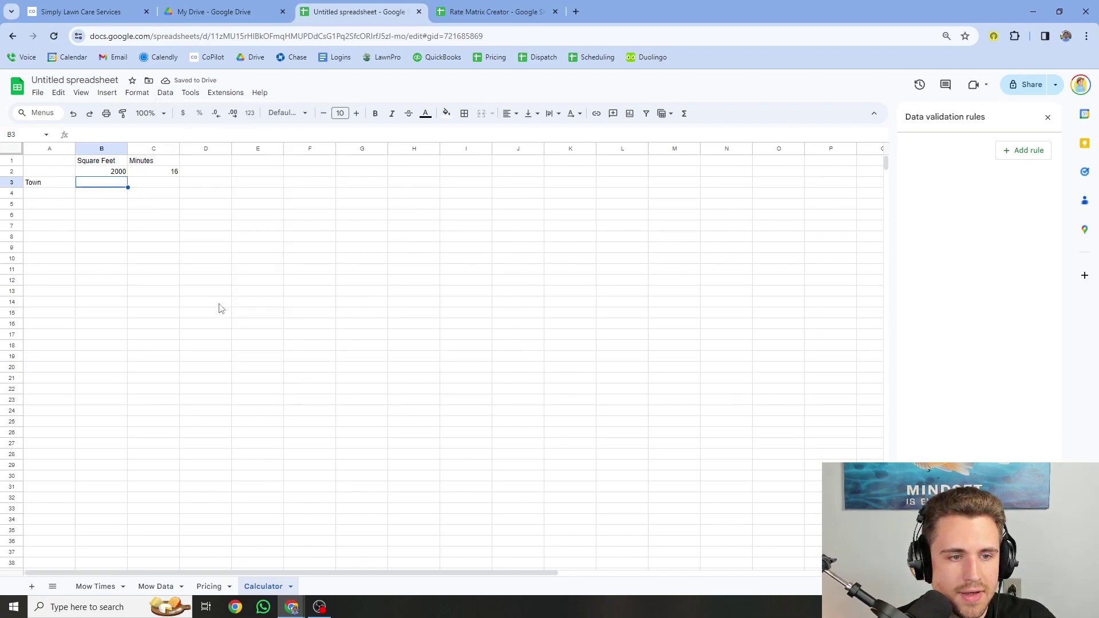
{"action": "left_click", "coordinate": [1030, 153]}
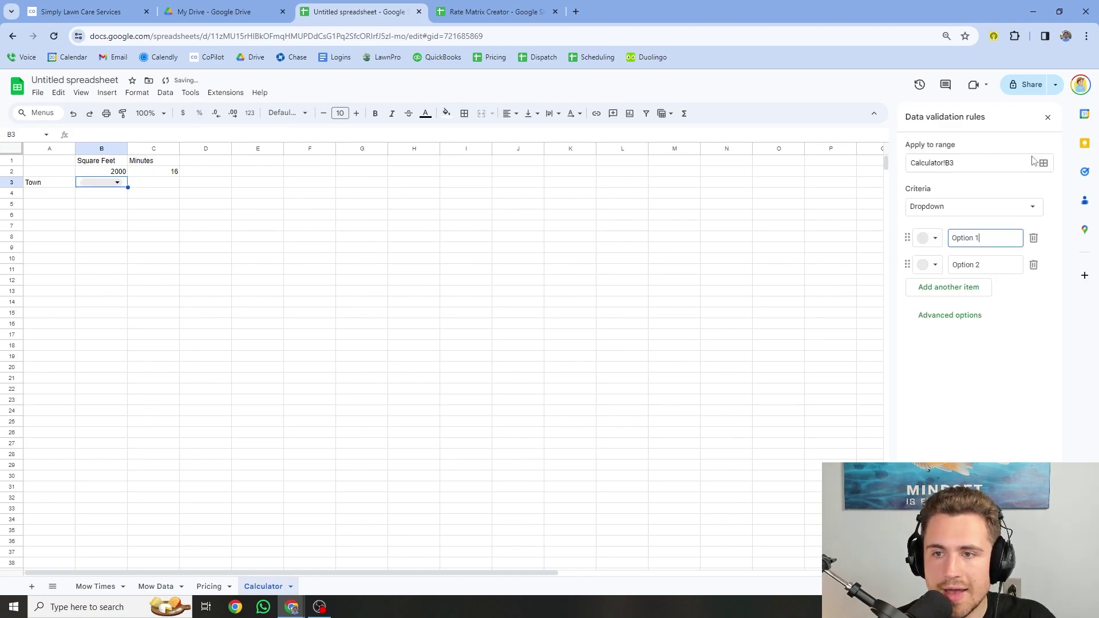
{"action": "left_click", "coordinate": [1007, 209]}
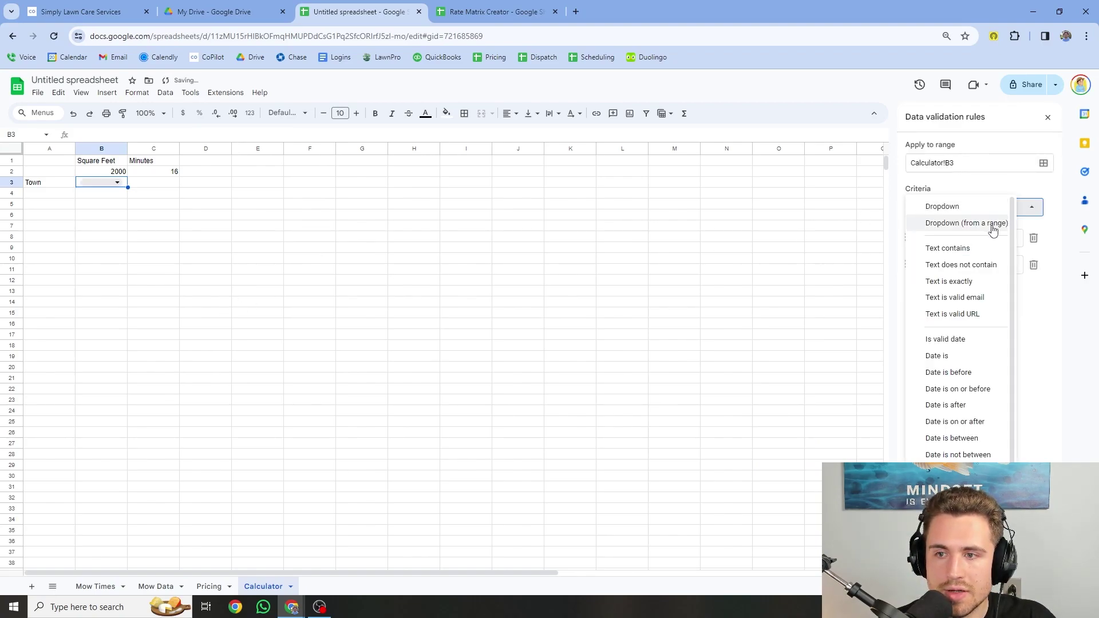
{"action": "left_click", "coordinate": [994, 228]}
Set the B3 dropdown's source to Pricing!B16:B19, save the rule and check the town list in B3.
{"action": "left_click", "coordinate": [1033, 236]}
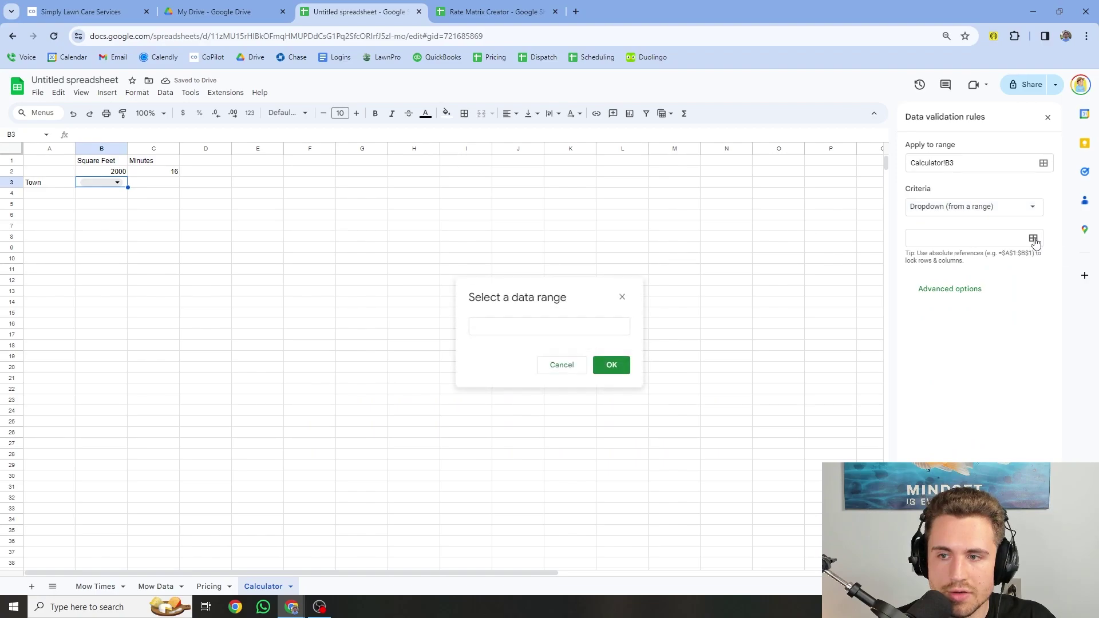
{"action": "left_click", "coordinate": [209, 586]}
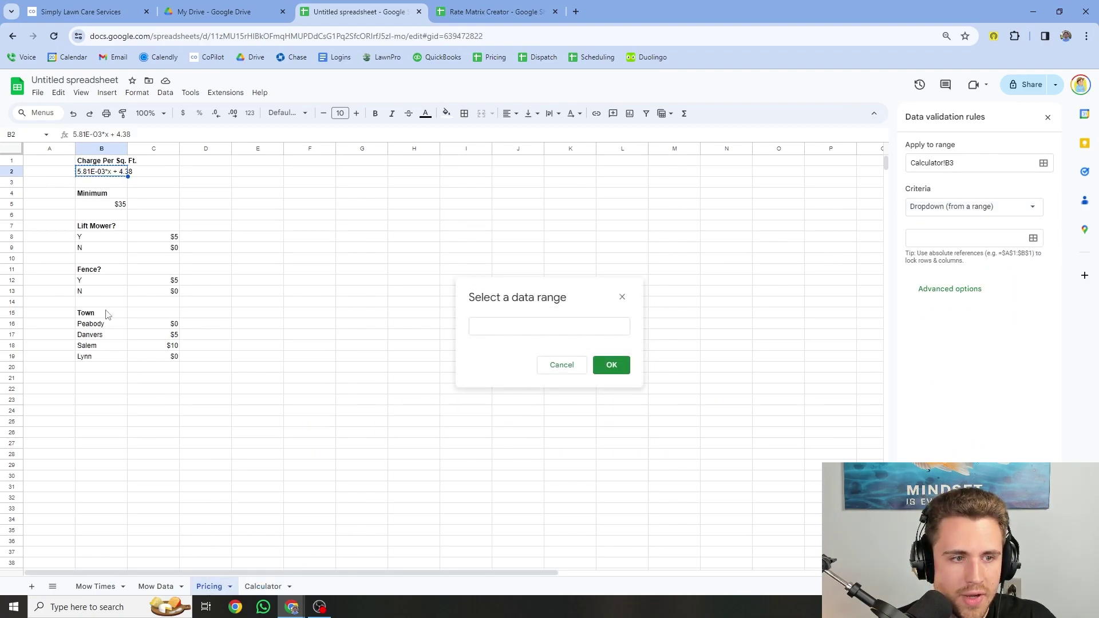
{"action": "left_click_drag", "start_coordinate": [110, 322], "coordinate": [123, 366]}
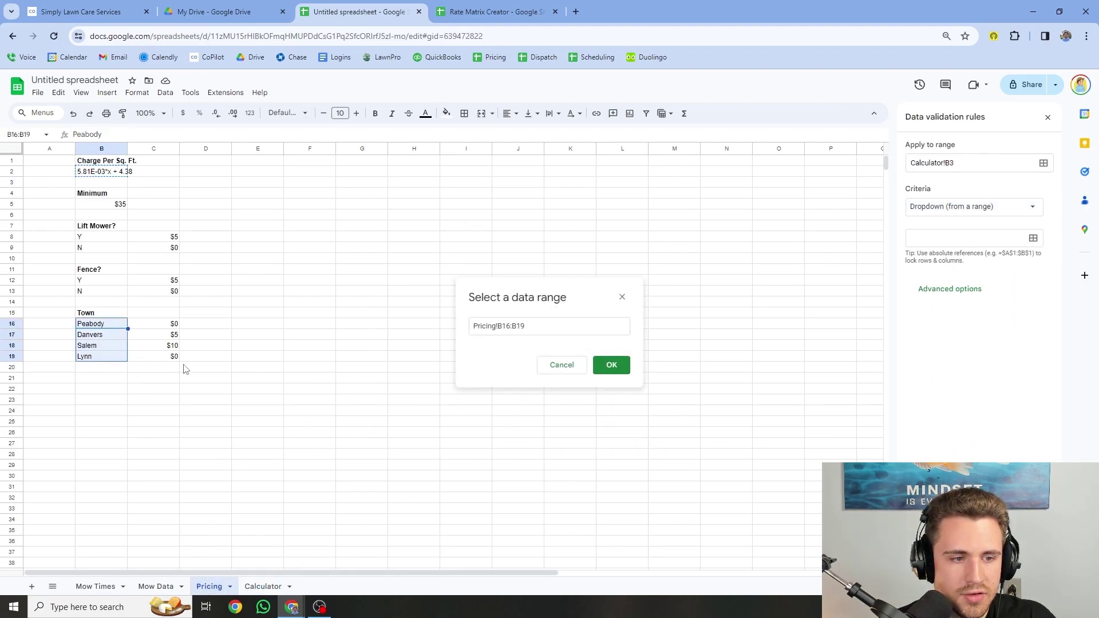
{"action": "left_click", "coordinate": [612, 366]}
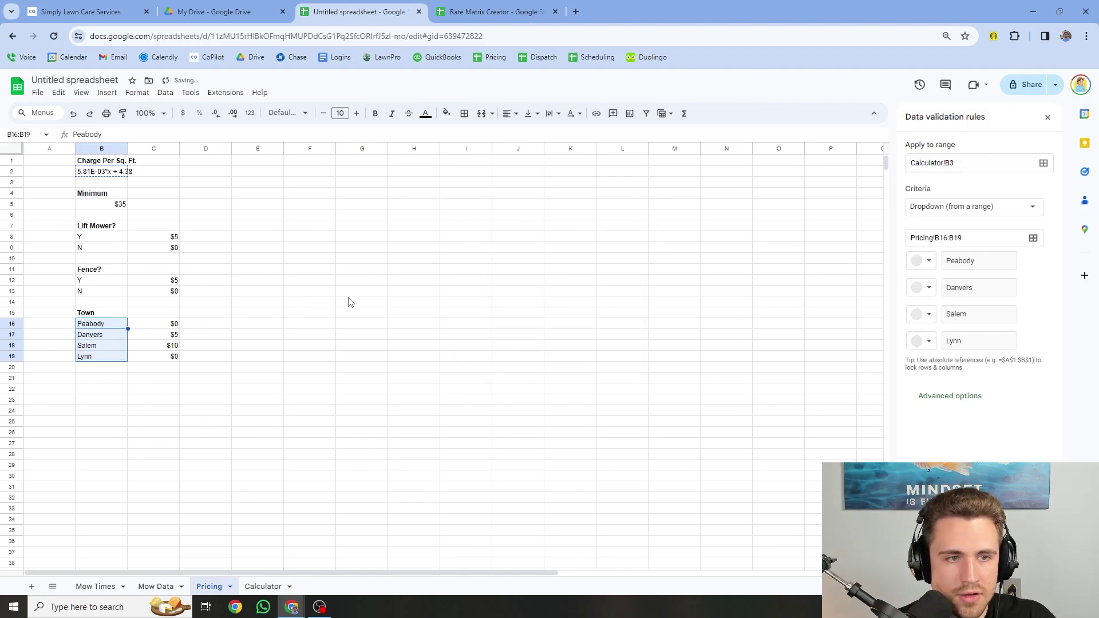
{"action": "left_click", "coordinate": [1027, 552]}
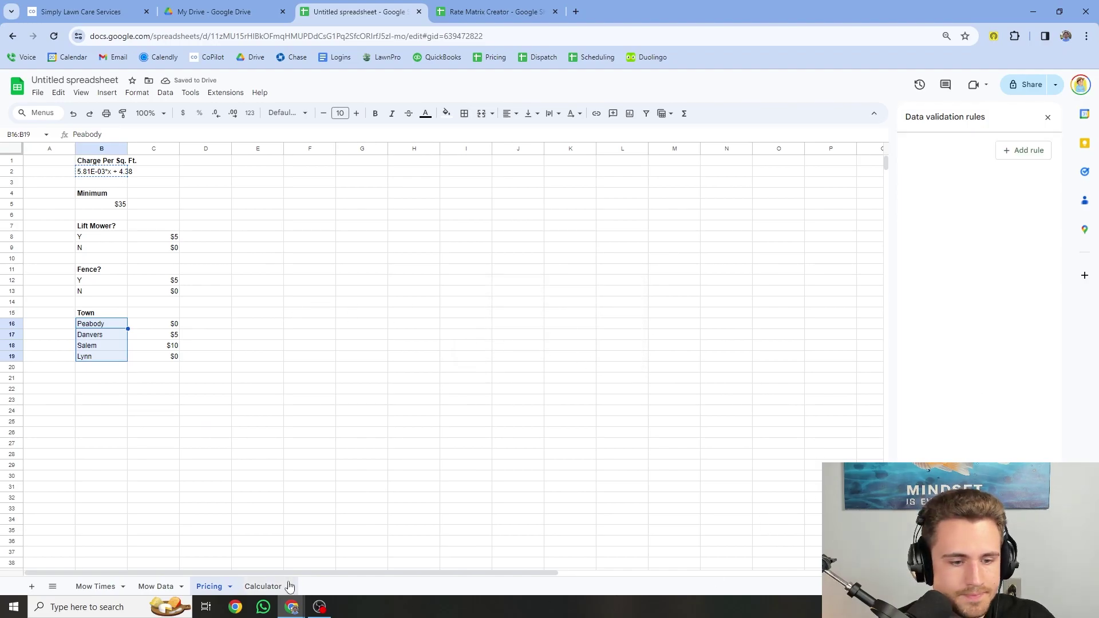
{"action": "left_click", "coordinate": [264, 586]}
{"action": "left_click", "coordinate": [116, 183]}
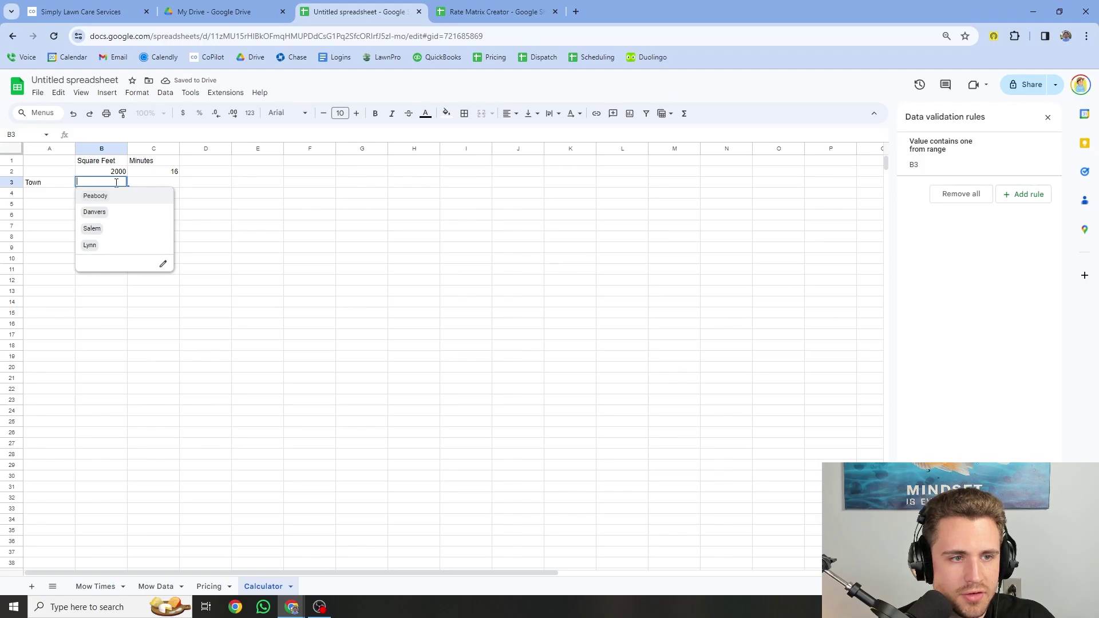
{"action": "left_click", "coordinate": [189, 183]}
Enter =VLOOKUP(B3,Pricing!B16:C19,2,0) in Calculator C3 to look up the selected town's surcharge.
{"action": "left_click", "coordinate": [151, 183]}
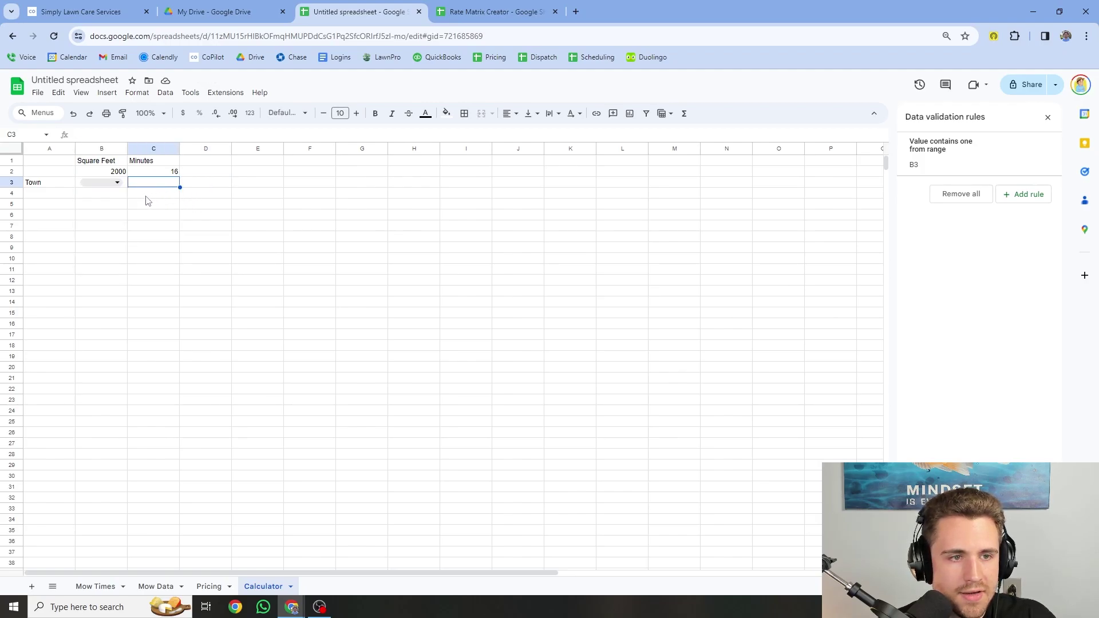
{"action": "left_click", "coordinate": [86, 195]}
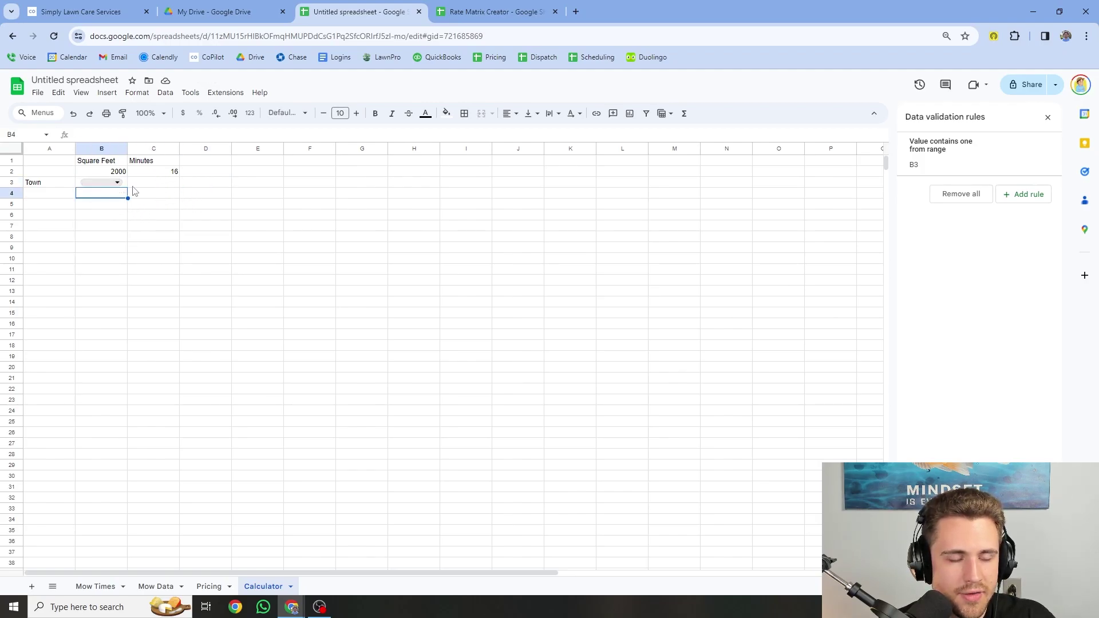
{"action": "left_click", "coordinate": [164, 185]}
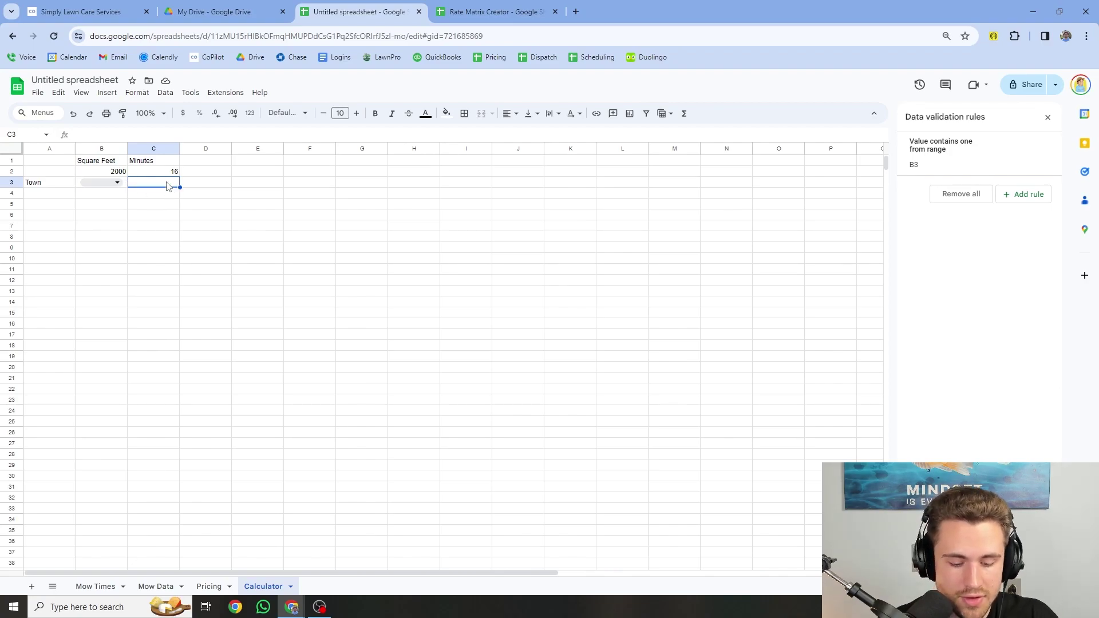
{"action": "type", "text": "=v"}
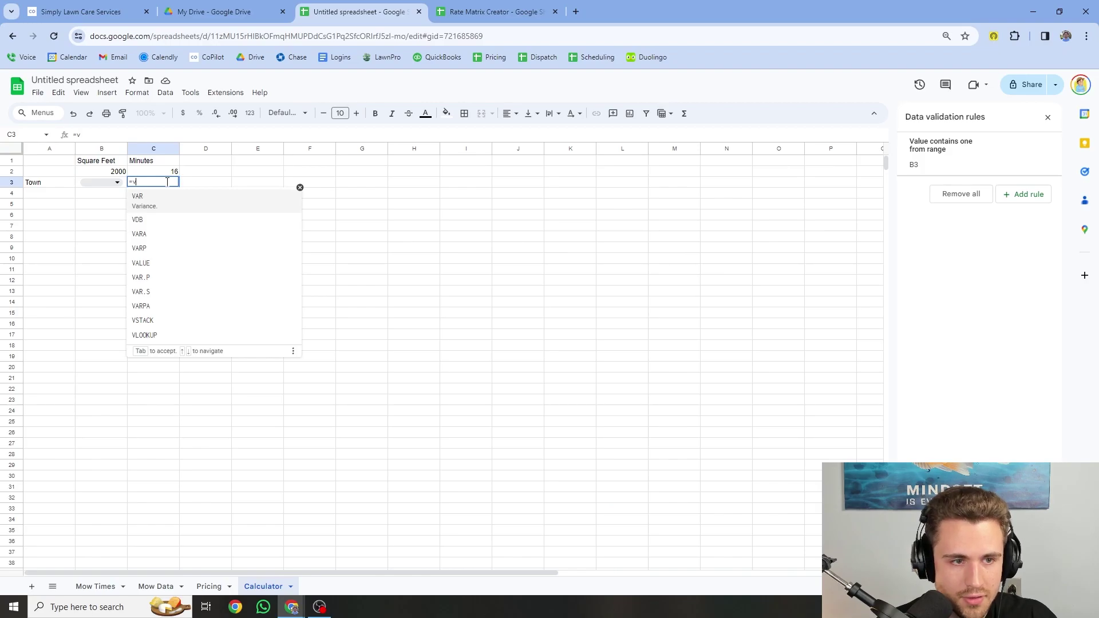
{"action": "type", "text": "look"}
{"action": "key", "text": "Tab"}
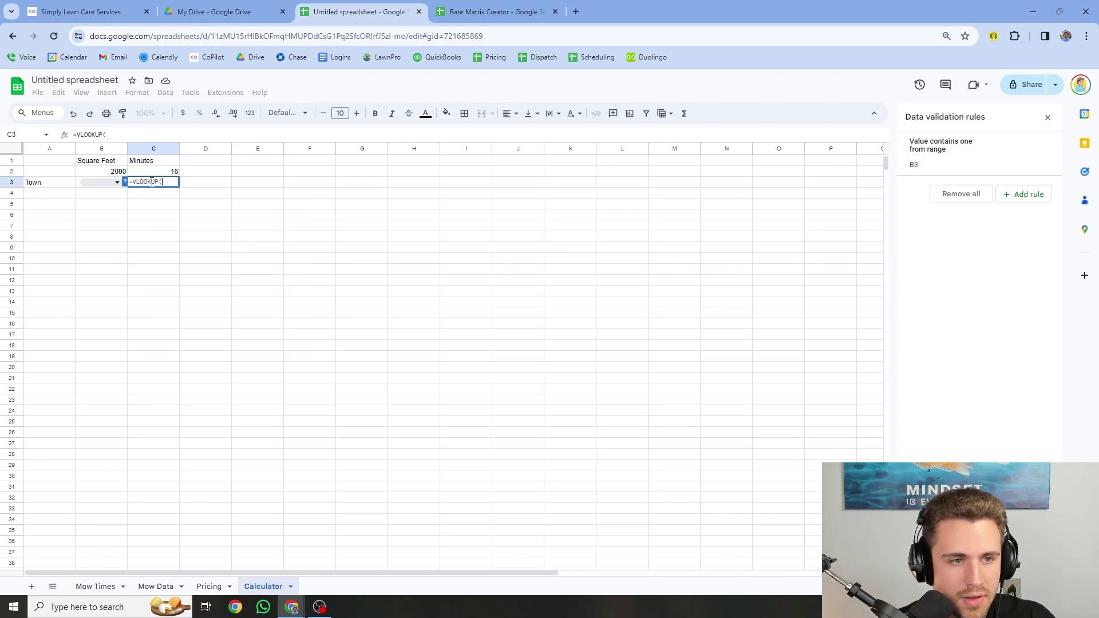
{"action": "left_click", "coordinate": [80, 184]}
{"action": "type", "text": ","}
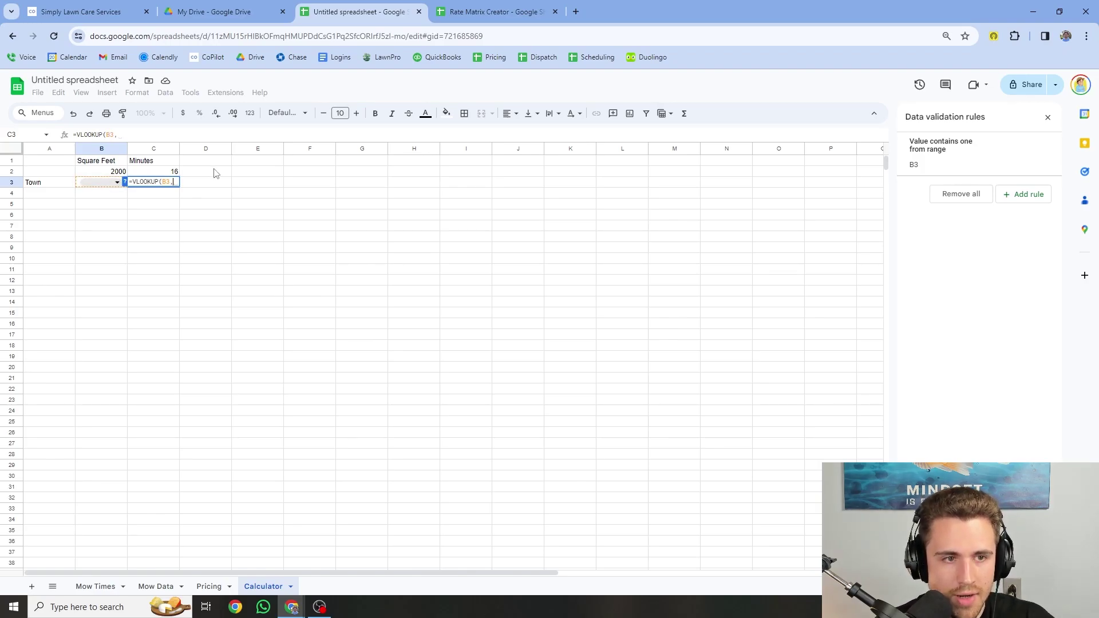
{"action": "left_click", "coordinate": [209, 586]}
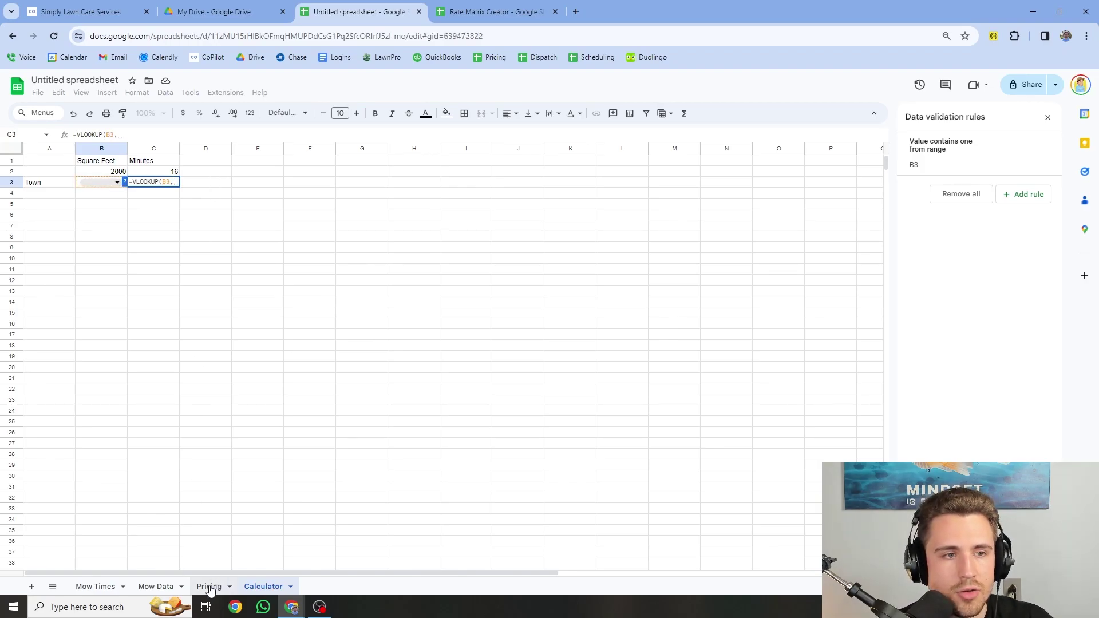
{"action": "left_click_drag", "start_coordinate": [104, 327], "coordinate": [168, 356]}
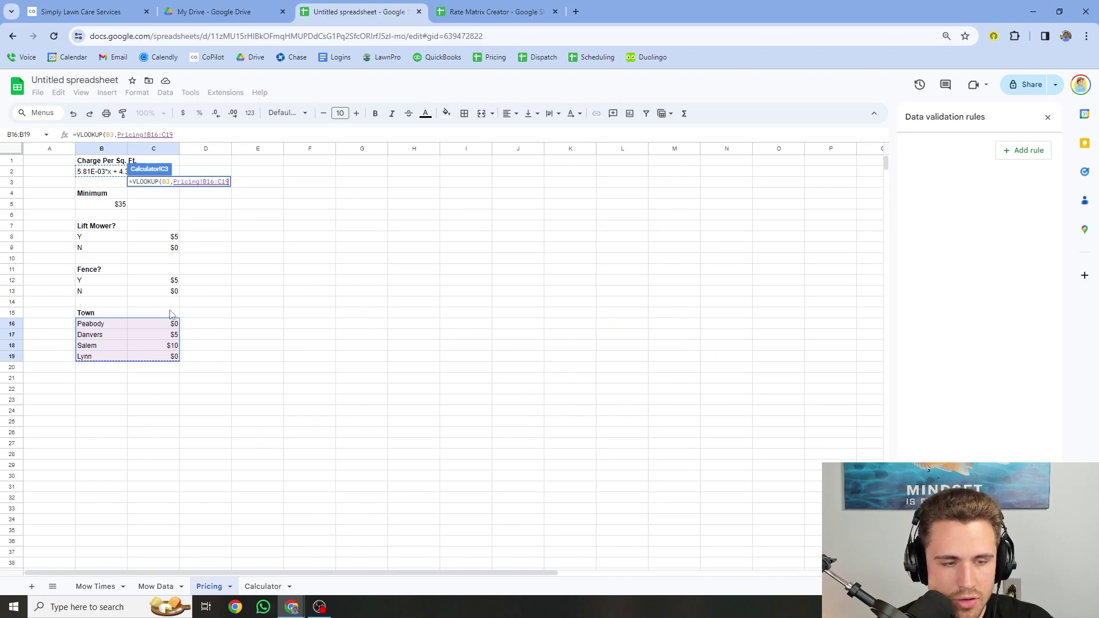
{"action": "type", "text": ",2"}
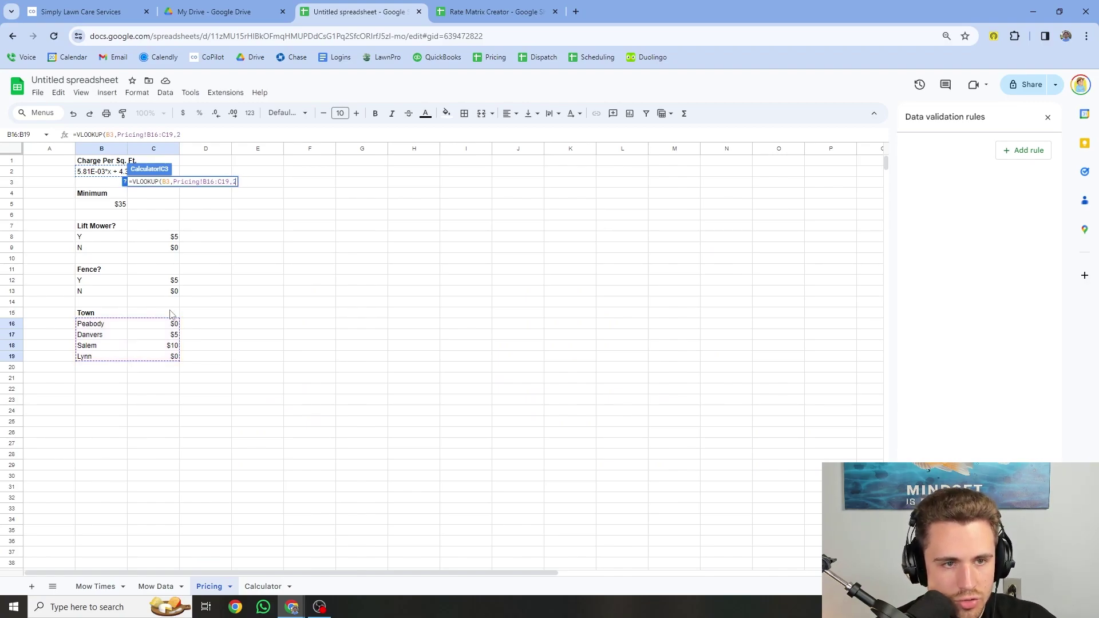
{"action": "type", "text": ",0"}
{"action": "key", "text": "Return"}
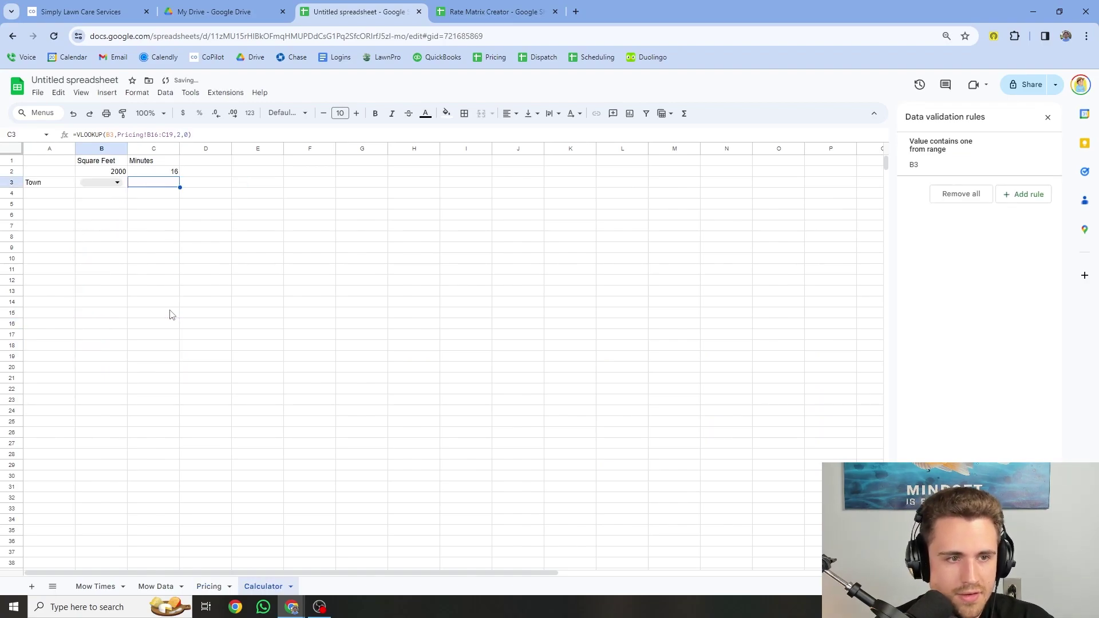
Test the surcharge lookup by choosing Peabody, Danvers, Salem and Lynn in turn in the B3 town dropdown.
{"action": "left_click", "coordinate": [115, 183]}
{"action": "left_click", "coordinate": [99, 200]}
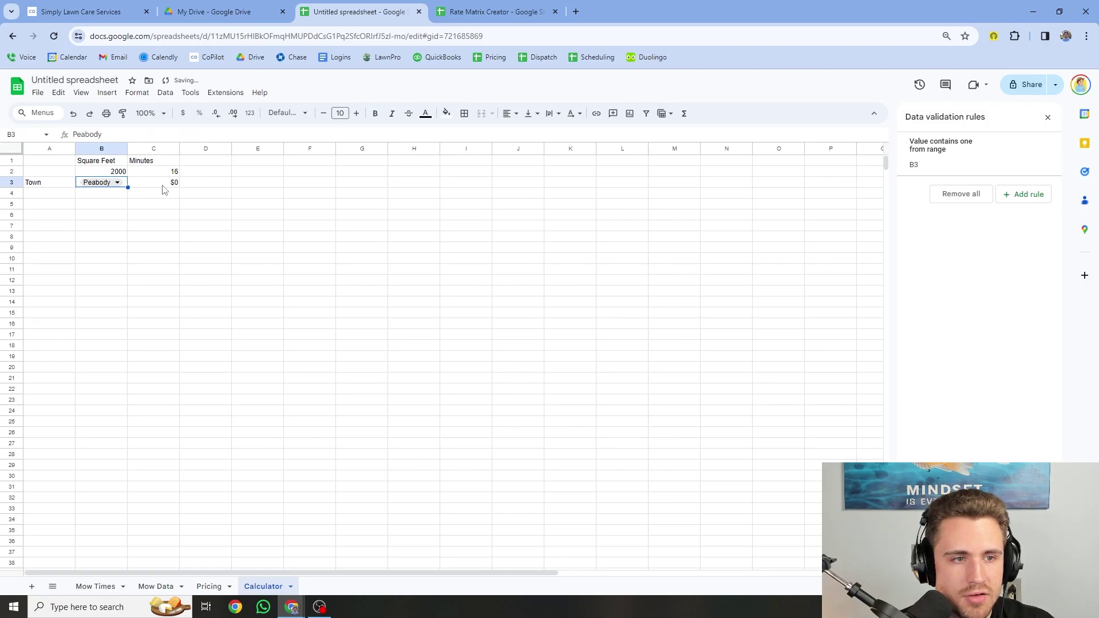
{"action": "left_click", "coordinate": [117, 182]}
{"action": "left_click", "coordinate": [105, 212]}
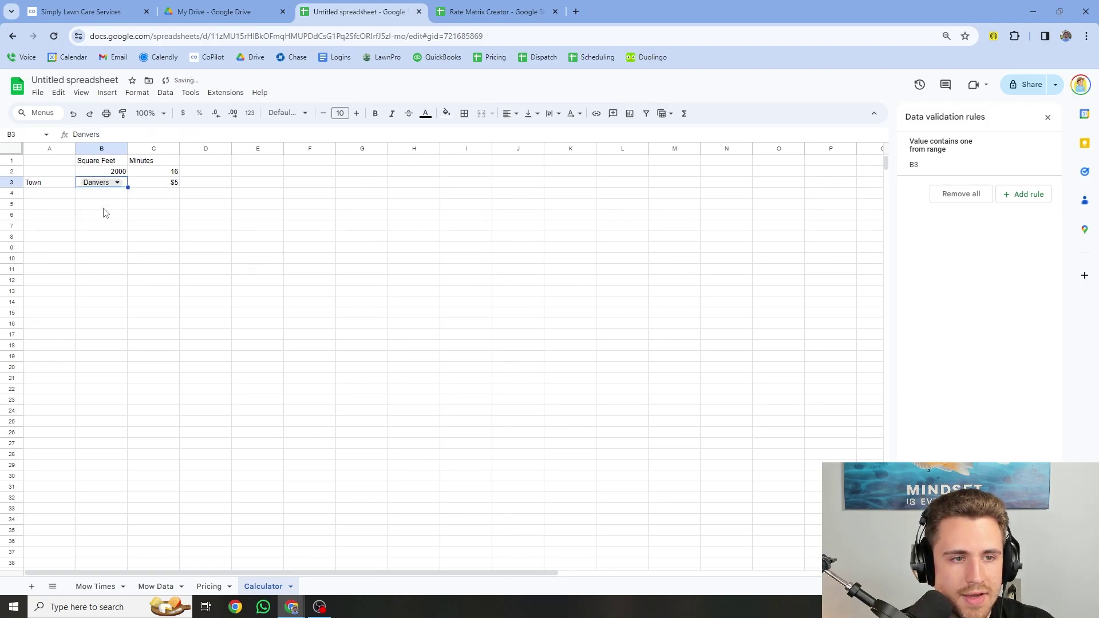
{"action": "left_click", "coordinate": [117, 183]}
{"action": "left_click", "coordinate": [115, 225]}
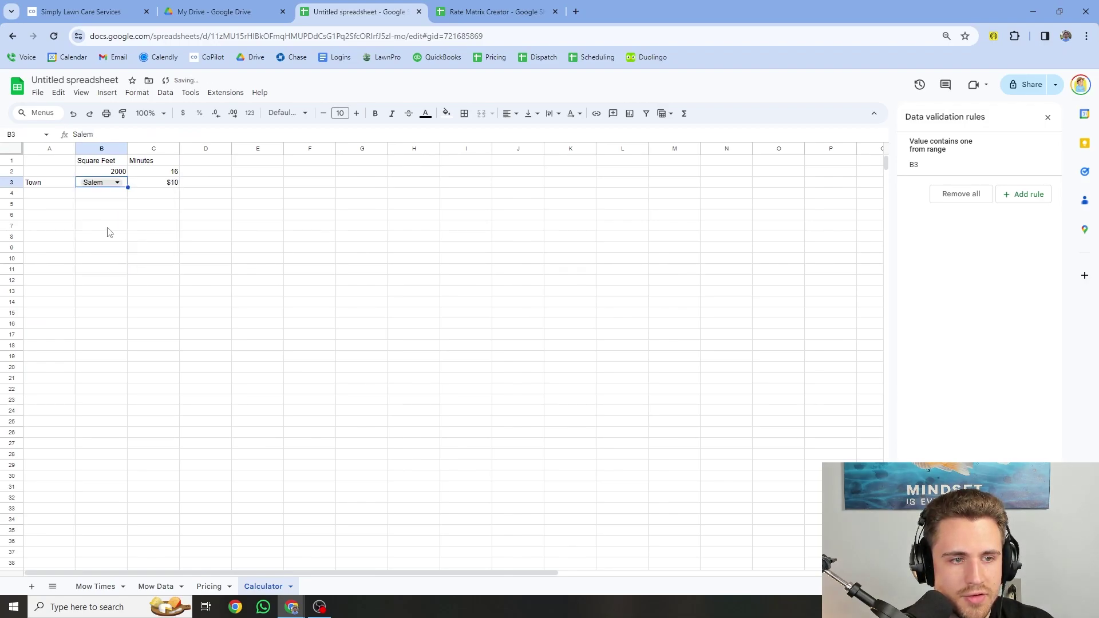
{"action": "left_click", "coordinate": [115, 183]}
{"action": "left_click", "coordinate": [98, 246]}
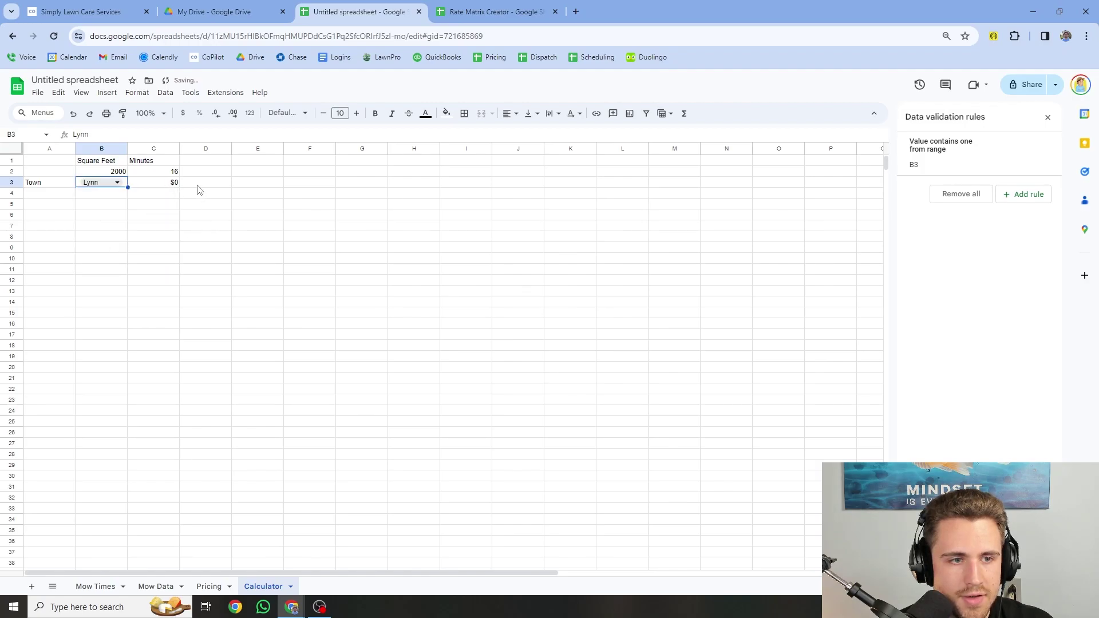
Create a filter on the town table B15:C19 of the Pricing sheet and sort the Town column A to Z.
{"action": "left_click", "coordinate": [209, 586]}
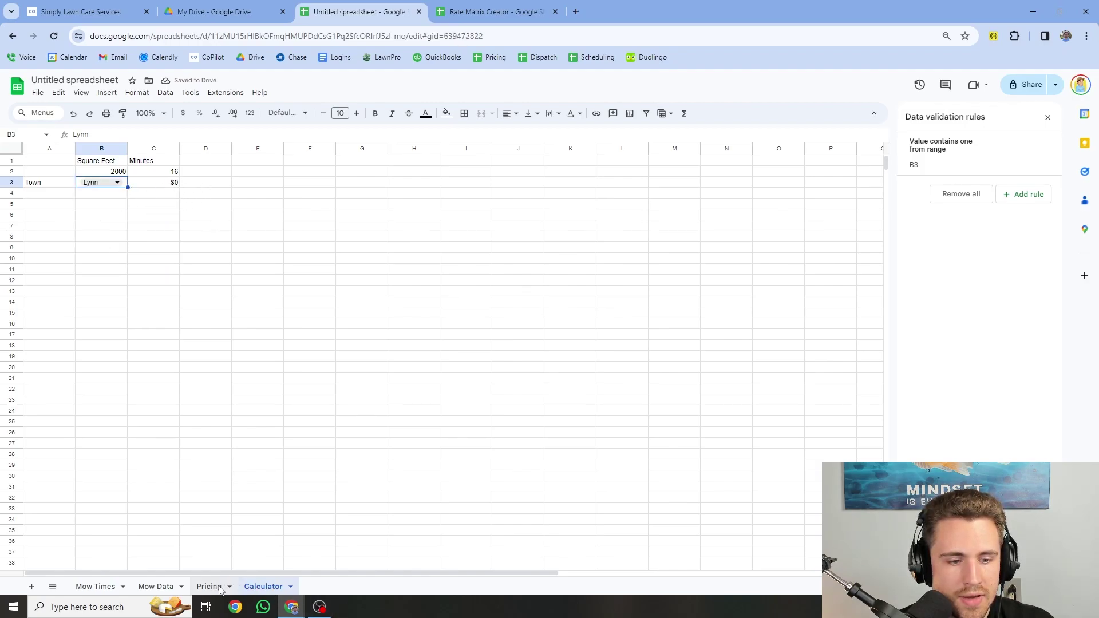
{"action": "left_click", "coordinate": [250, 381]}
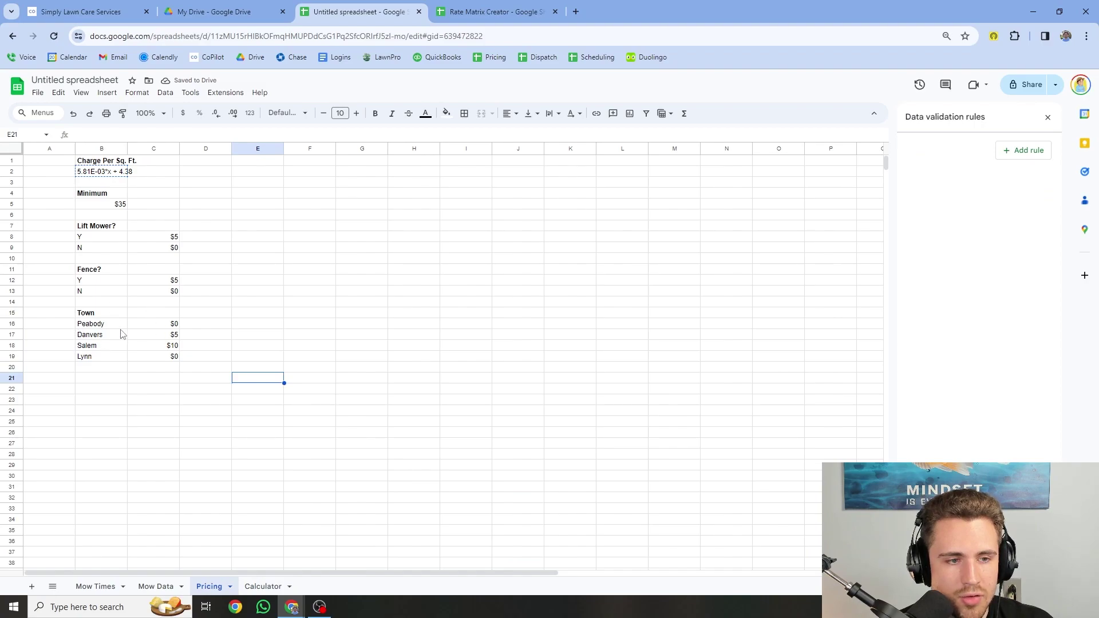
{"action": "left_click_drag", "start_coordinate": [103, 314], "coordinate": [172, 360]}
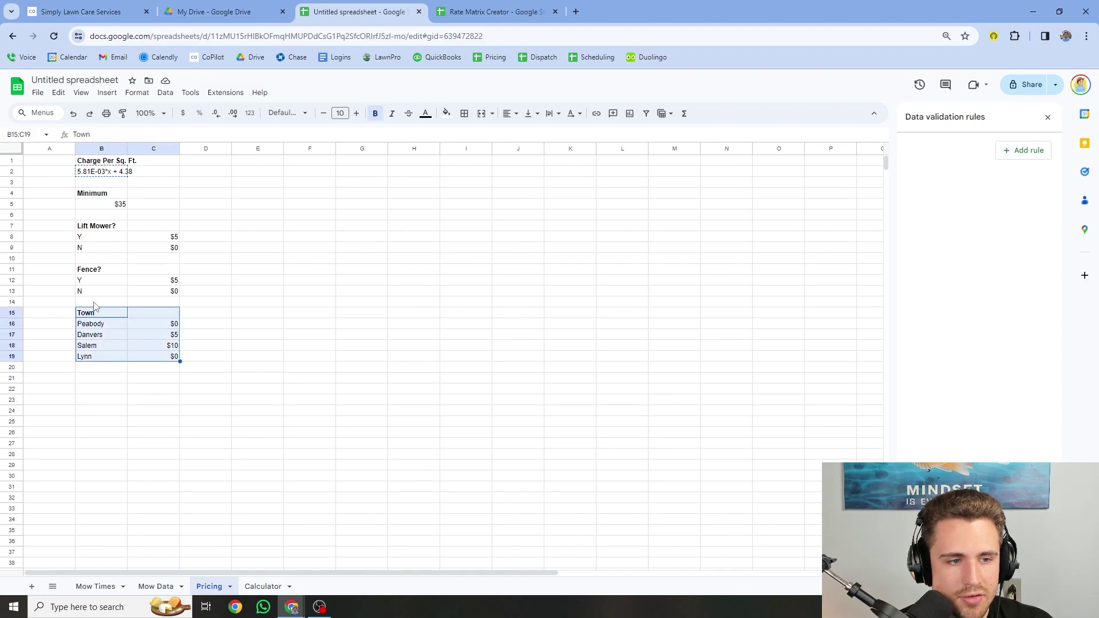
{"action": "left_click", "coordinate": [165, 92]}
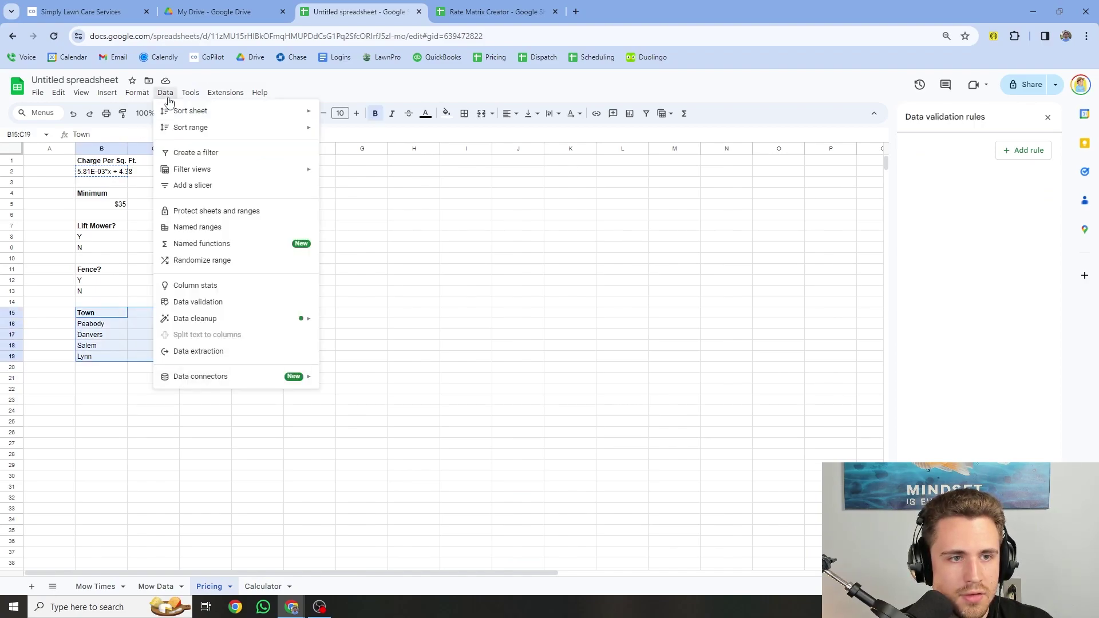
{"action": "left_click", "coordinate": [210, 154]}
{"action": "left_click", "coordinate": [121, 312]}
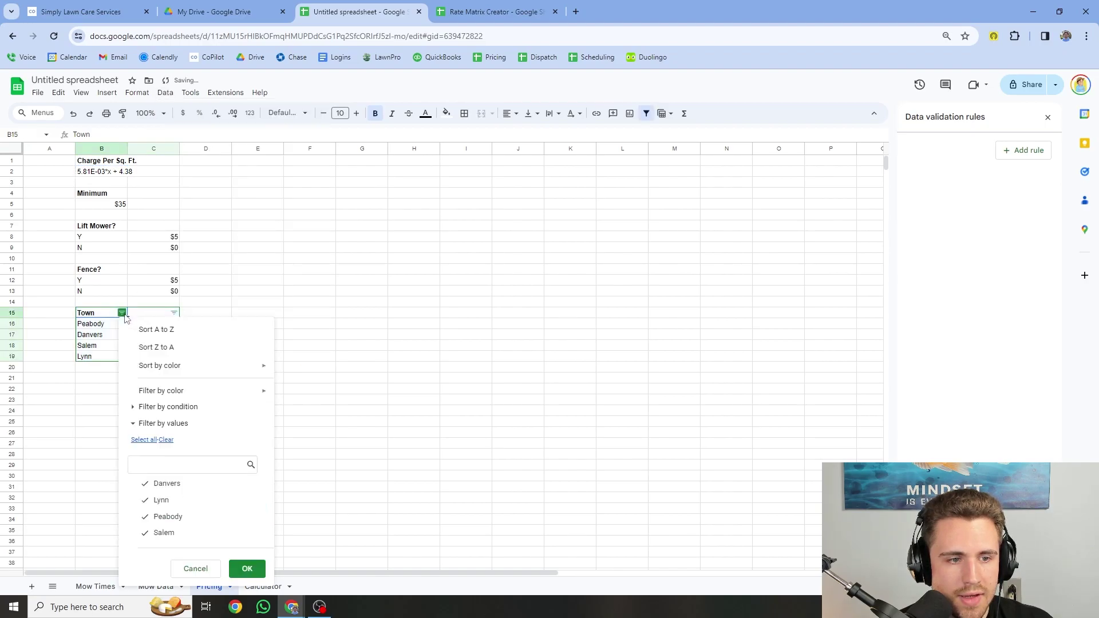
{"action": "left_click", "coordinate": [154, 327]}
{"action": "left_click", "coordinate": [314, 359]}
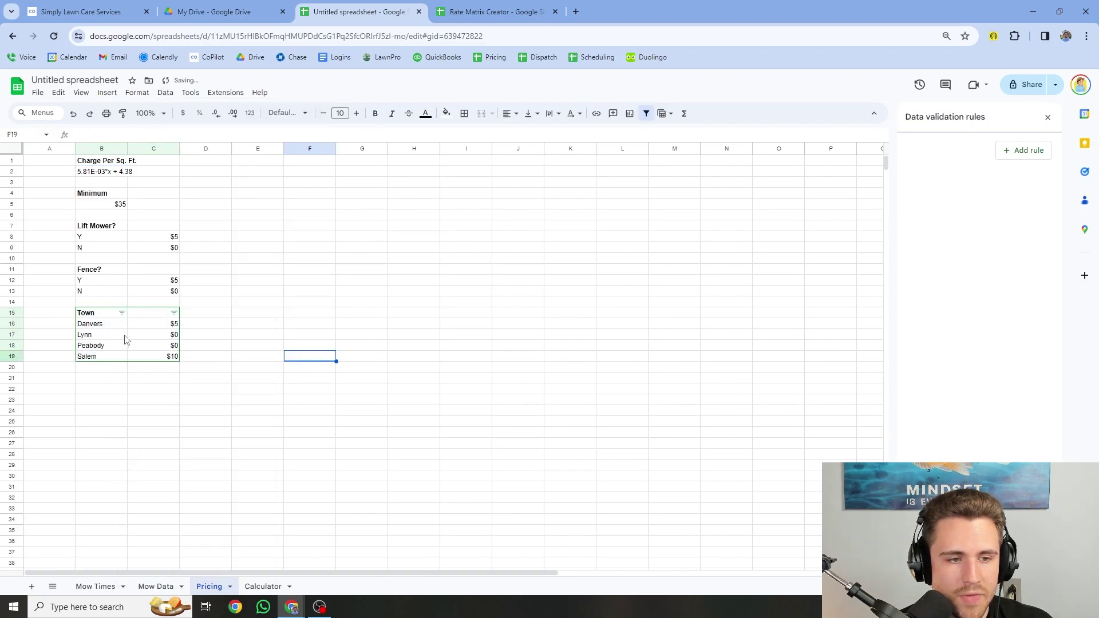
Check the town order in the Calculator sheet's B3 dropdown and choose Salem.
{"action": "left_click", "coordinate": [263, 586]}
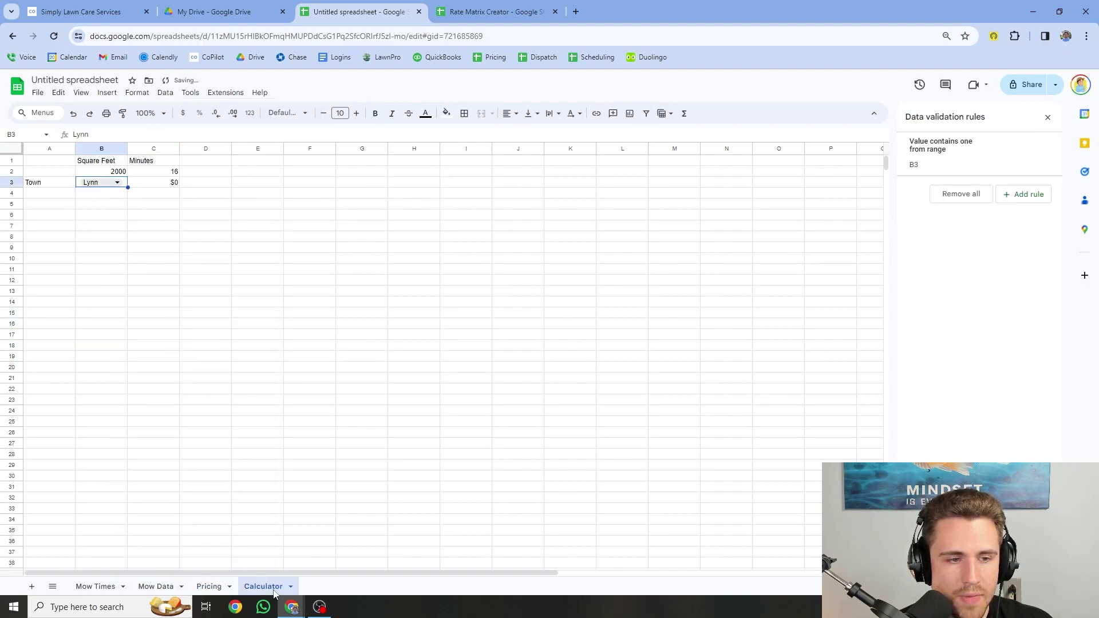
{"action": "left_click", "coordinate": [117, 182]}
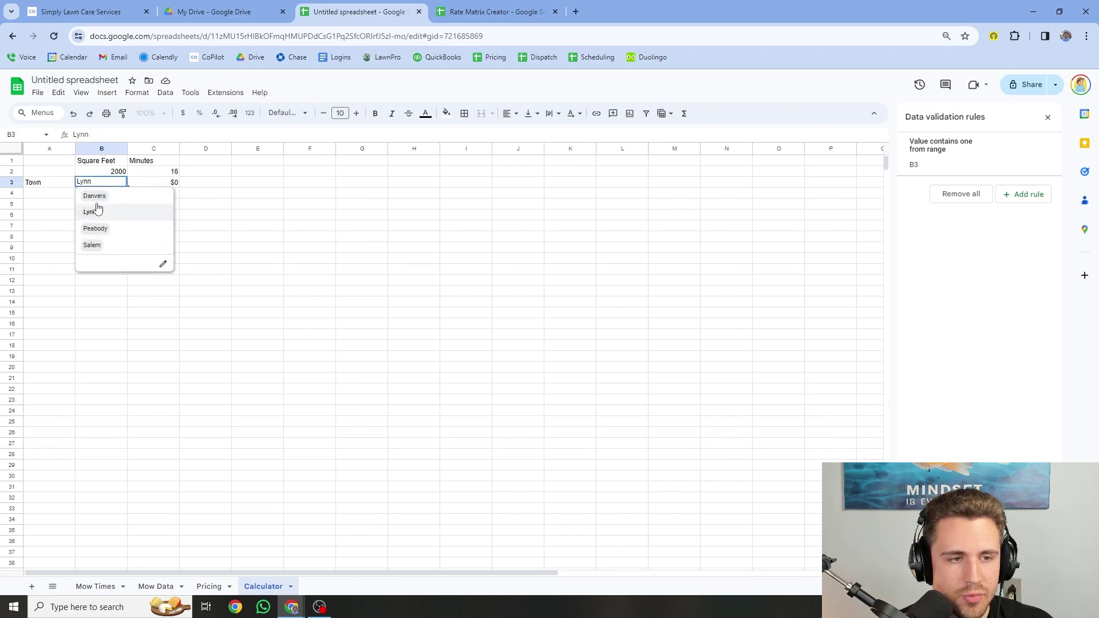
{"action": "left_click", "coordinate": [98, 247]}
{"action": "left_click", "coordinate": [155, 205]}
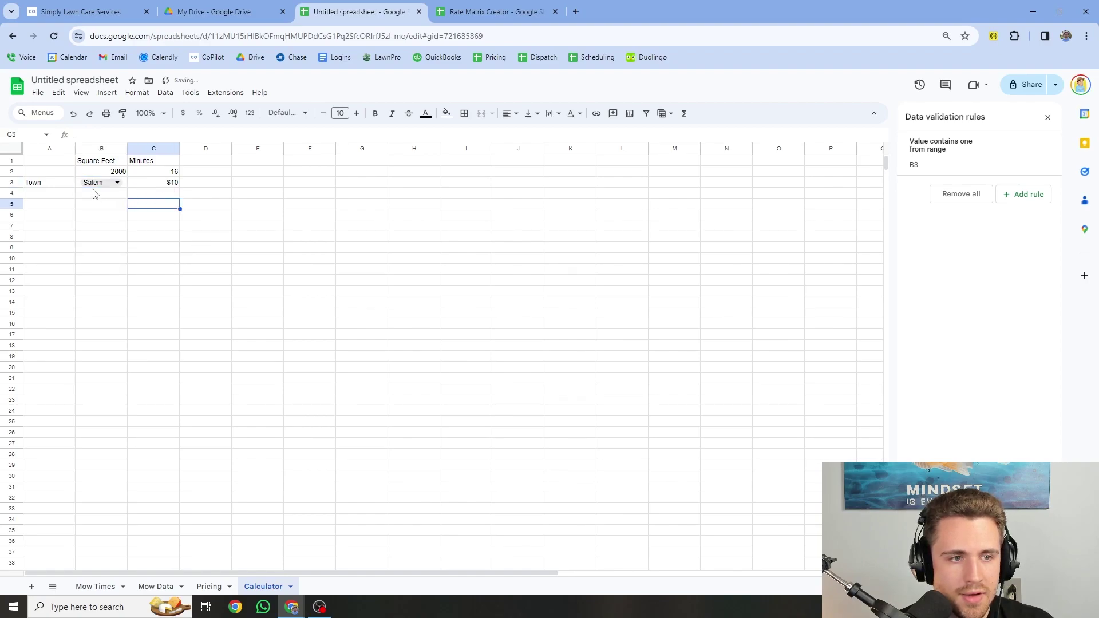
Set Peabody's surcharge to $5 in Pricing C18 and choose Peabody in Calculator B3.
{"action": "left_click", "coordinate": [209, 586]}
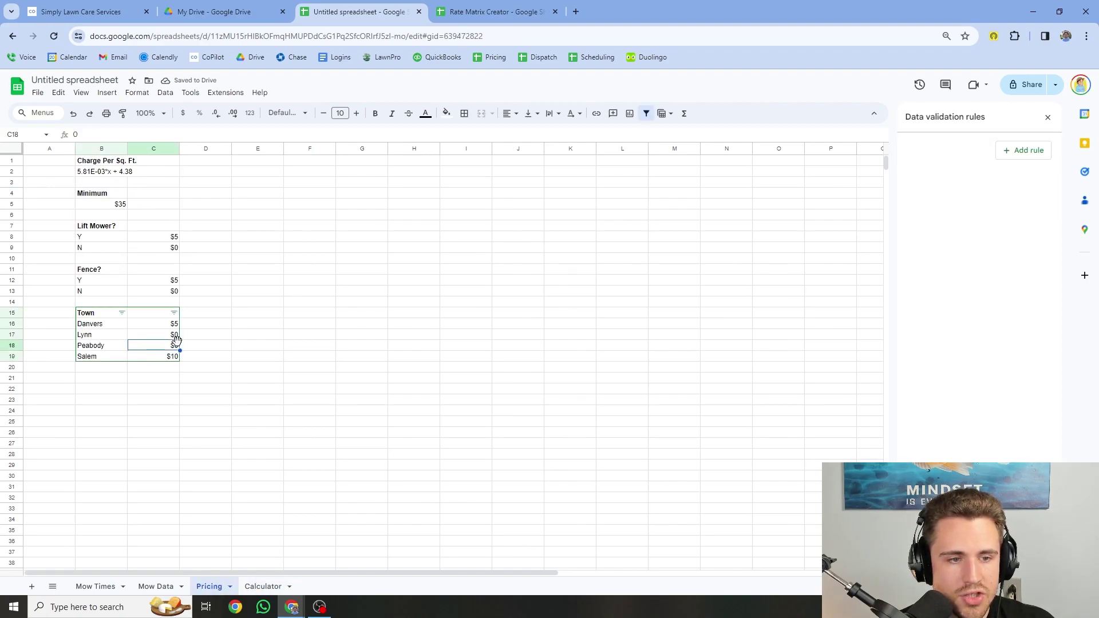
{"action": "left_click", "coordinate": [223, 371]}
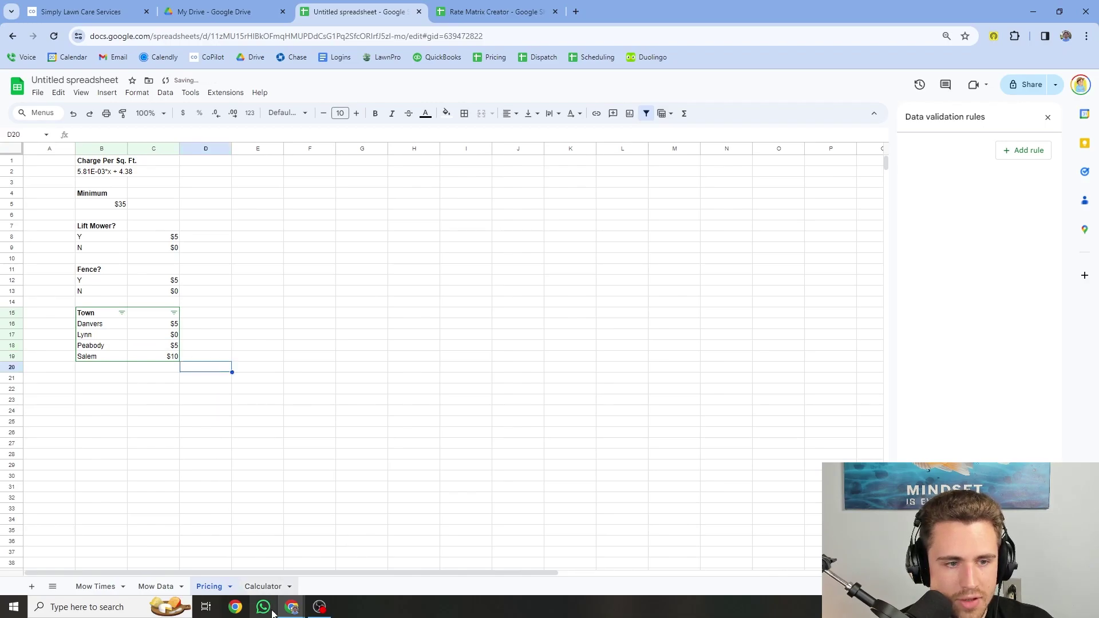
{"action": "left_click", "coordinate": [263, 586]}
{"action": "left_click", "coordinate": [100, 182]}
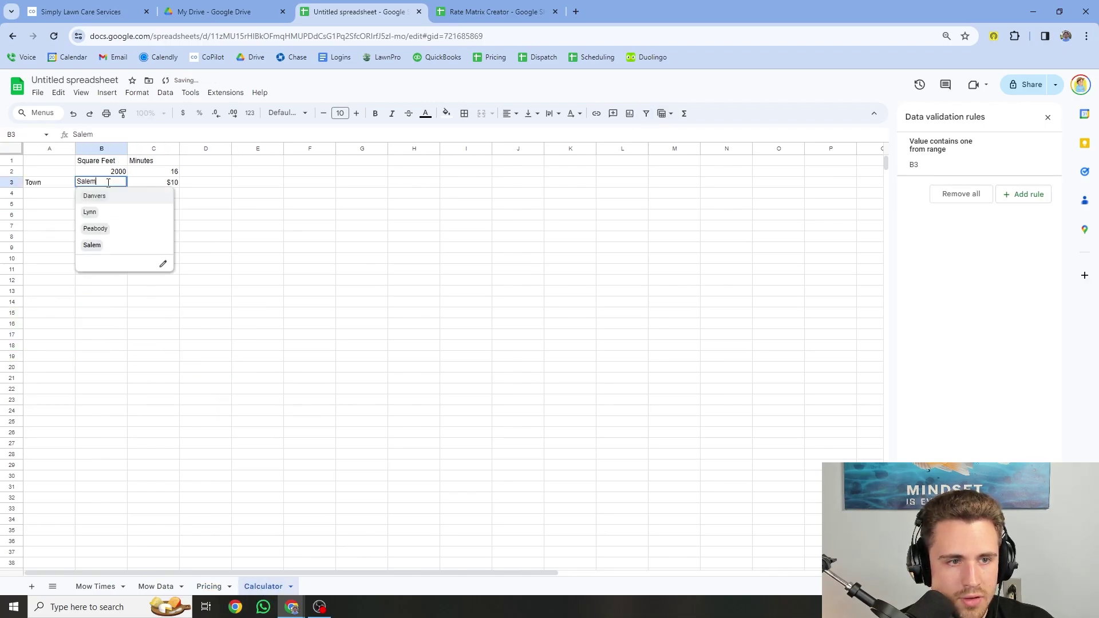
{"action": "left_click", "coordinate": [107, 228]}
Label Calculator A4 Lift Mower? and add a Dropdown (from a range) rule to B4 with Pricing!B8:B9 as its source.
{"action": "key", "text": "Home"}
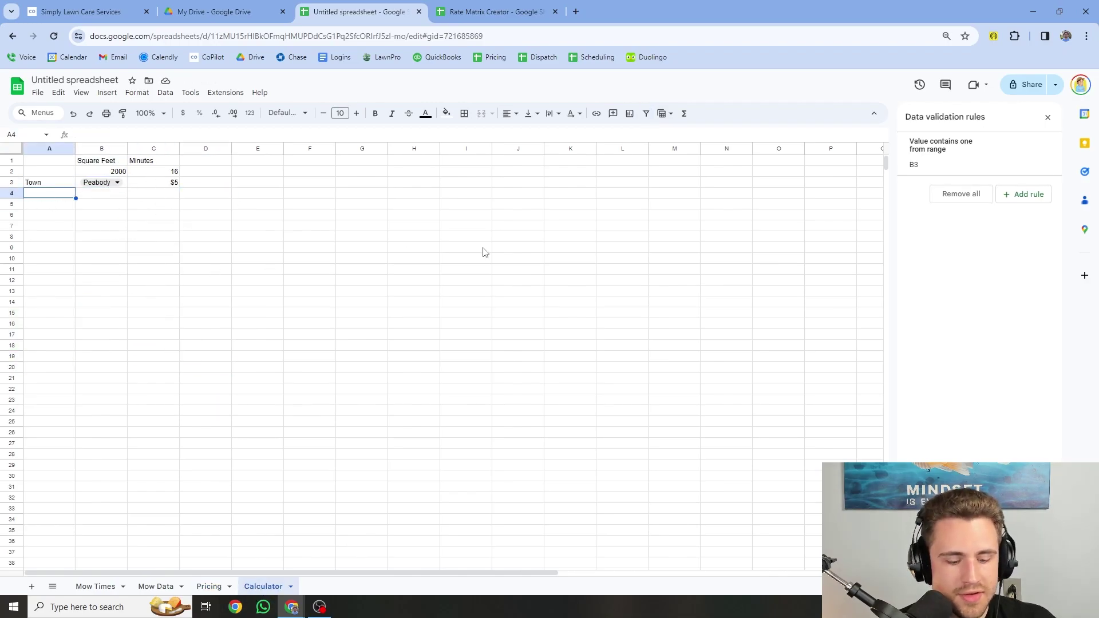
{"action": "type", "text": "Lift Mower?"}
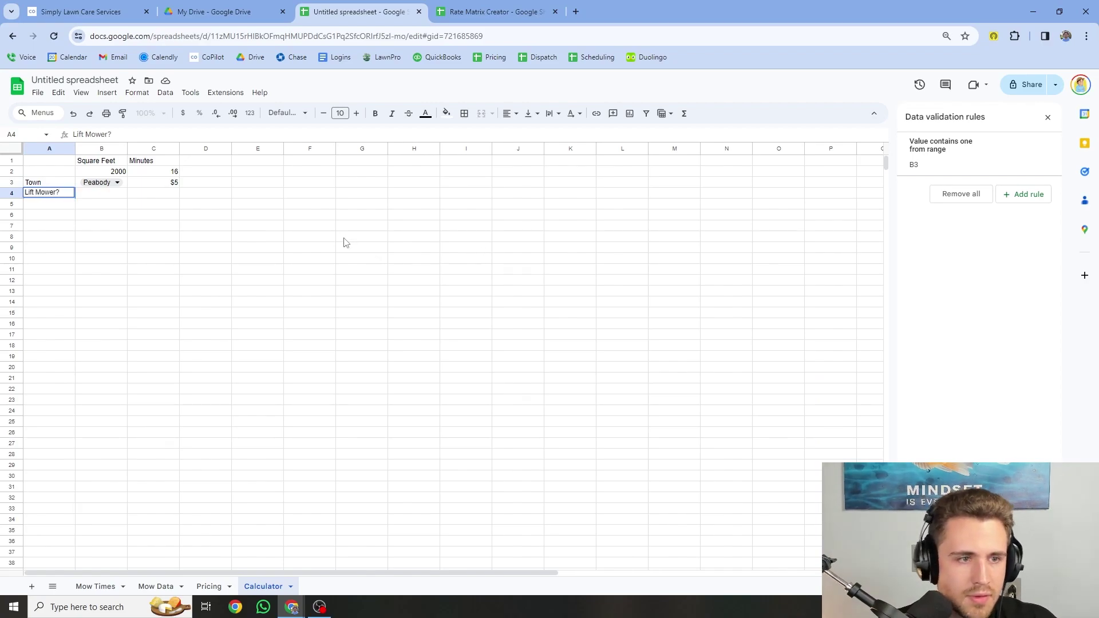
{"action": "left_click", "coordinate": [124, 200]}
{"action": "left_click", "coordinate": [165, 92]}
{"action": "left_click", "coordinate": [1023, 194]}
{"action": "left_click", "coordinate": [974, 207]}
{"action": "left_click", "coordinate": [209, 586]}
{"action": "left_click", "coordinate": [611, 365]}
{"action": "left_click_drag", "start_coordinate": [109, 236], "coordinate": [163, 248]}
Enter =VLOOKUP(B4,Pricing!B8:C9,2,0) in Calculator C4 to look up the lift mower surcharge.
{"action": "type", "text": "=VLOOKUP(B4,"}
{"action": "left_click", "coordinate": [156, 194]}
{"action": "key", "text": "Delete"}
{"action": "type", "text": "=VLOOKUP("}
{"action": "left_click", "coordinate": [87, 195]}
{"action": "type", "text": ","}
{"action": "left_click", "coordinate": [208, 587]}
{"action": "type", "text": ",2,"}
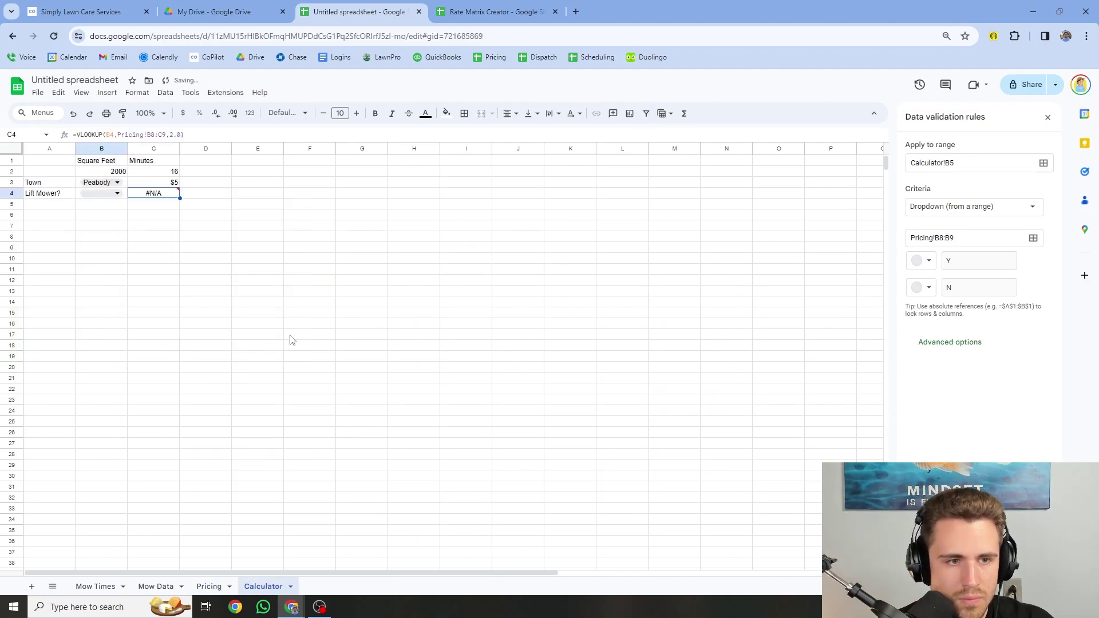
Start a Master section in E1 of the Calculator sheet with a $/hr label in E2 and $80 in F2.
{"action": "left_click", "coordinate": [258, 163]}
{"action": "type", "text": "Master"}
{"action": "key", "text": "Return"}
{"action": "type", "text": "$/hr"}
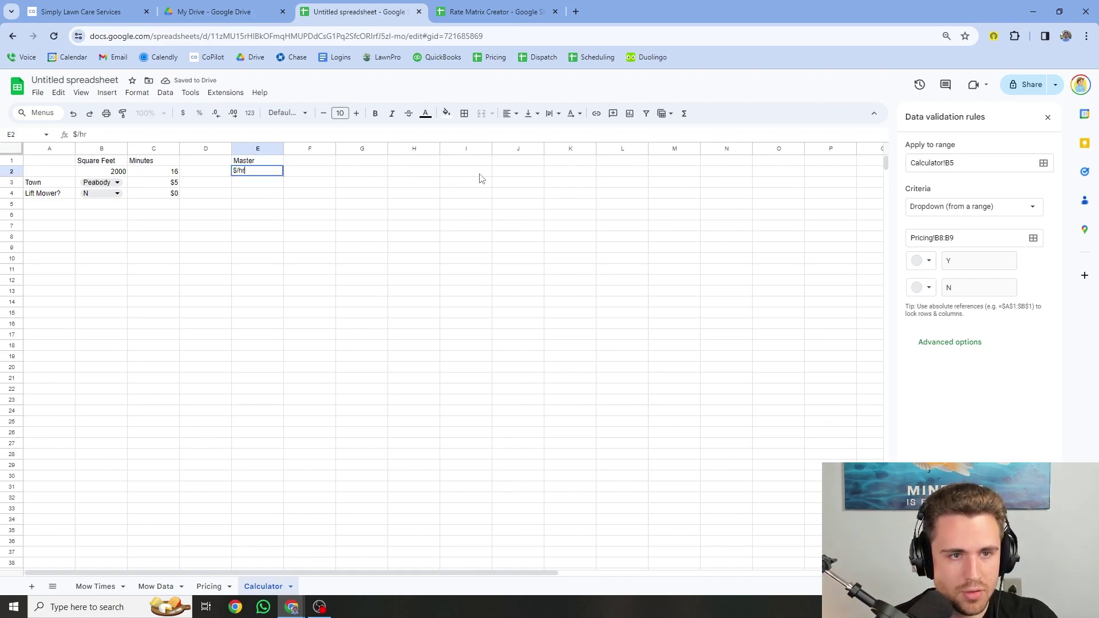
{"action": "key", "text": "Tab"}
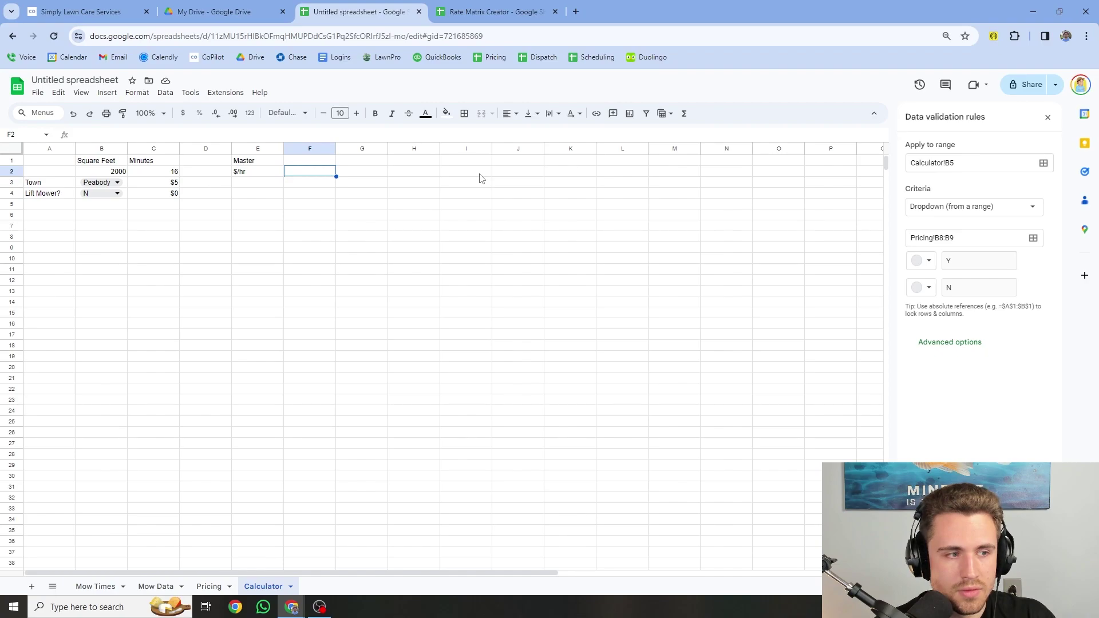
{"action": "type", "text": "$80"}
{"action": "key", "text": "Return"}
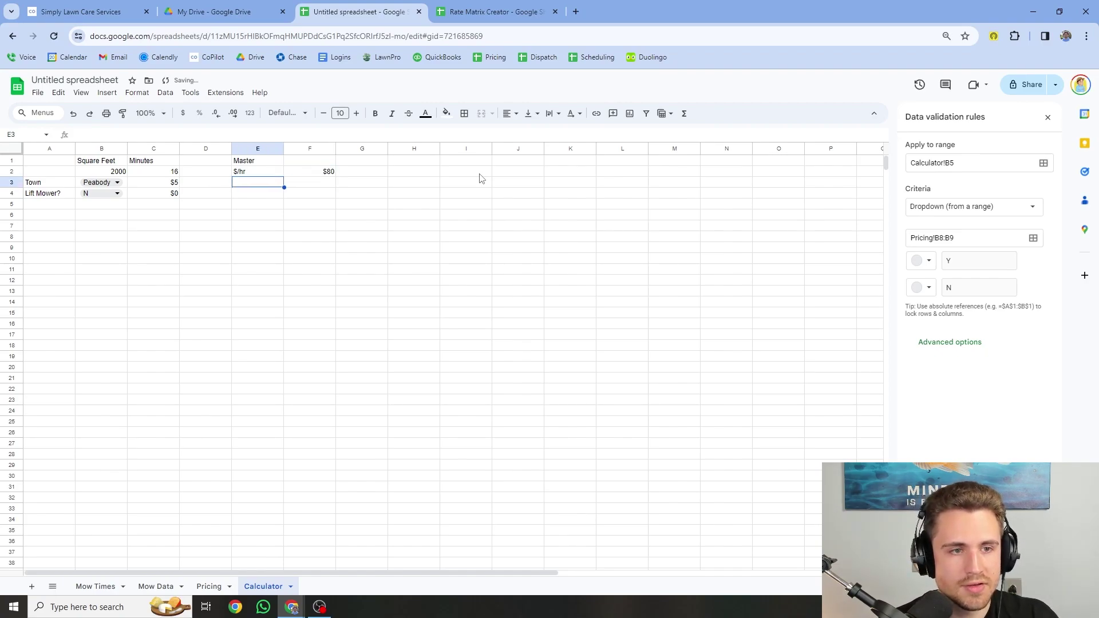
{"action": "left_click", "coordinate": [323, 173]}
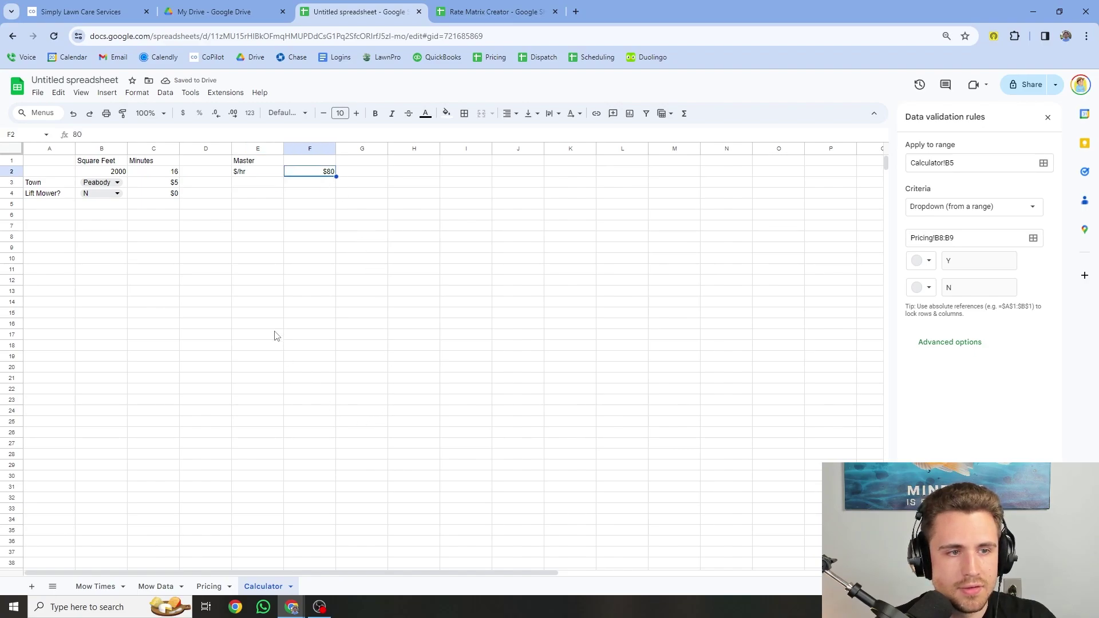
{"action": "left_click", "coordinate": [173, 175]}
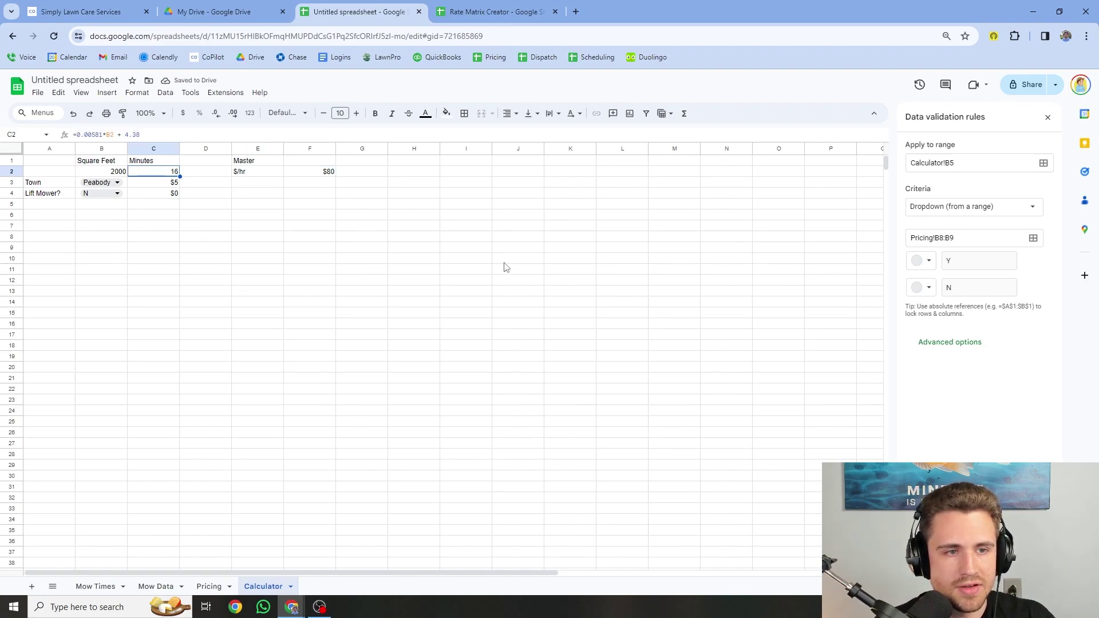
{"action": "left_click", "coordinate": [323, 171]}
{"action": "left_click", "coordinate": [276, 185]}
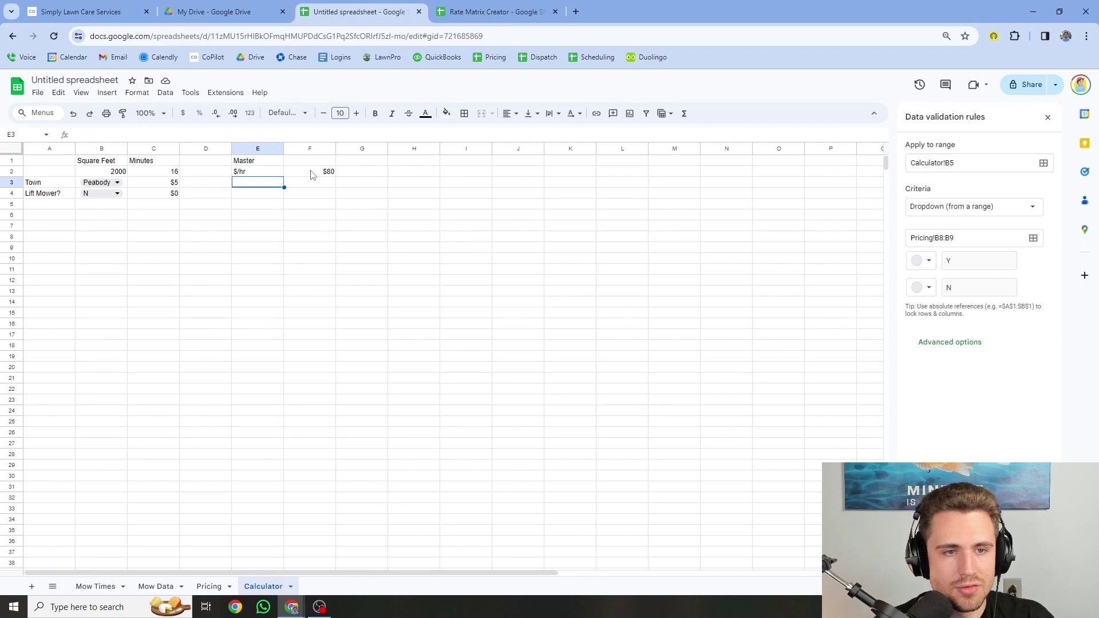
Label Calculator E3 $/minute beneath the $/hr label in the Master section.
{"action": "left_click", "coordinate": [311, 173]}
{"action": "left_click", "coordinate": [252, 183]}
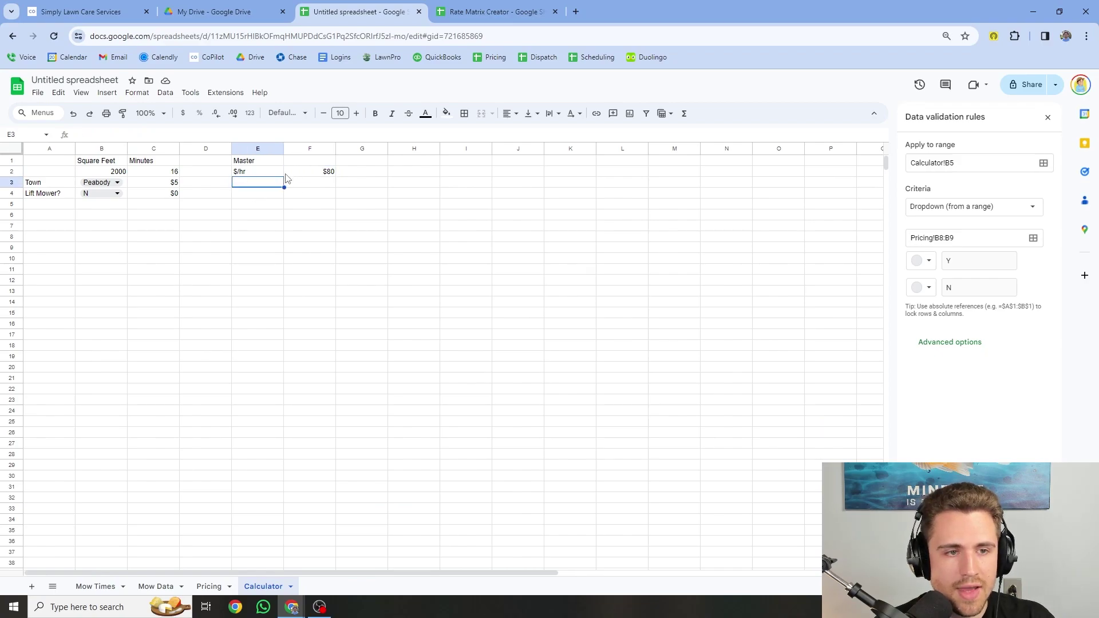
{"action": "left_click", "coordinate": [166, 176]}
{"action": "left_click", "coordinate": [253, 184]}
{"action": "type", "text": "$/minute"}
{"action": "key", "text": "Tab"}
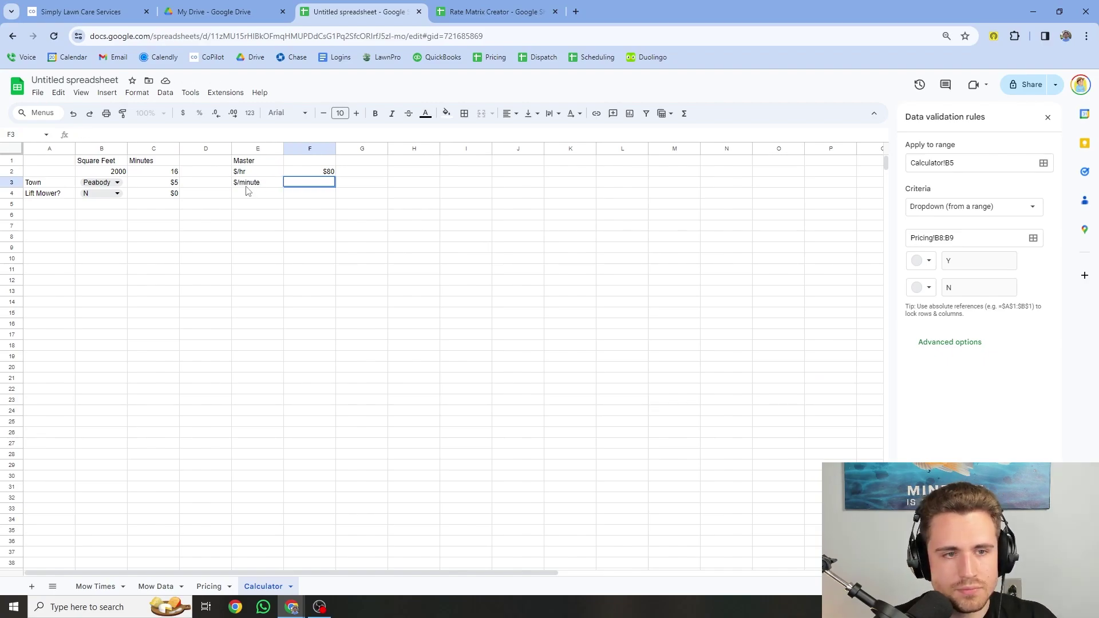
Enter =SUM(F2/60) in F3 to get the per-minute rate and display it with three decimal places.
{"action": "left_click", "coordinate": [684, 114]}
{"action": "left_click", "coordinate": [694, 132]}
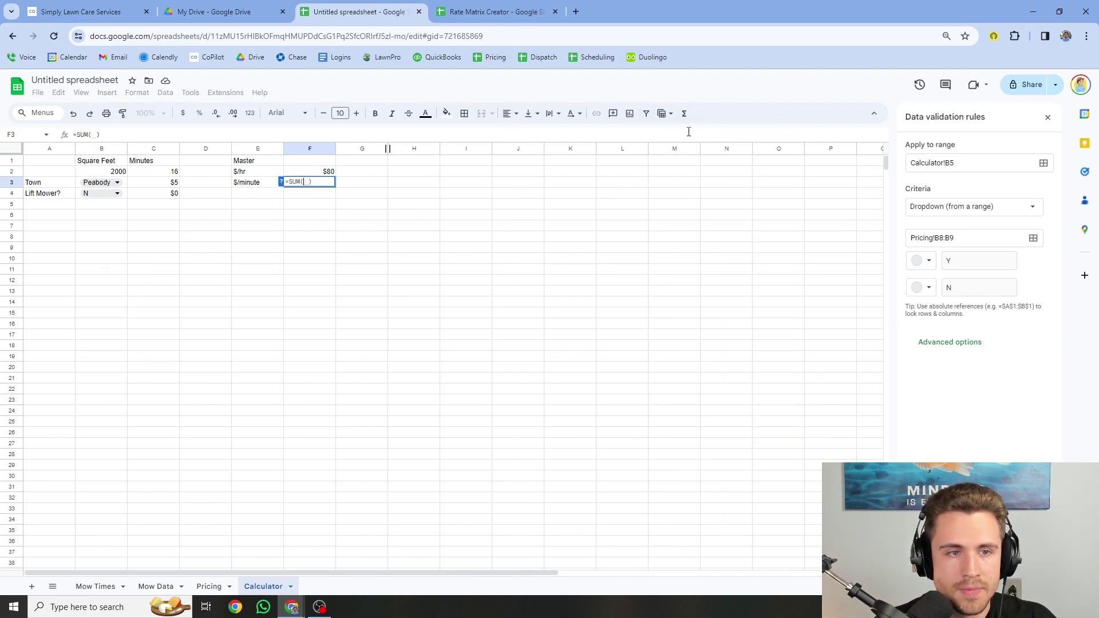
{"action": "left_click", "coordinate": [320, 173]}
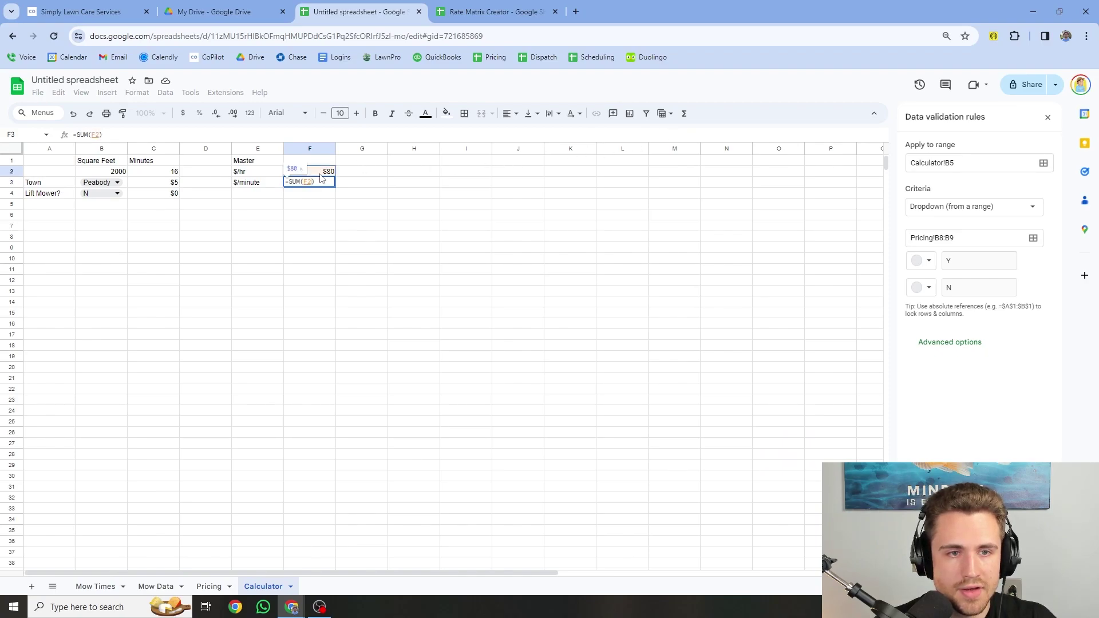
{"action": "type", "text": "/"}
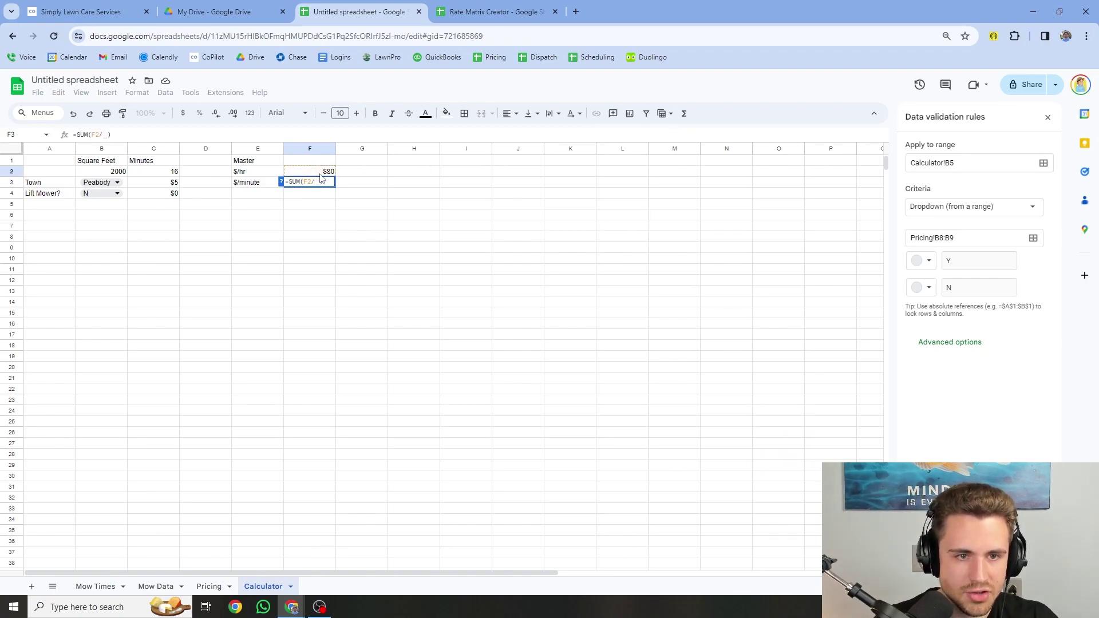
{"action": "type", "text": "60"}
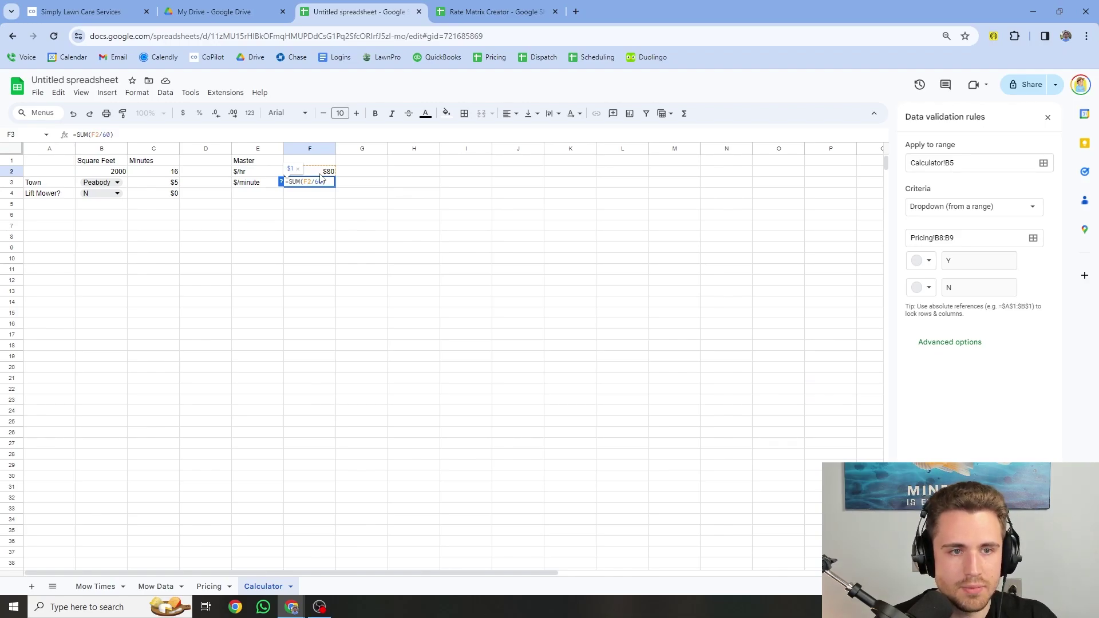
{"action": "key", "text": "Return"}
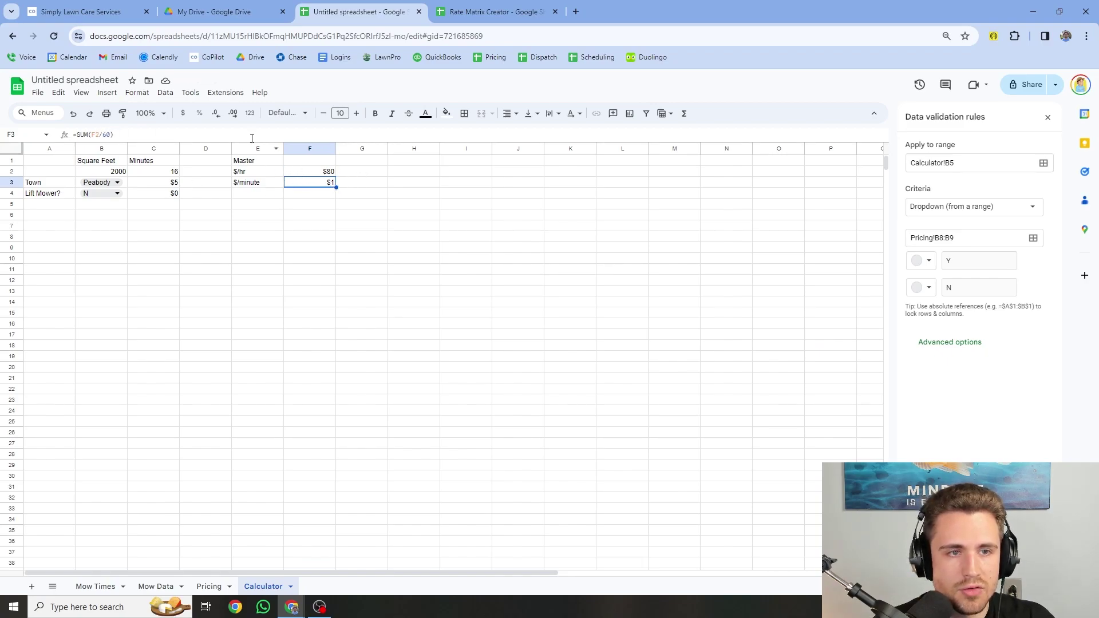
{"action": "left_click", "coordinate": [233, 116]}
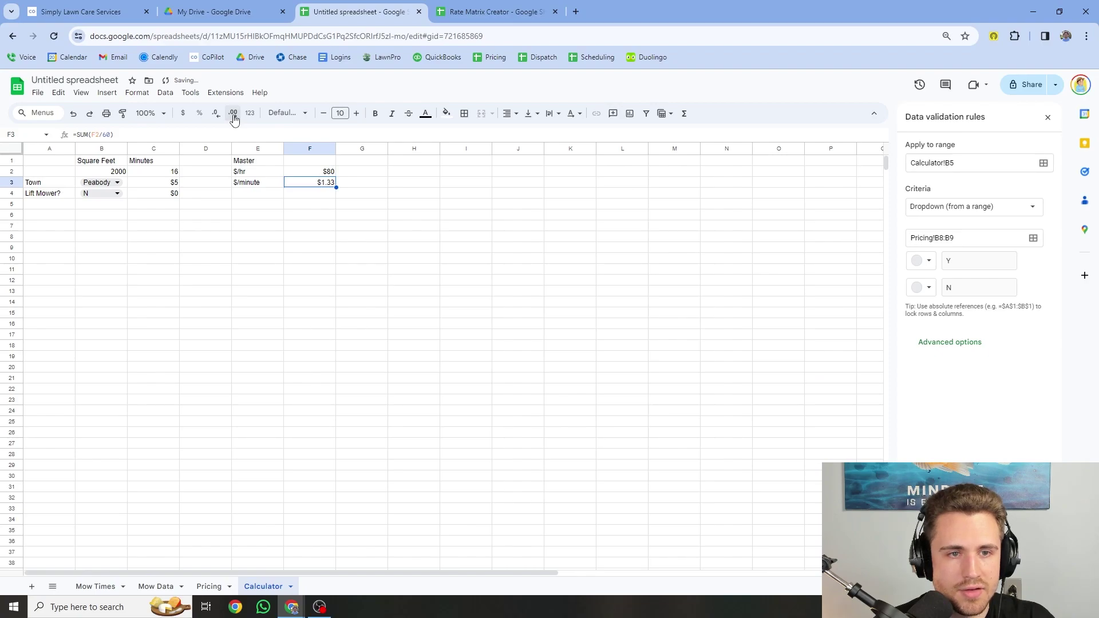
{"action": "left_click", "coordinate": [233, 117]}
Label E4 Price Before Minimum and widen column E to fit the text.
{"action": "left_click", "coordinate": [319, 196]}
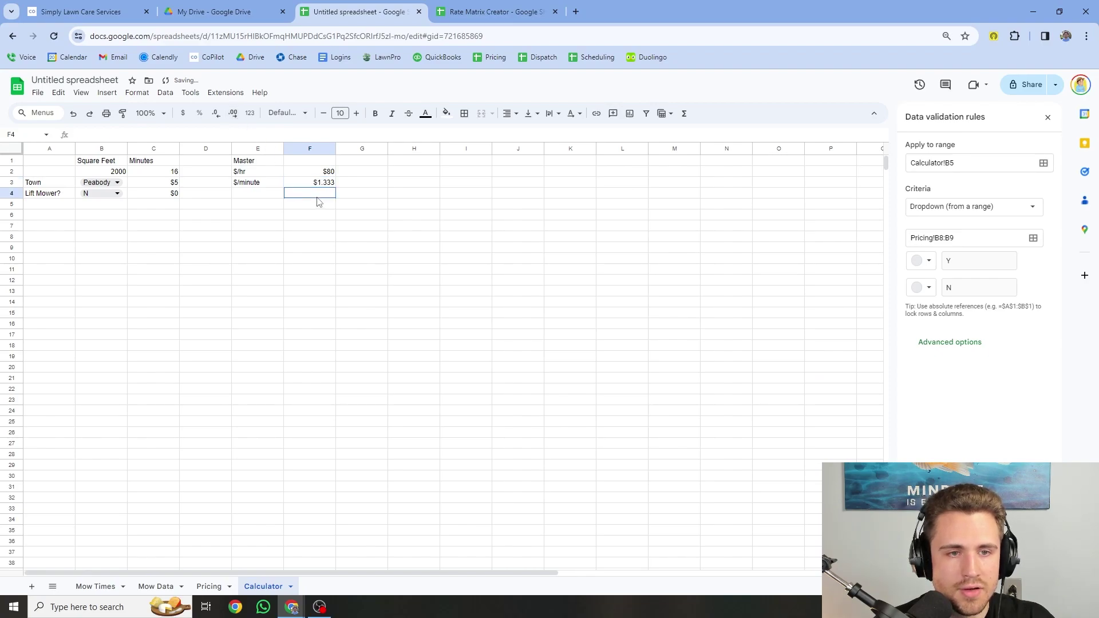
{"action": "key", "text": "Left"}
{"action": "type", "text": "Price Before Minimum"}
{"action": "left_click", "coordinate": [361, 205]}
{"action": "double_click", "coordinate": [284, 145]}
{"action": "left_click", "coordinate": [424, 236]}
Enter =SUM(F3*C2+C3+C4) in F4 to compute the price before the minimum.
{"action": "left_click", "coordinate": [347, 196]}
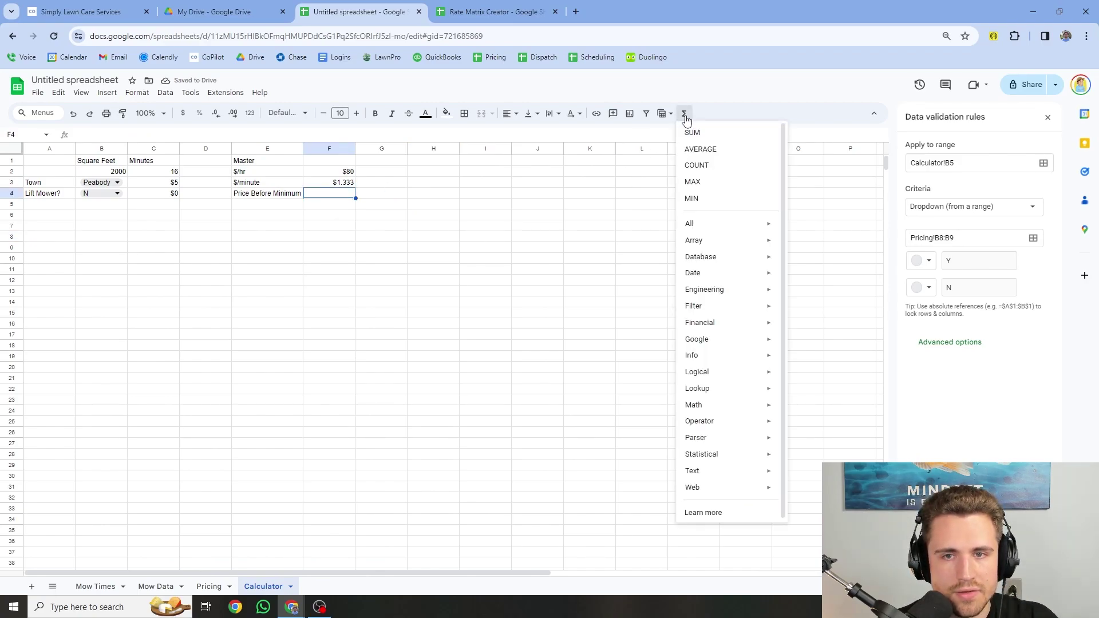
{"action": "left_click", "coordinate": [692, 133]}
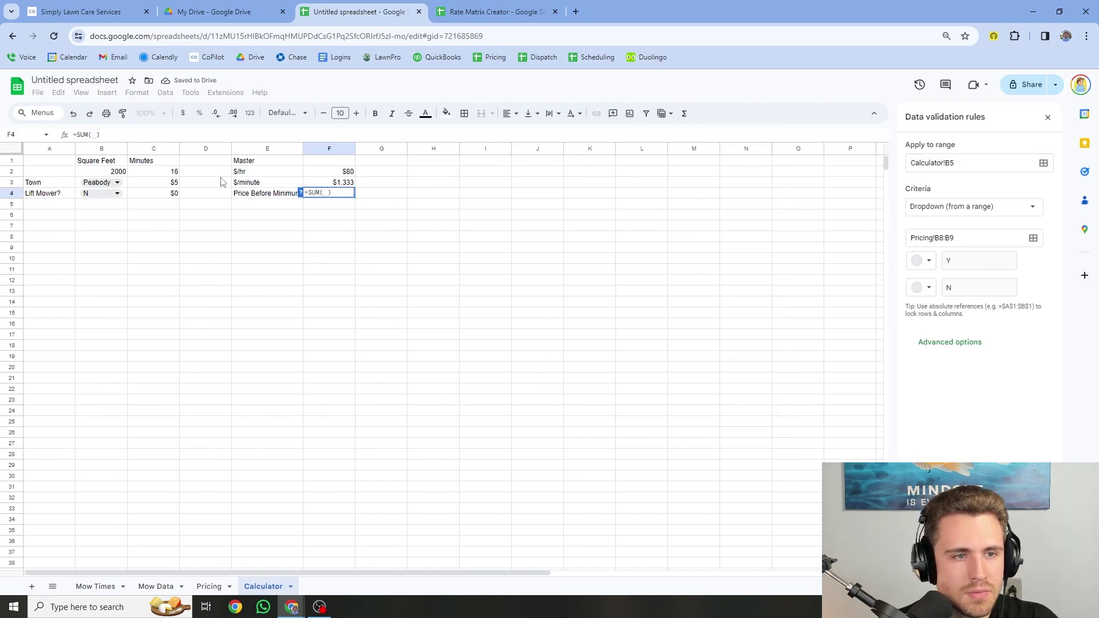
{"action": "left_click", "coordinate": [347, 183]}
{"action": "type", "text": "*"}
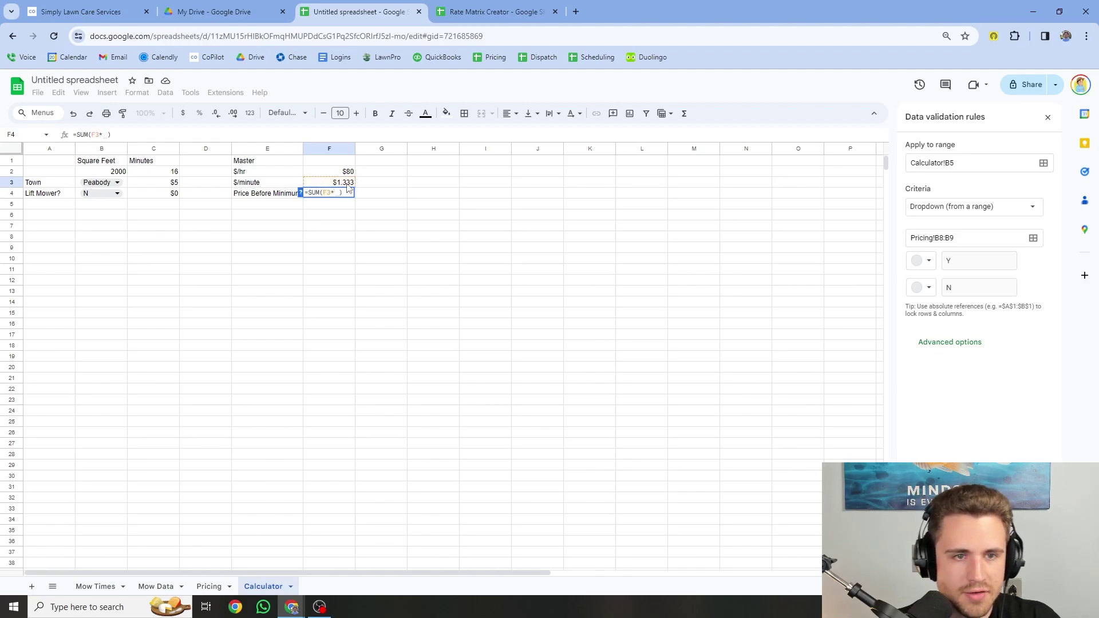
{"action": "left_click", "coordinate": [173, 176]}
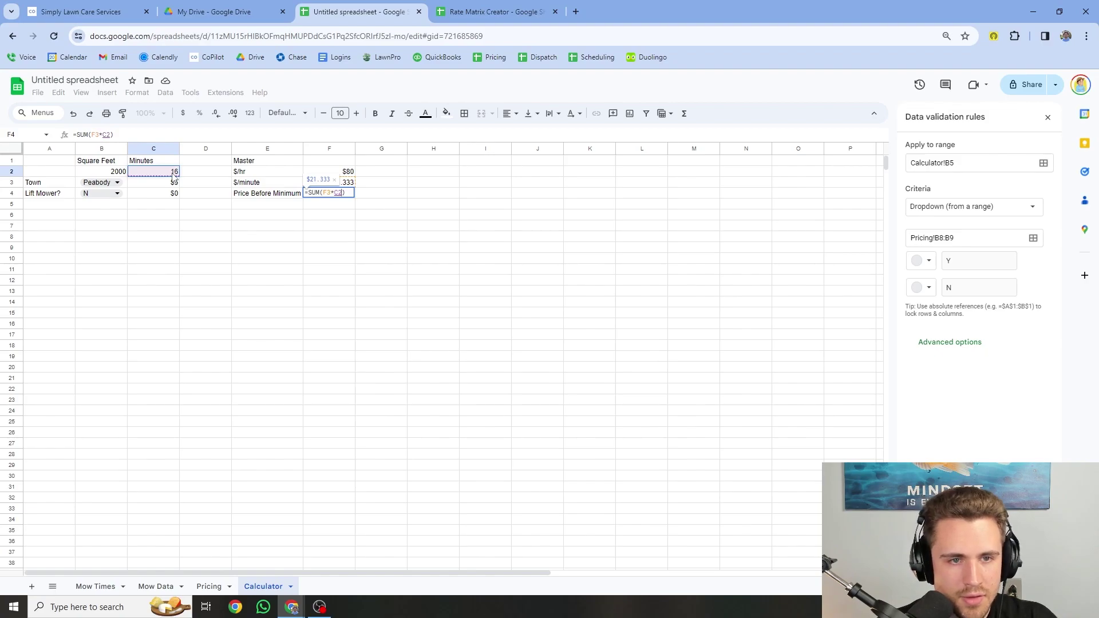
{"action": "type", "text": "+"}
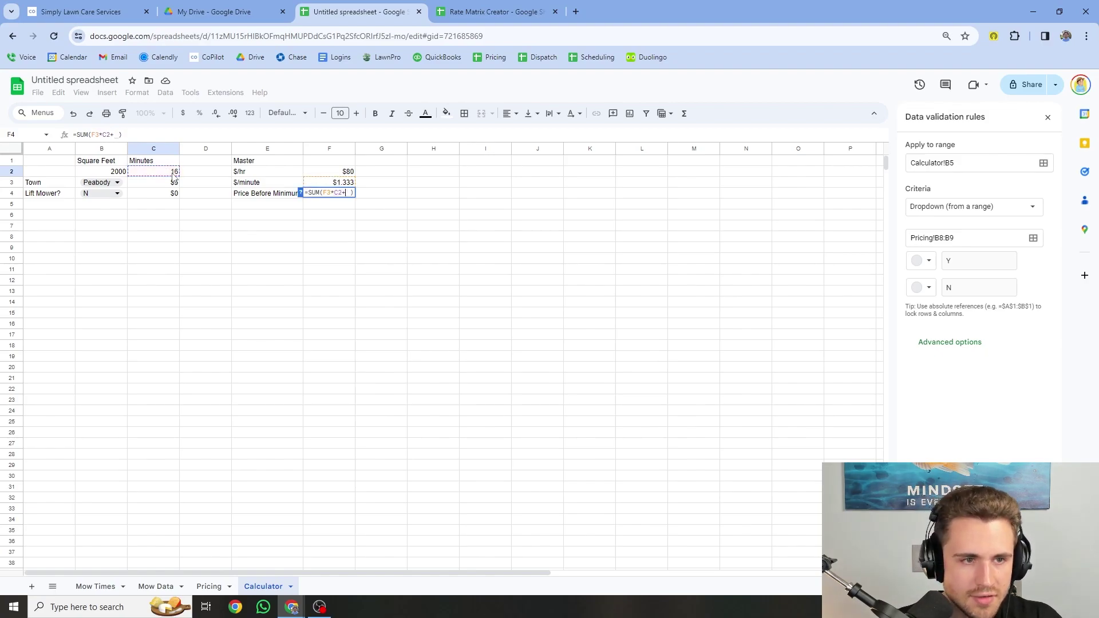
{"action": "left_click", "coordinate": [163, 186]}
{"action": "type", "text": "+"}
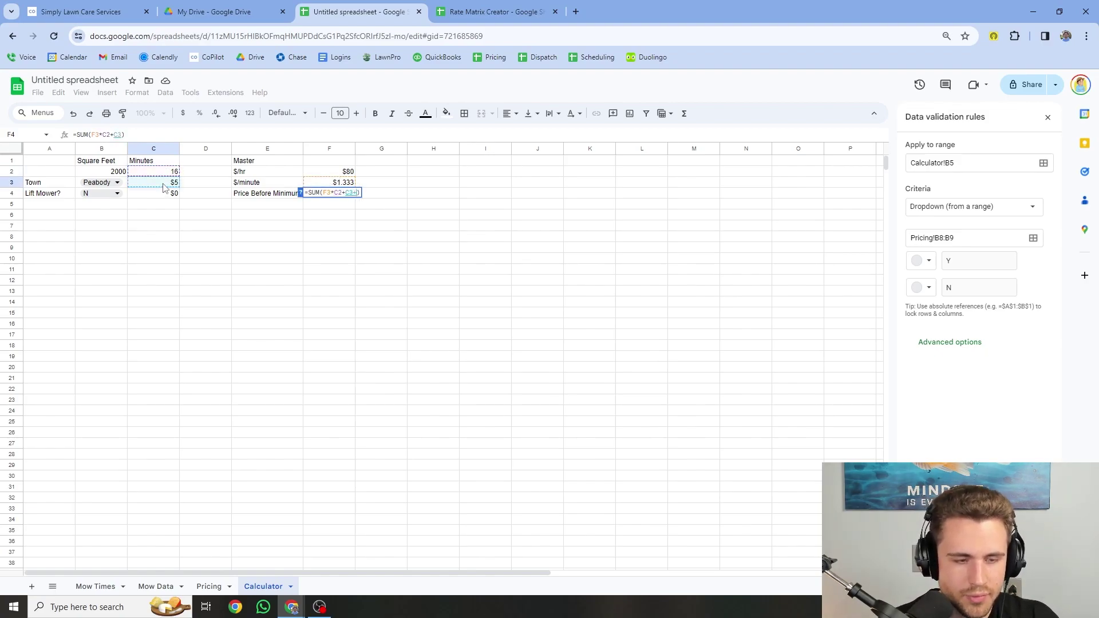
{"action": "left_click", "coordinate": [165, 196]}
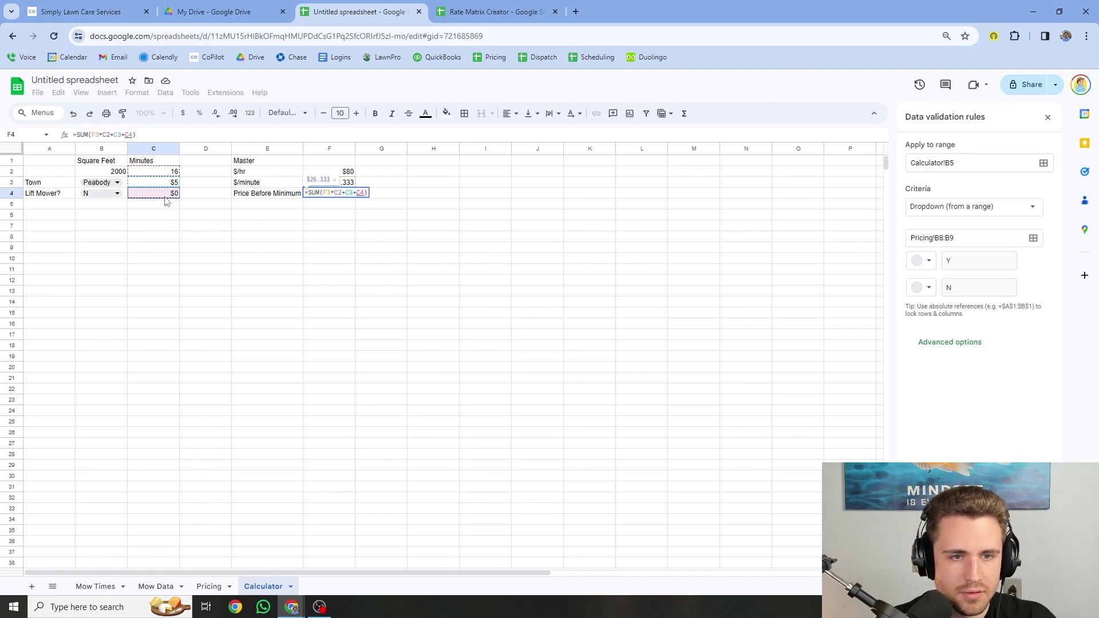
{"action": "key", "text": "Return"}
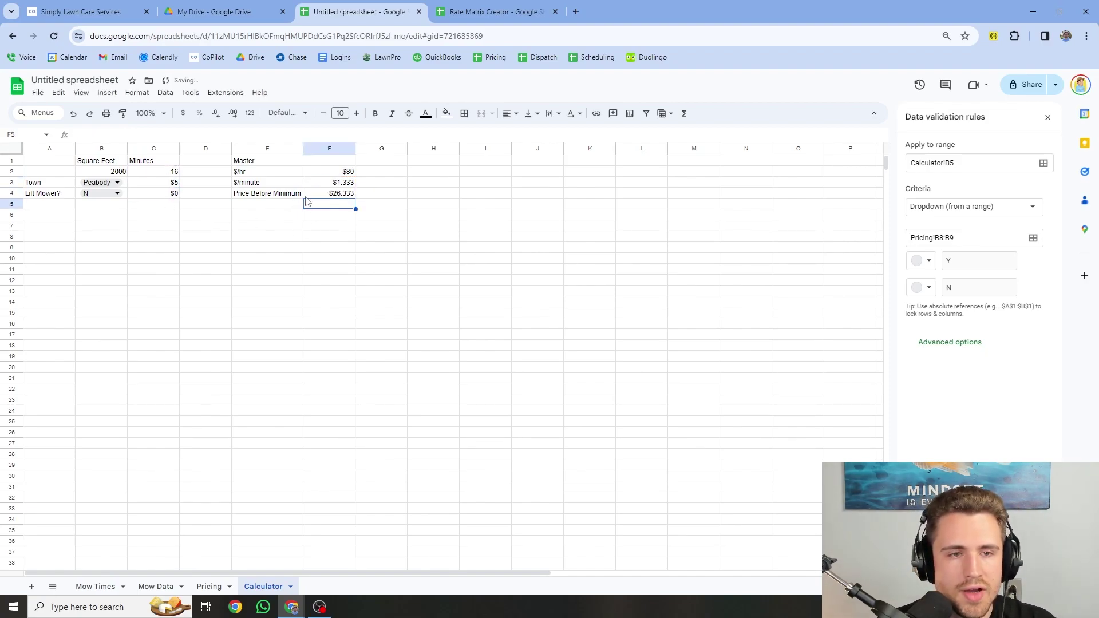
Add the labels Weekly in C6 and Biweekly in C7 of the Calculator sheet.
{"action": "key", "text": "Left"}
{"action": "key", "text": "Left"}
{"action": "key", "text": "Left"}
{"action": "key", "text": "Down"}
{"action": "type", "text": "Weekly"}
{"action": "key", "text": "Return"}
{"action": "type", "text": "Biweekly"}
{"action": "left_click", "coordinate": [292, 250]}
Enter =MAX(F4,Pricing!B5) in D6 so the weekly price never falls below the minimum charge.
{"action": "left_click", "coordinate": [196, 218]}
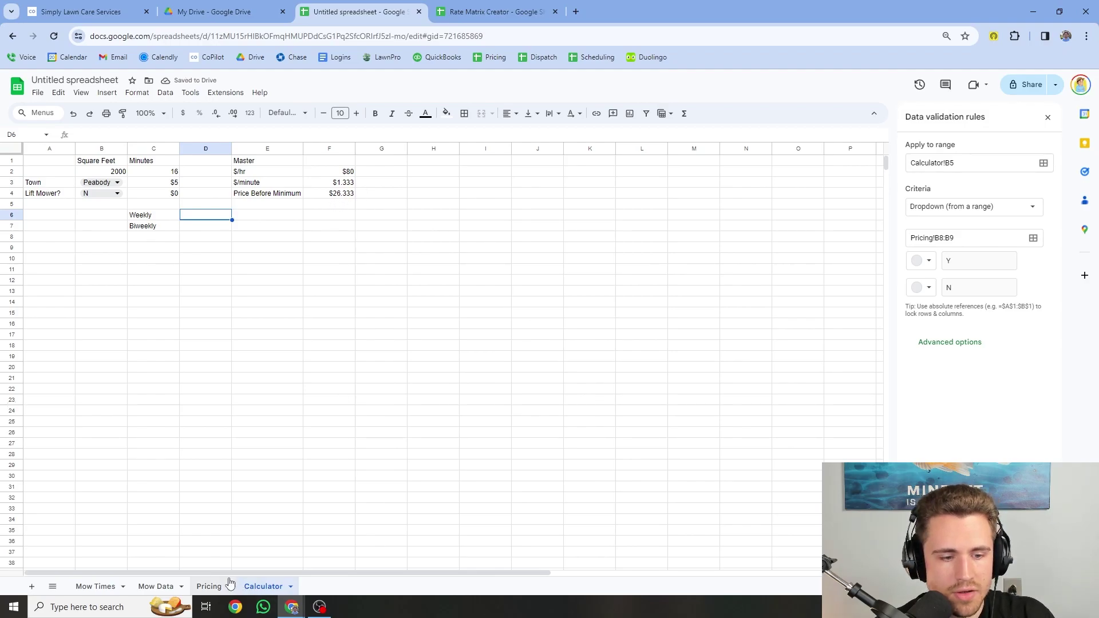
{"action": "left_click", "coordinate": [209, 586]}
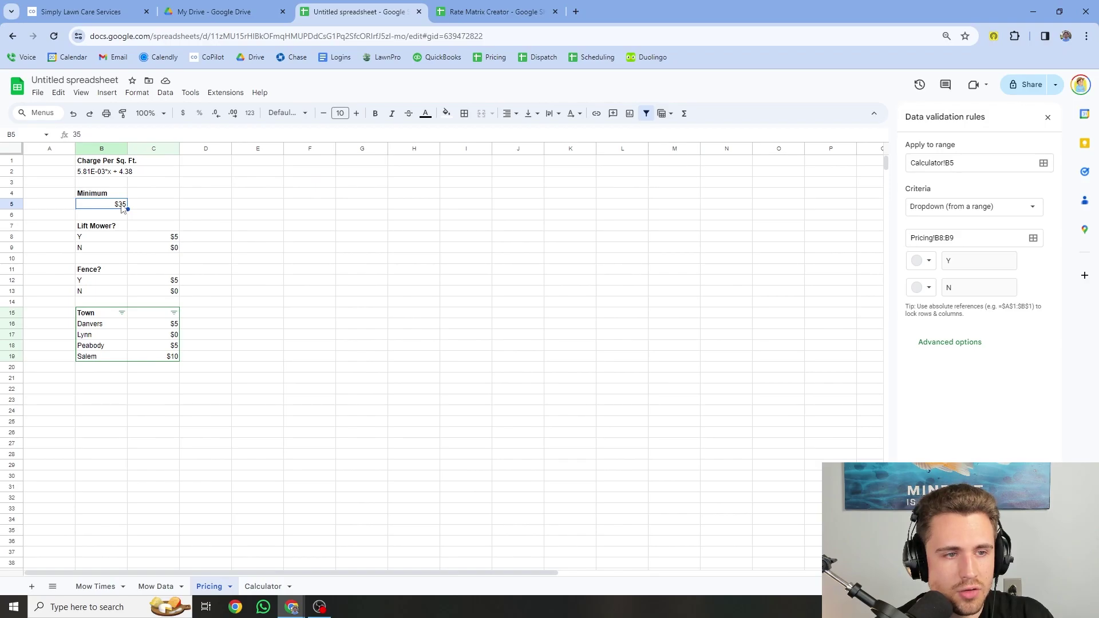
{"action": "left_click", "coordinate": [262, 586]}
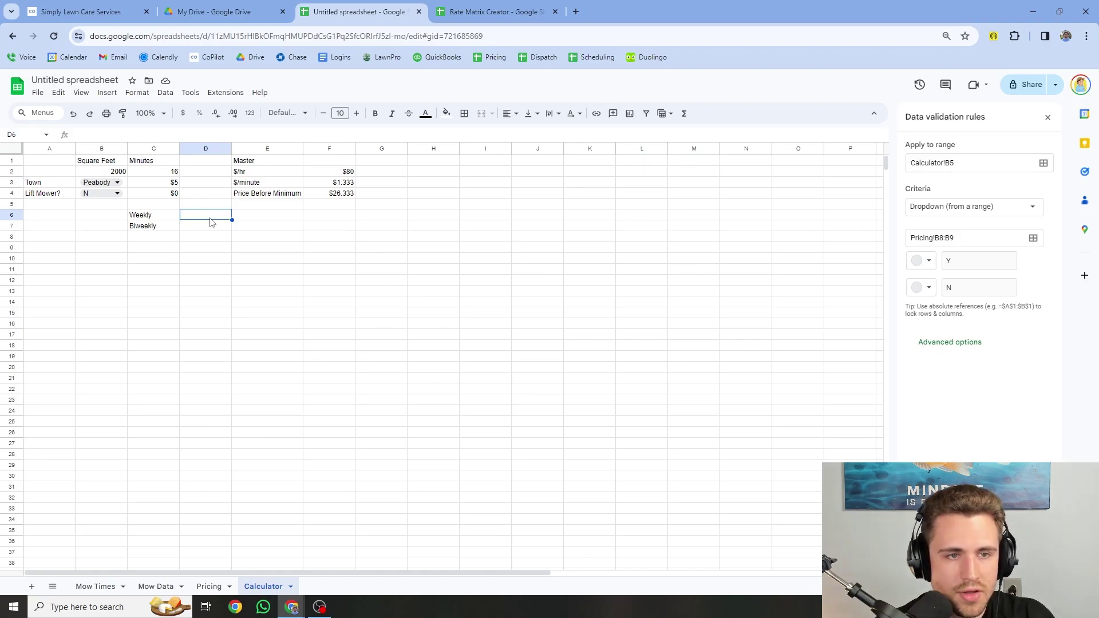
{"action": "type", "text": "=MAx"}
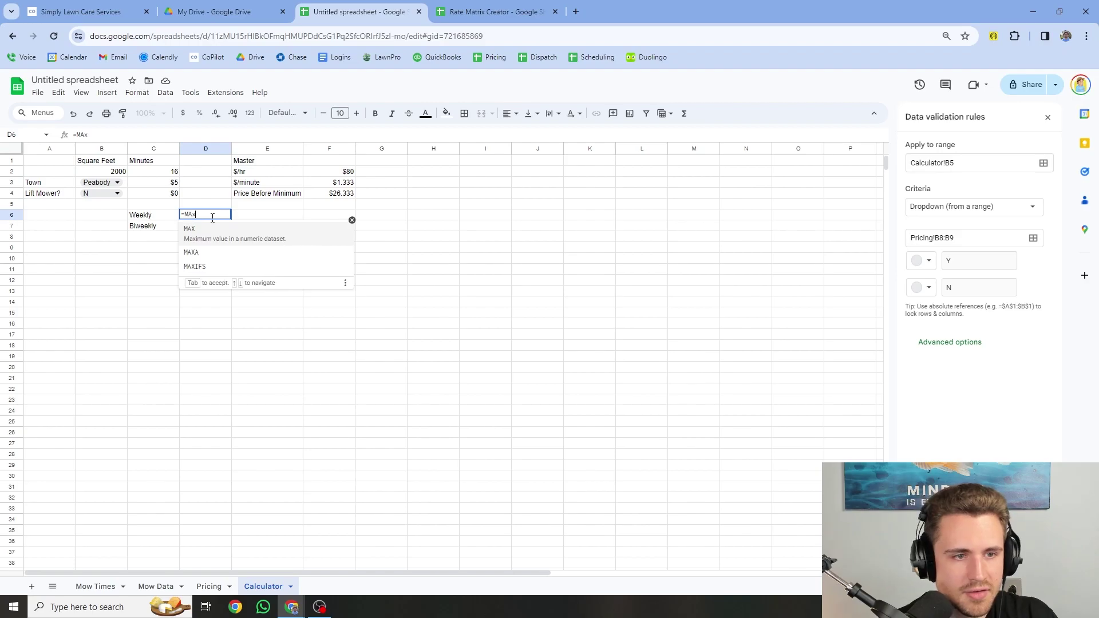
{"action": "left_click", "coordinate": [214, 230]}
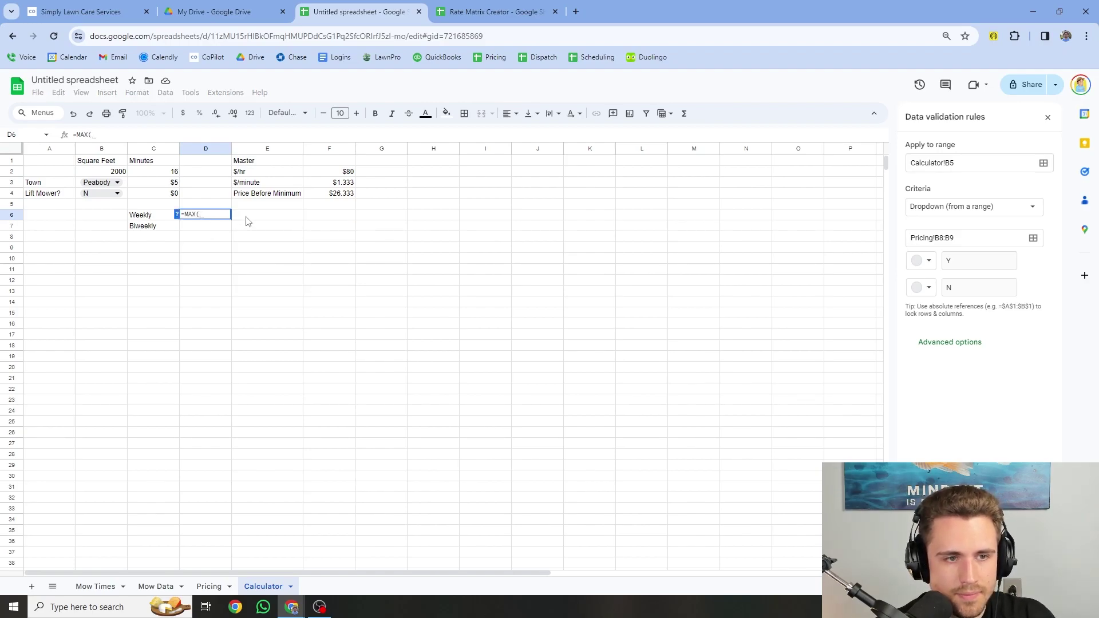
{"action": "left_click", "coordinate": [337, 194]}
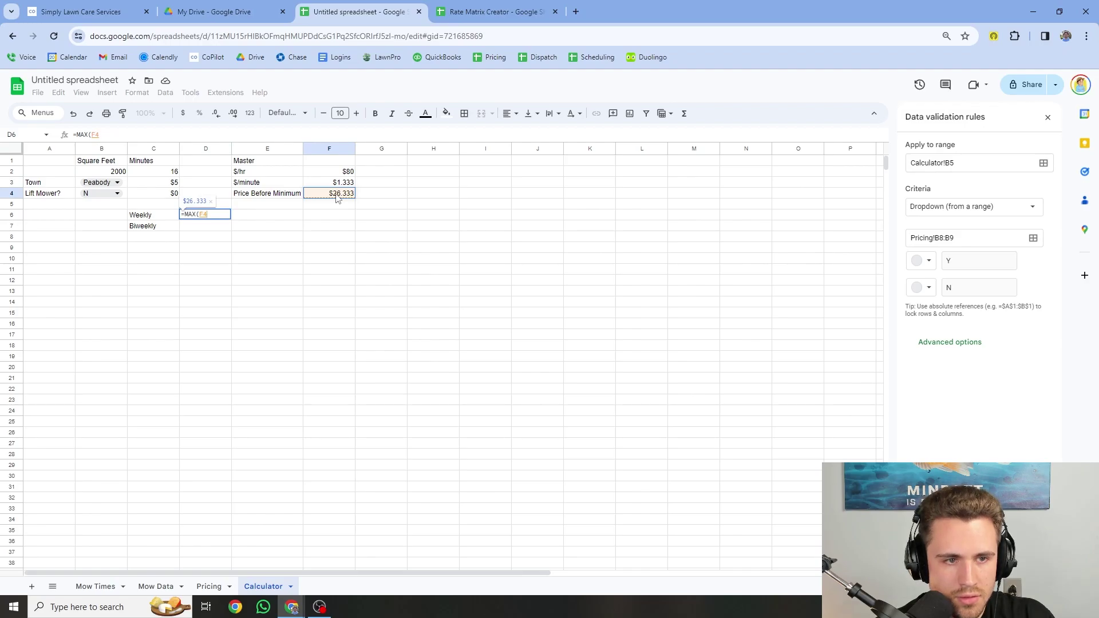
{"action": "type", "text": ","}
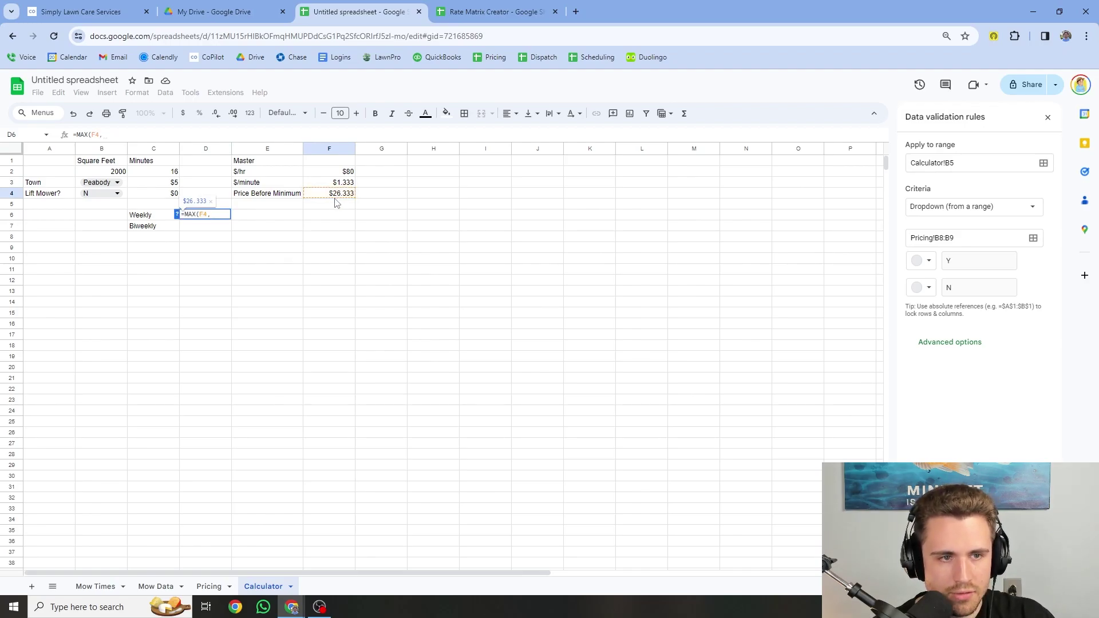
{"action": "left_click", "coordinate": [210, 587]}
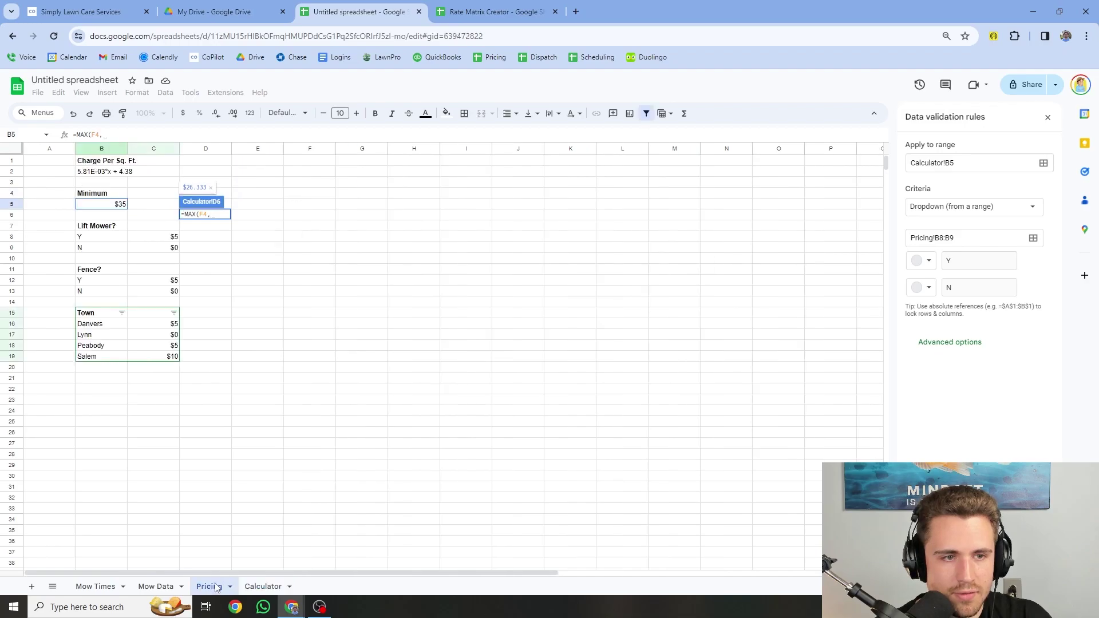
{"action": "left_click", "coordinate": [113, 210]}
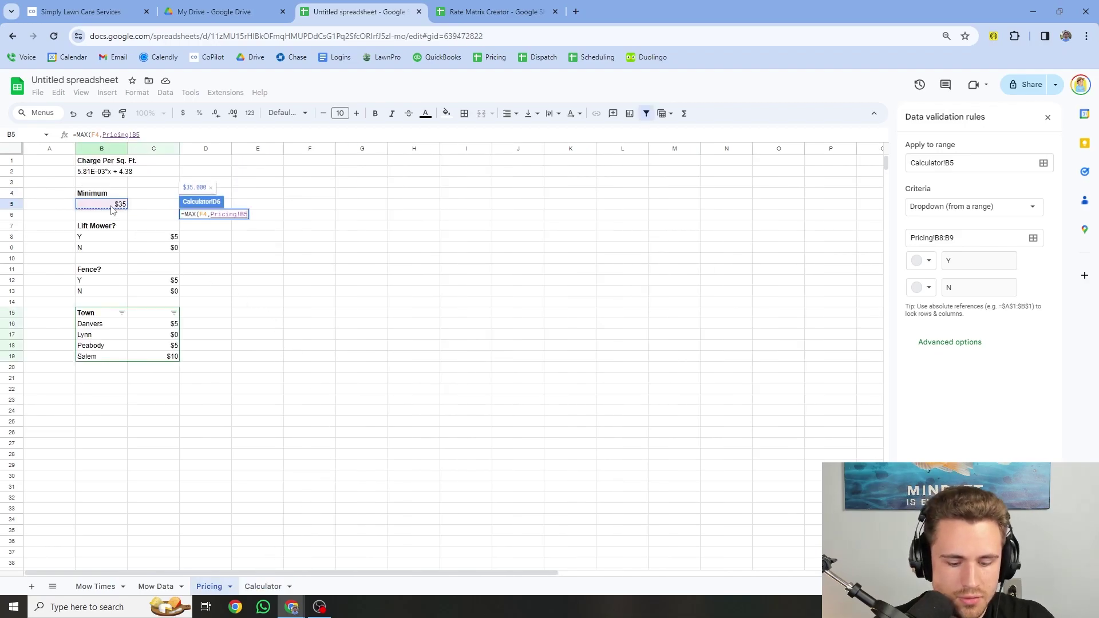
{"action": "key", "text": "Return"}
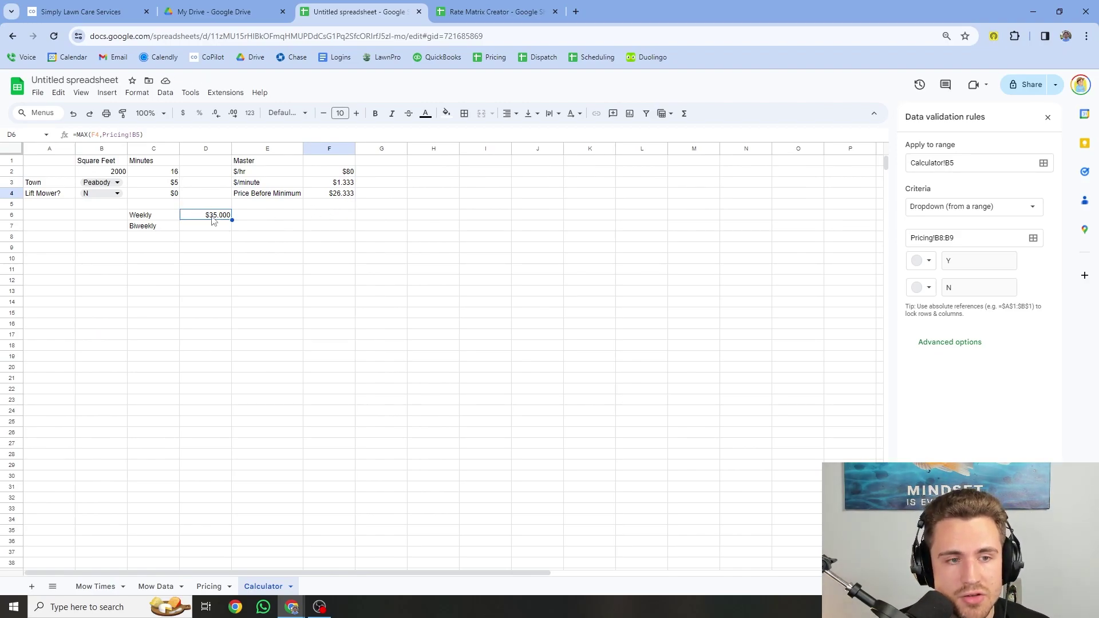
Test the weekly price by setting Square Feet in B2 to 5000, followed by 1000.
{"action": "left_click", "coordinate": [123, 174]}
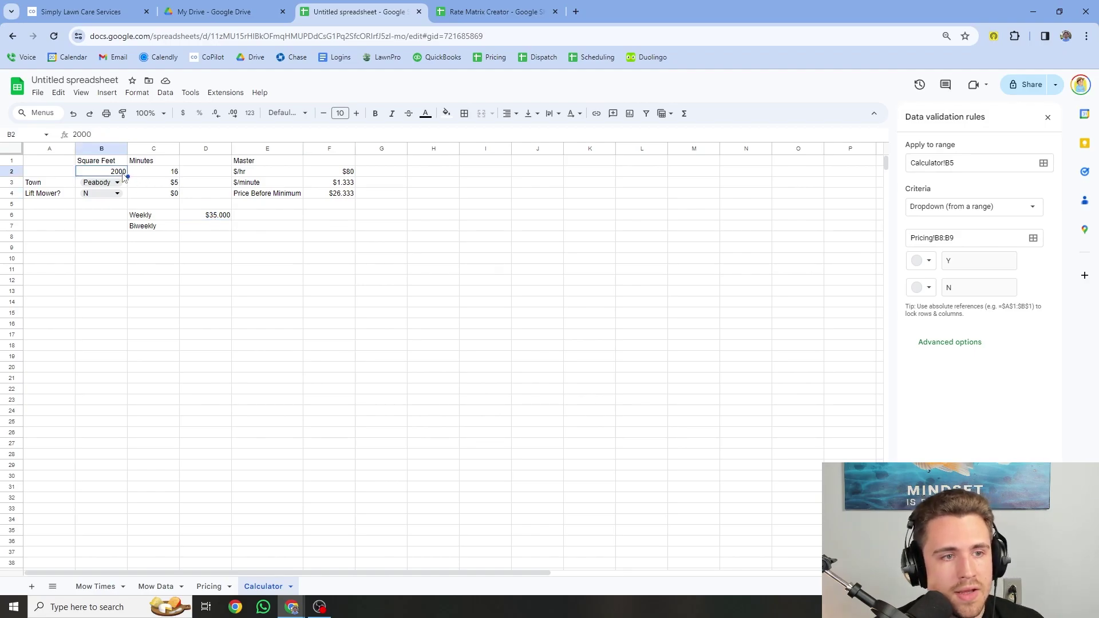
{"action": "type", "text": "5000"}
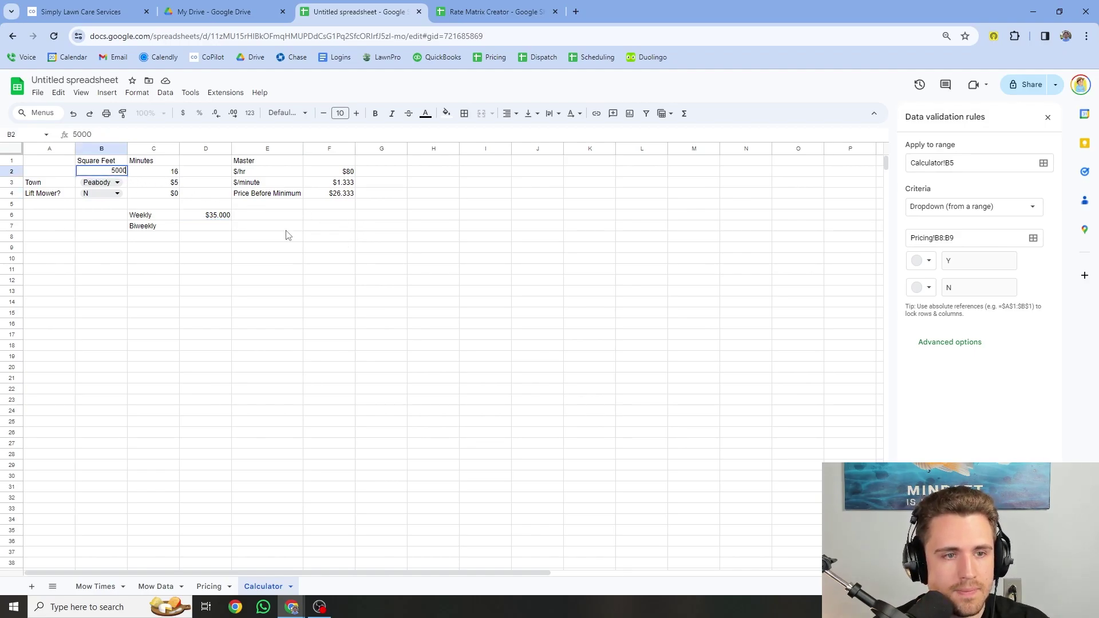
{"action": "left_click", "coordinate": [288, 227]}
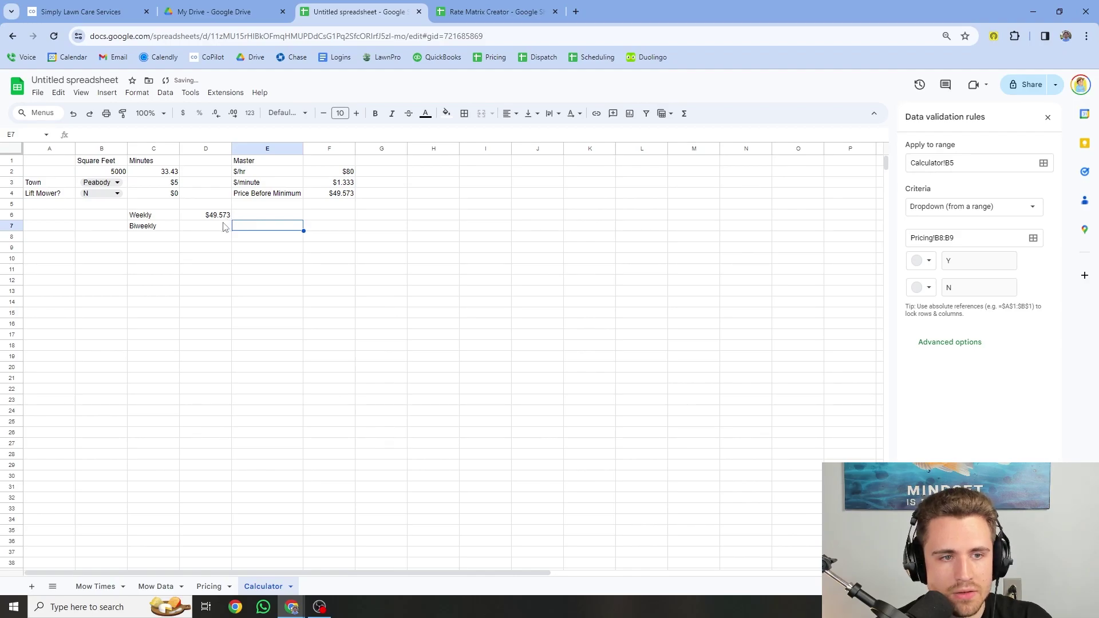
{"action": "left_click", "coordinate": [114, 175]}
{"action": "type", "text": "1000"}
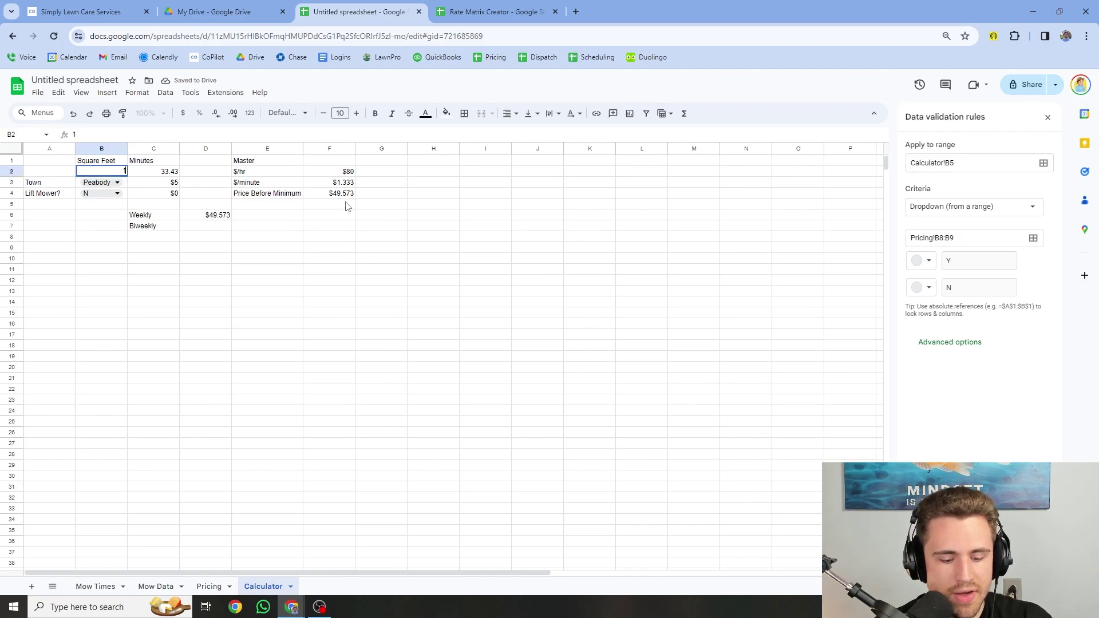
{"action": "left_click", "coordinate": [282, 247]}
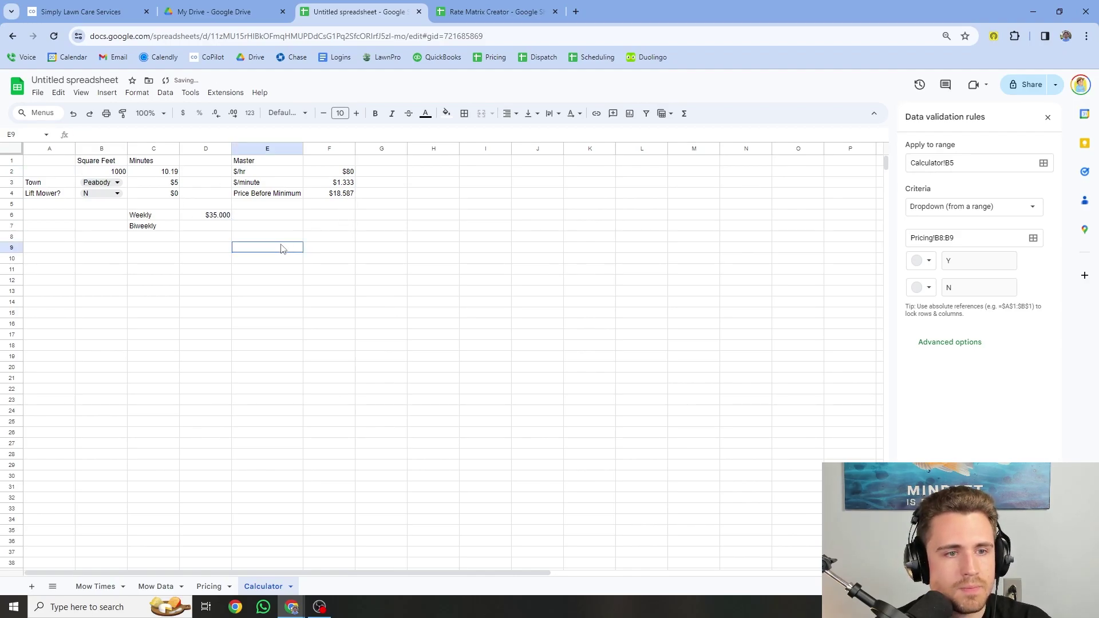
Enter =SUM(D6*1.5) in D7 to calculate the biweekly price from the weekly price.
{"action": "left_click", "coordinate": [215, 227]}
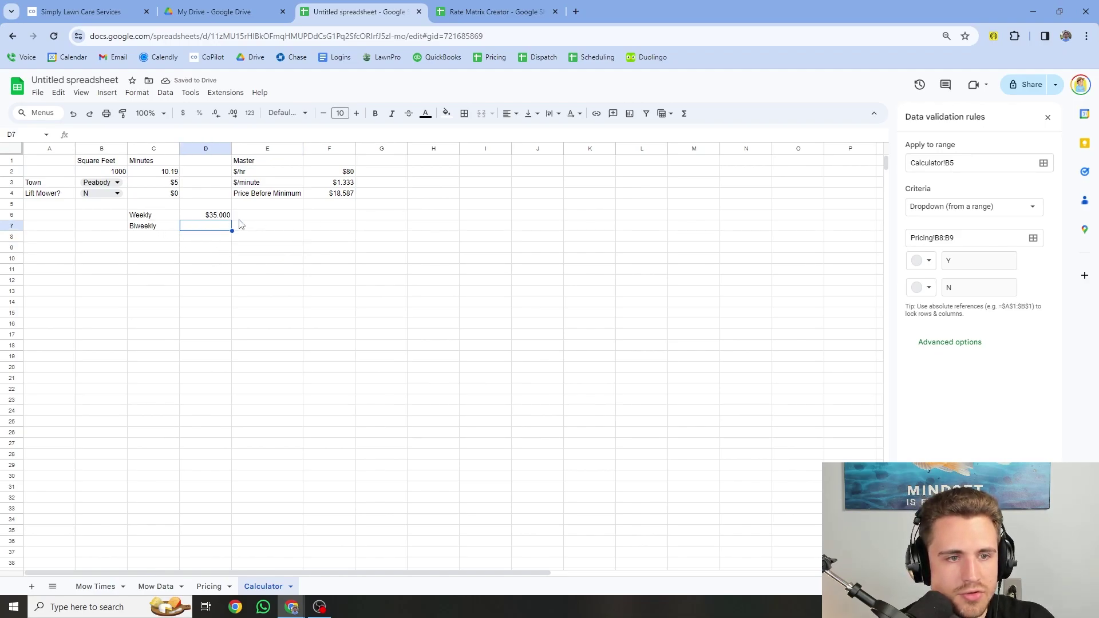
{"action": "left_click", "coordinate": [684, 113]}
{"action": "left_click", "coordinate": [691, 136]}
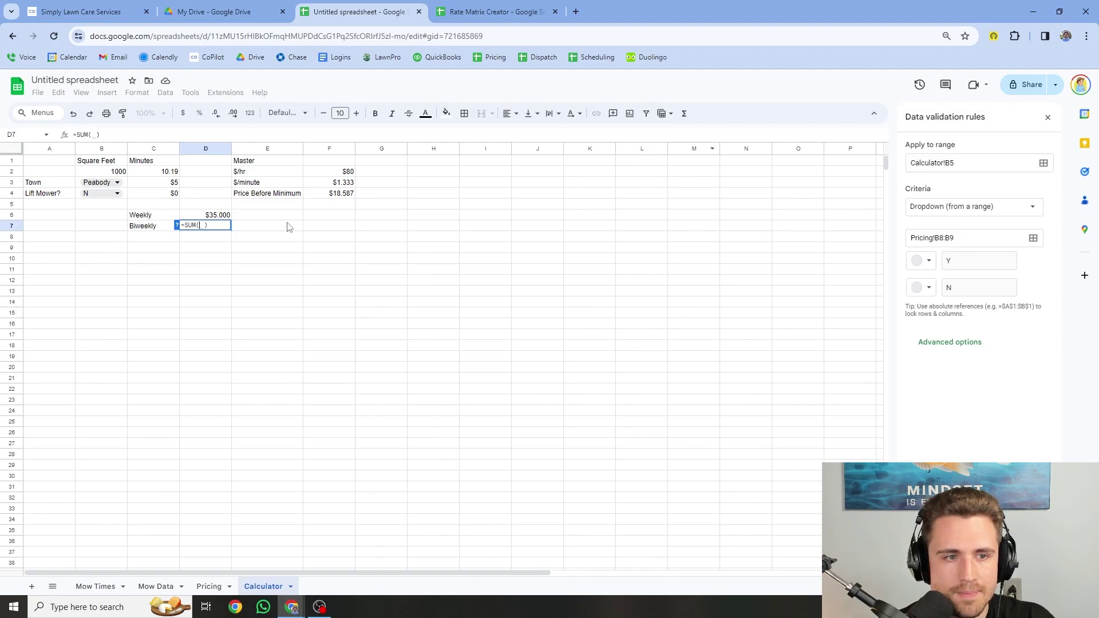
{"action": "left_click", "coordinate": [229, 215]}
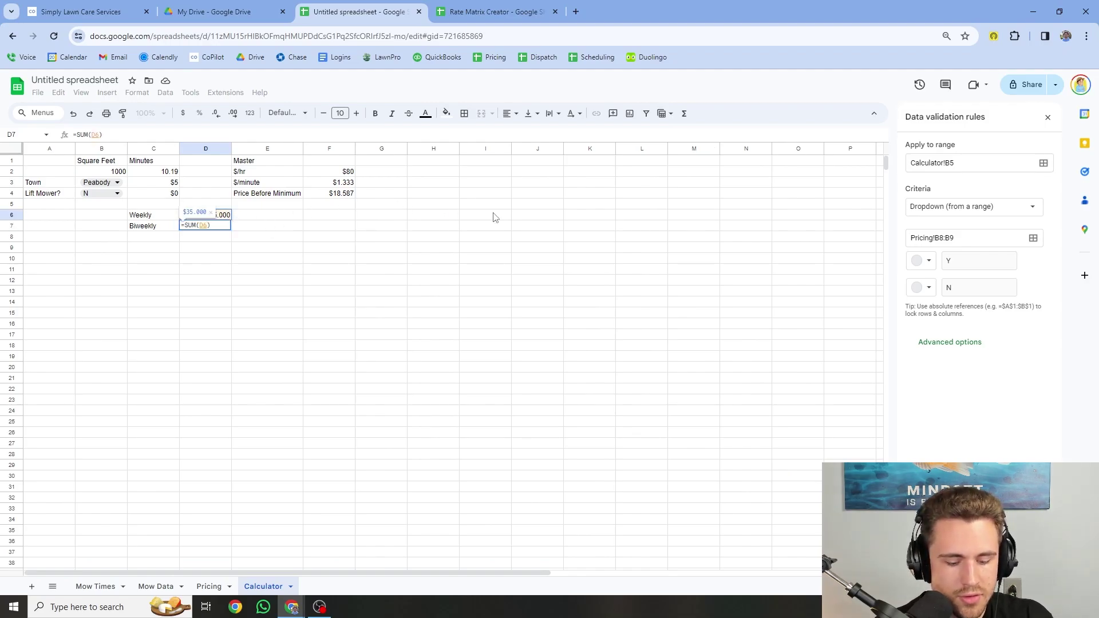
{"action": "type", "text": "*"}
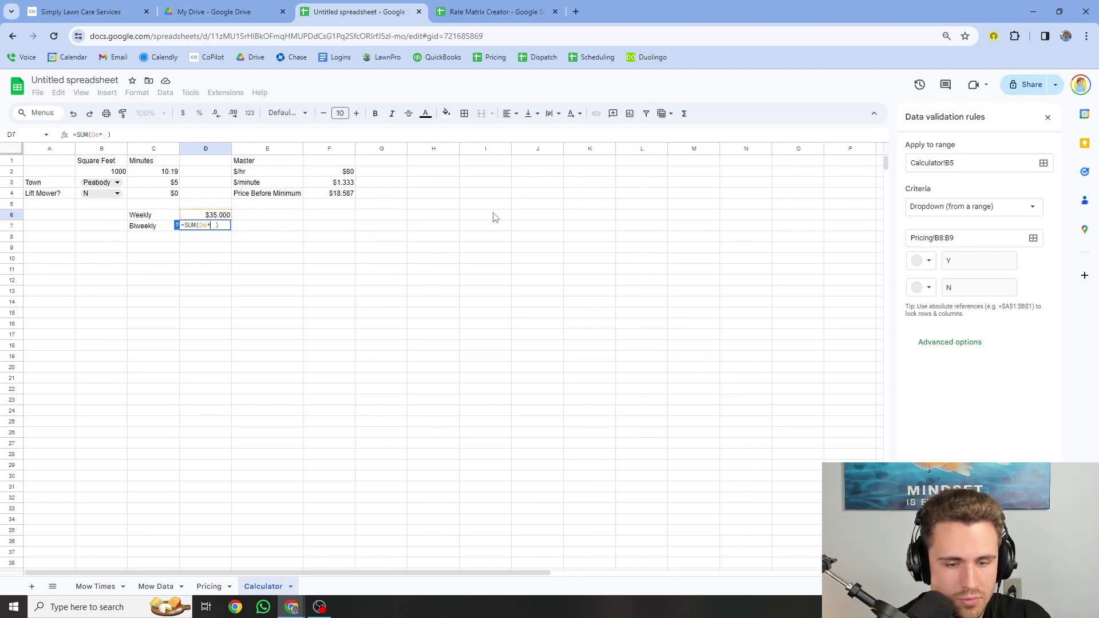
{"action": "type", "text": "1.5"}
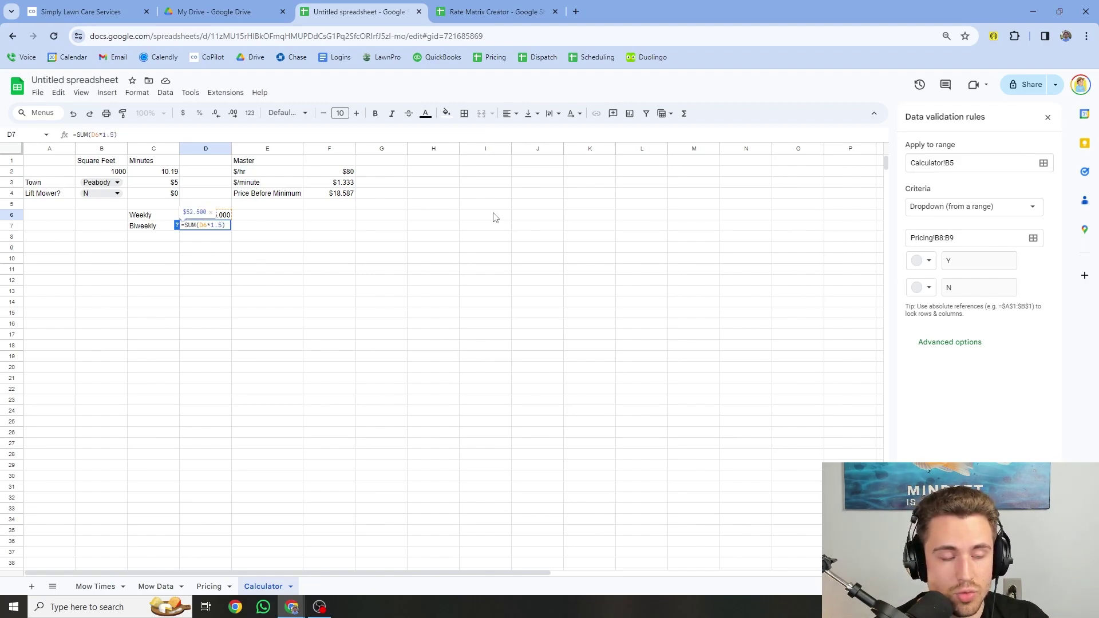
{"action": "key", "text": "Return"}
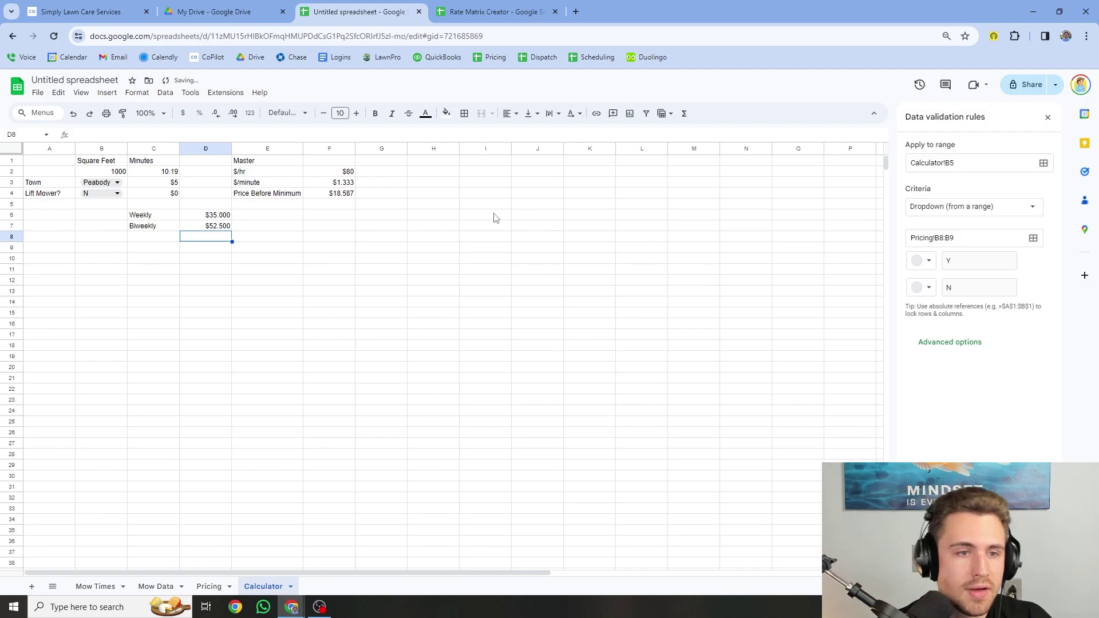
{"action": "left_click", "coordinate": [216, 223]}
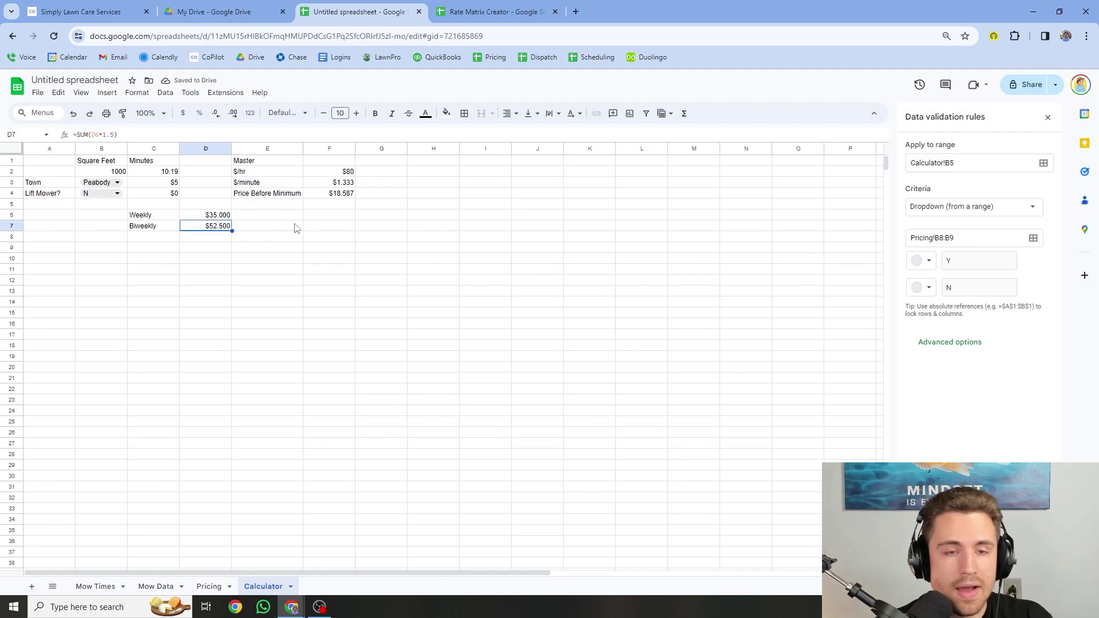
Switch to the Rate Matrix Creator spreadsheet and examine its finished Calculator sheet for comparison.
{"action": "left_click", "coordinate": [515, 12]}
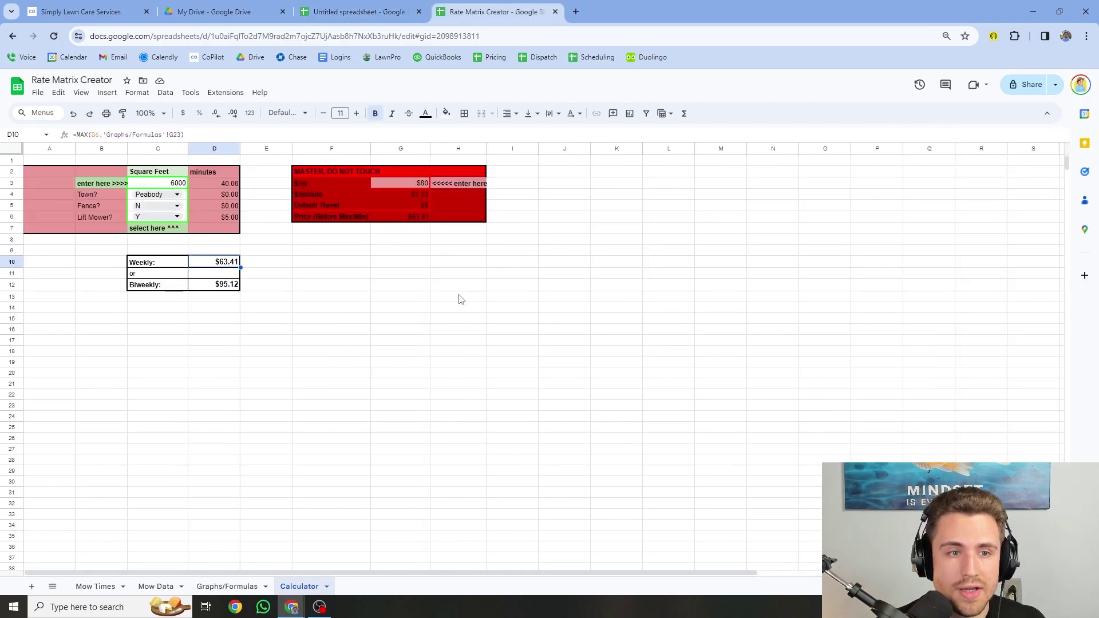
{"action": "left_click", "coordinate": [329, 310]}
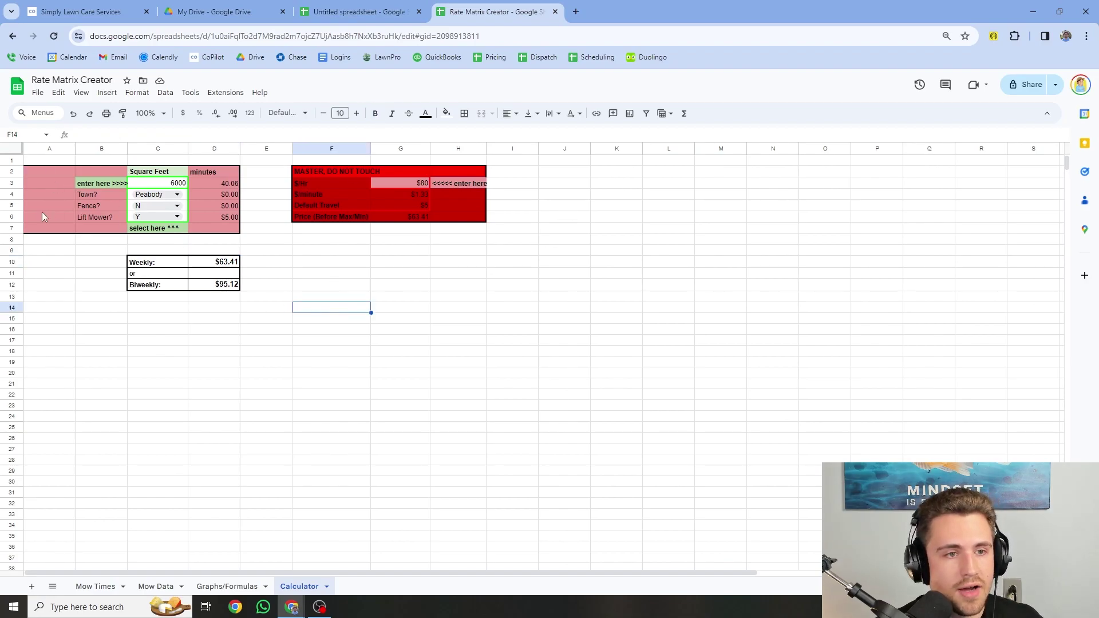